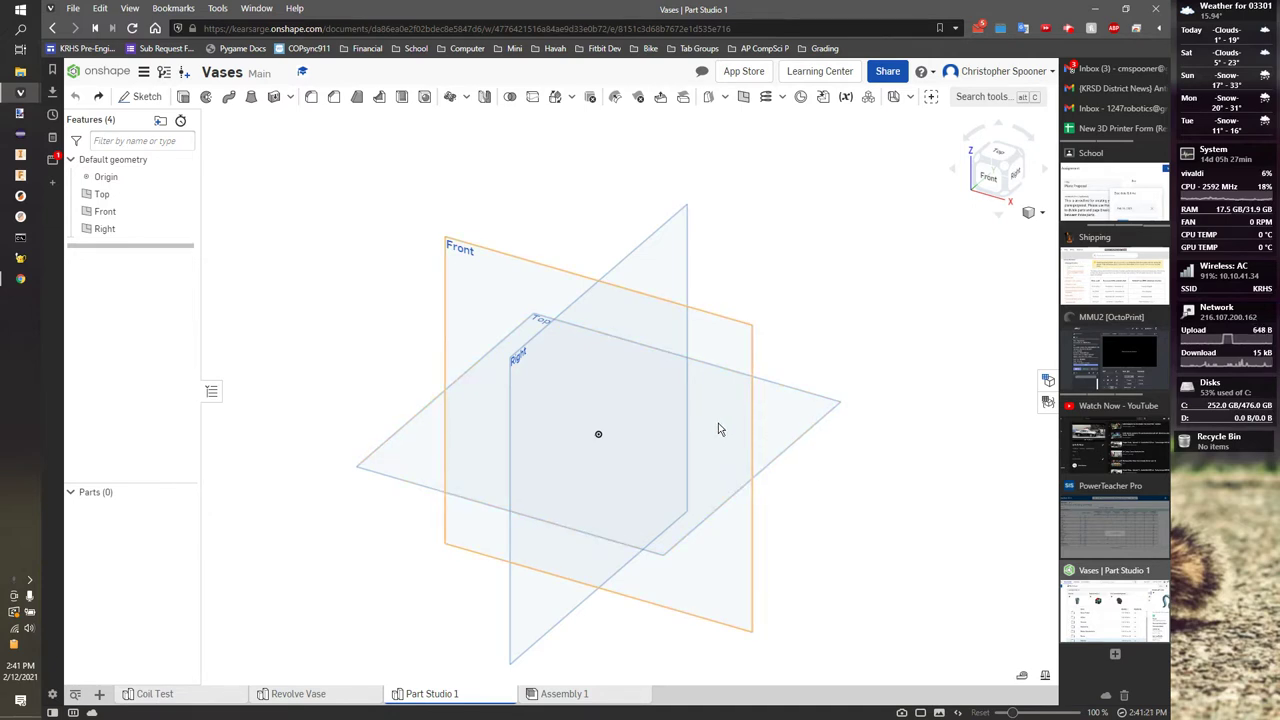
Start a new sketch on the Top plane and view it straight from above
{"action": "scroll", "coordinate": [357, 357], "scroll_direction": "down", "scroll_amount": 1}
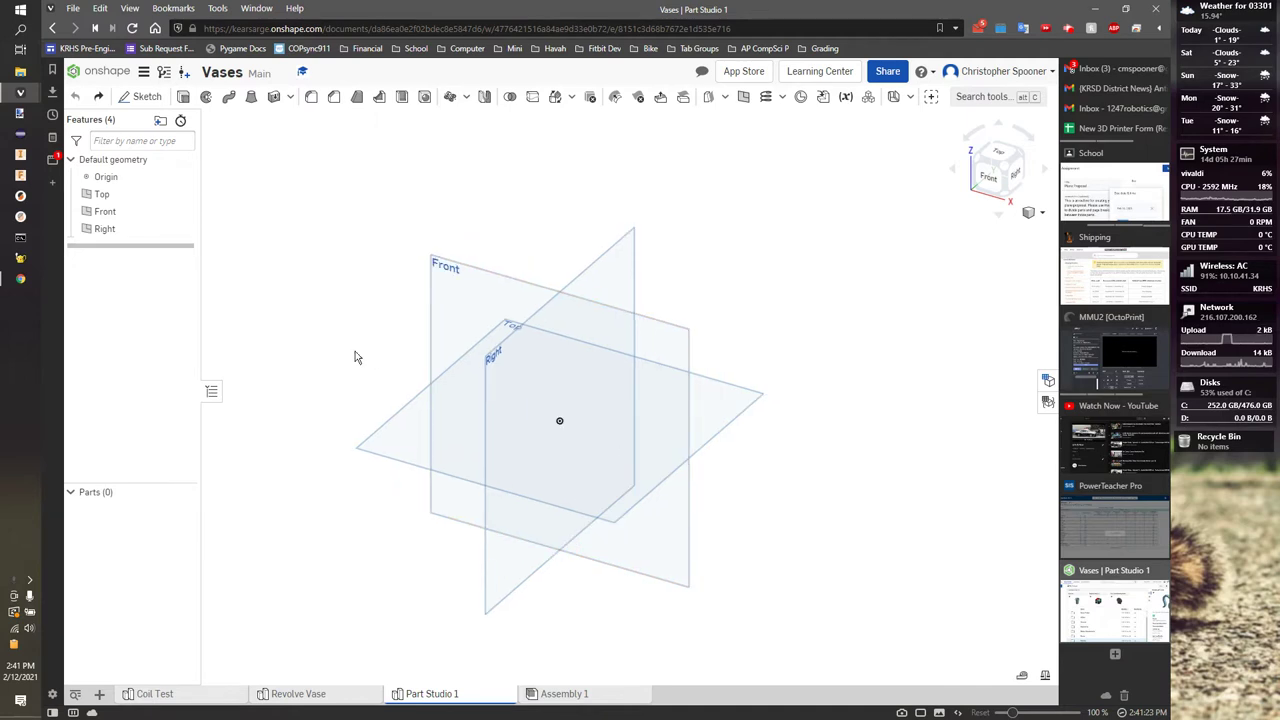
{"action": "scroll", "coordinate": [406, 363], "scroll_direction": "up", "scroll_amount": 2}
{"action": "middle_click_drag", "start_coordinate": [406, 363], "coordinate": [284, 308]}
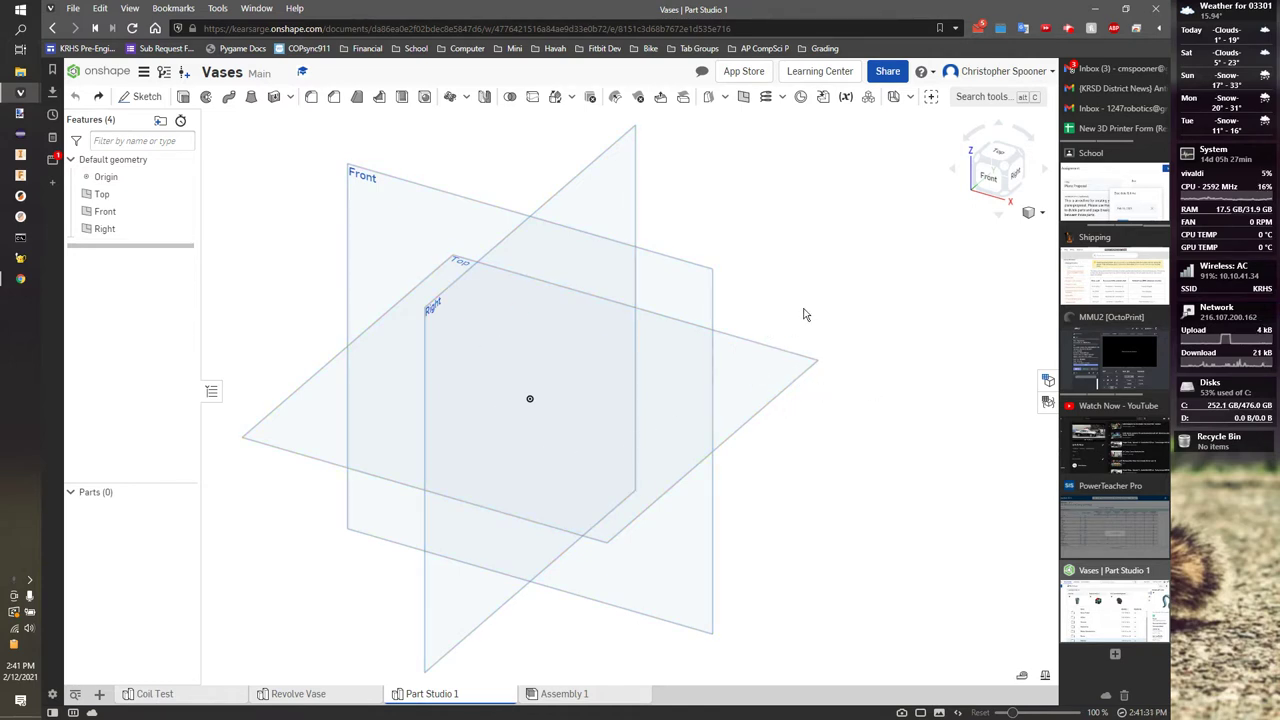
{"action": "left_click", "coordinate": [138, 96]}
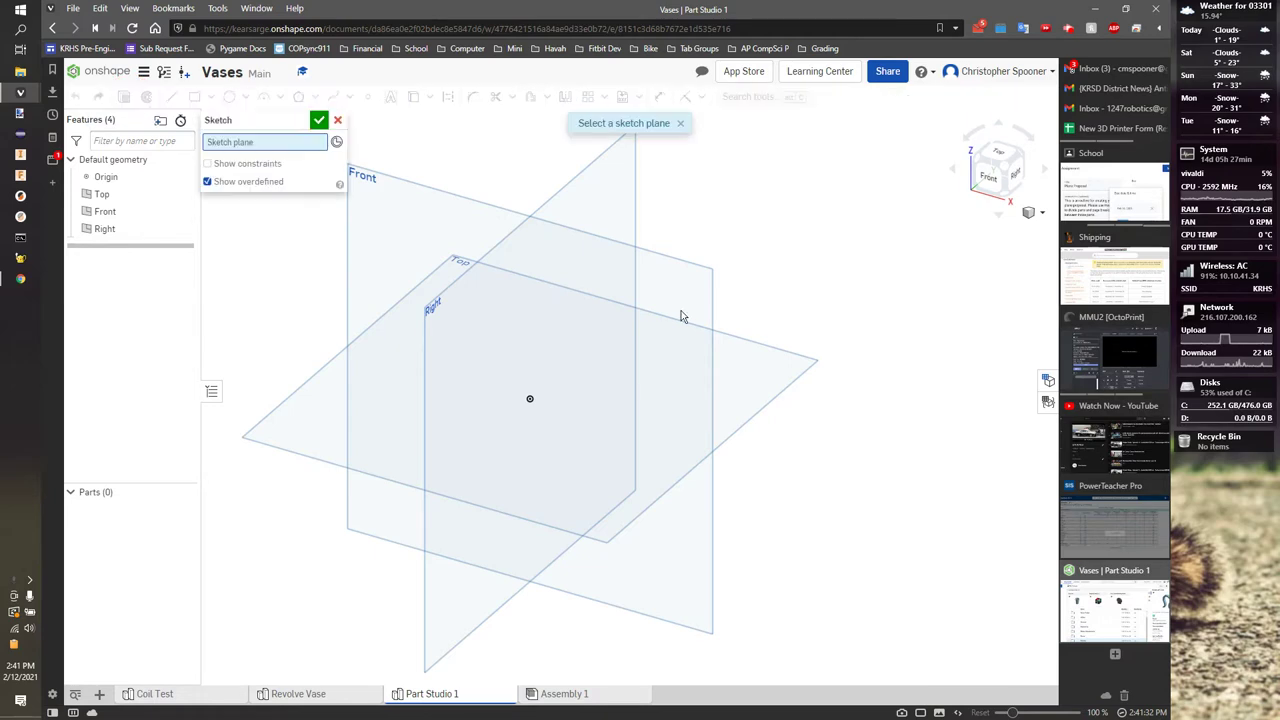
{"action": "left_click", "coordinate": [750, 359]}
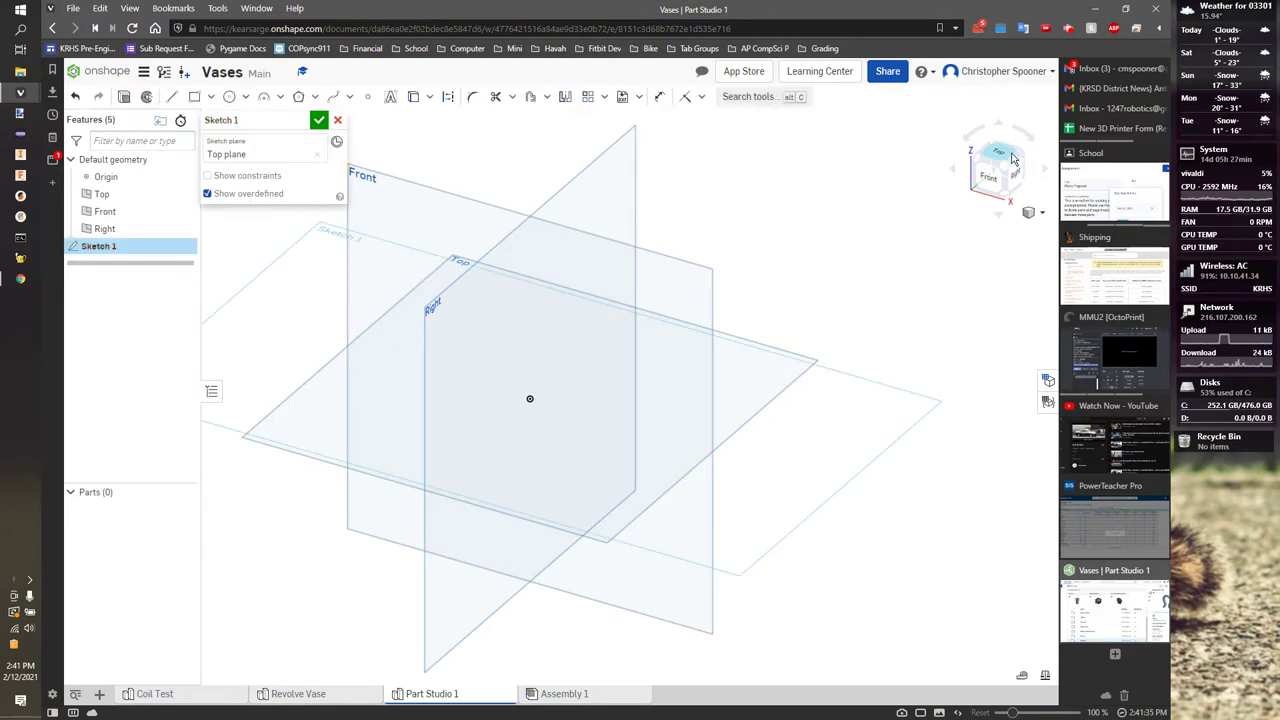
{"action": "left_click", "coordinate": [999, 153]}
Draw a circle centred on the origin, dimension it to 2.5 diameter, and accept the sketch
{"action": "left_click", "coordinate": [231, 97]}
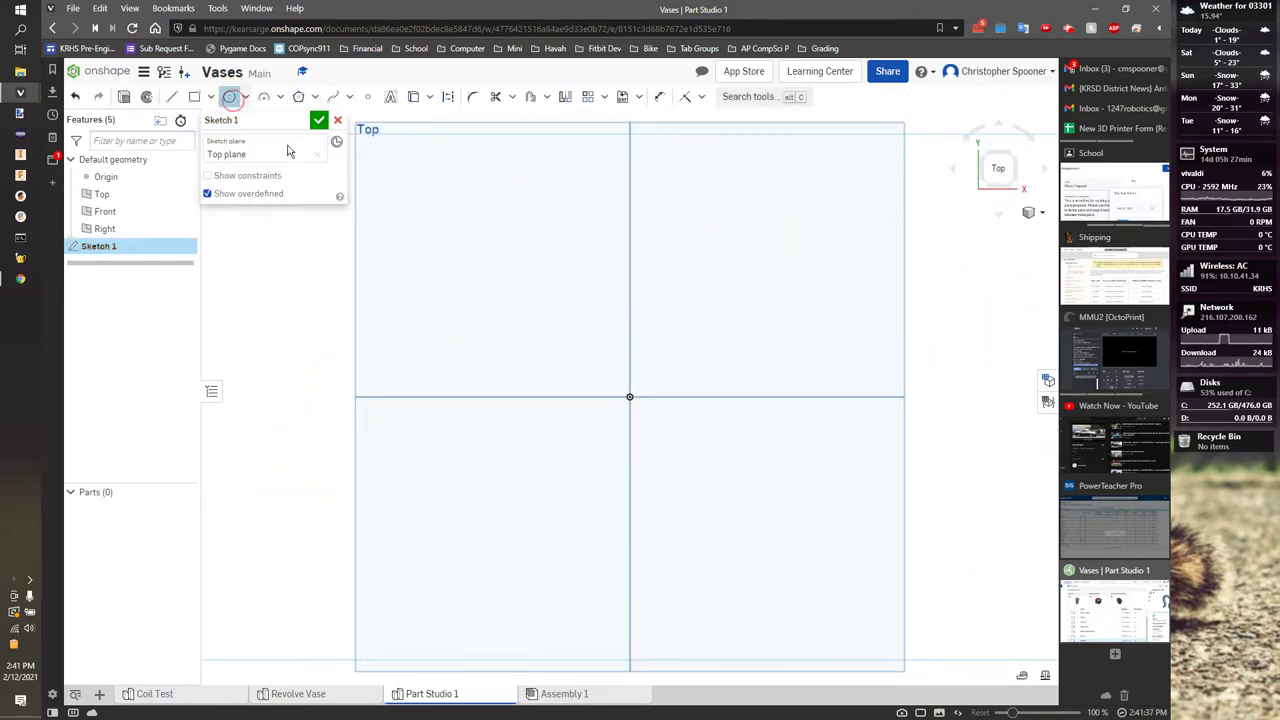
{"action": "left_click", "coordinate": [630, 398]}
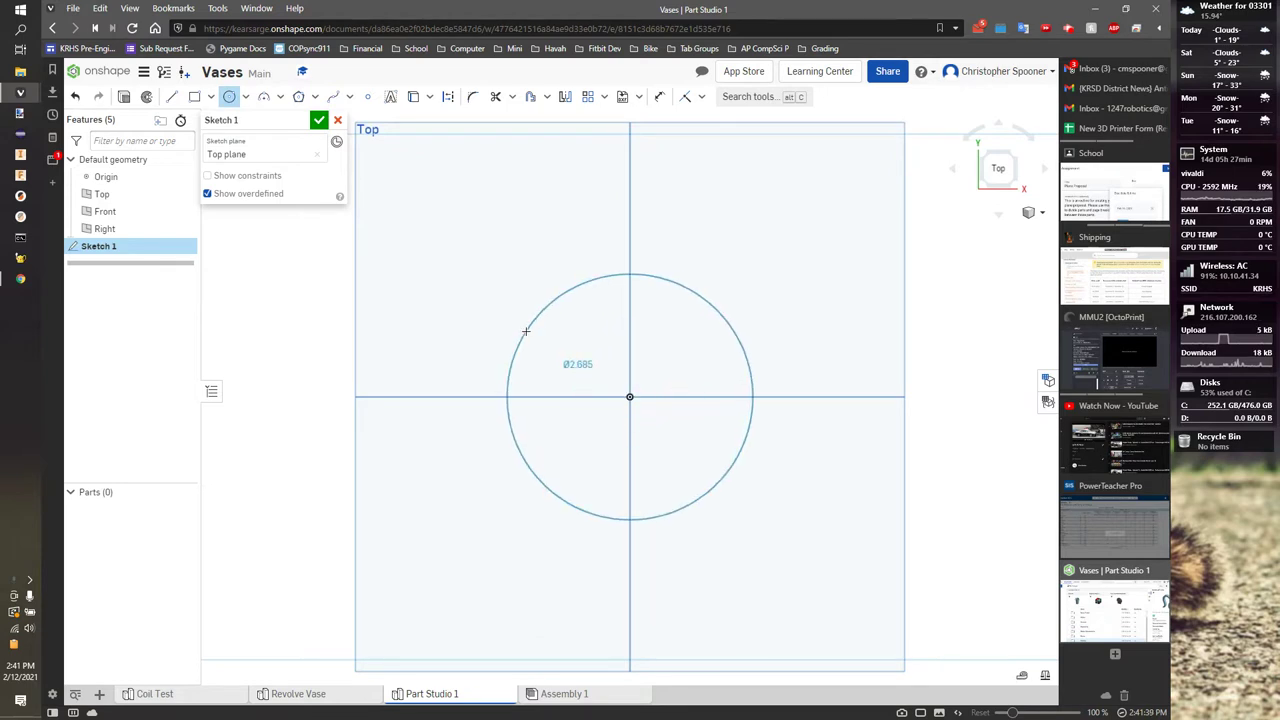
{"action": "left_click", "coordinate": [526, 329]}
{"action": "key", "text": "d"}
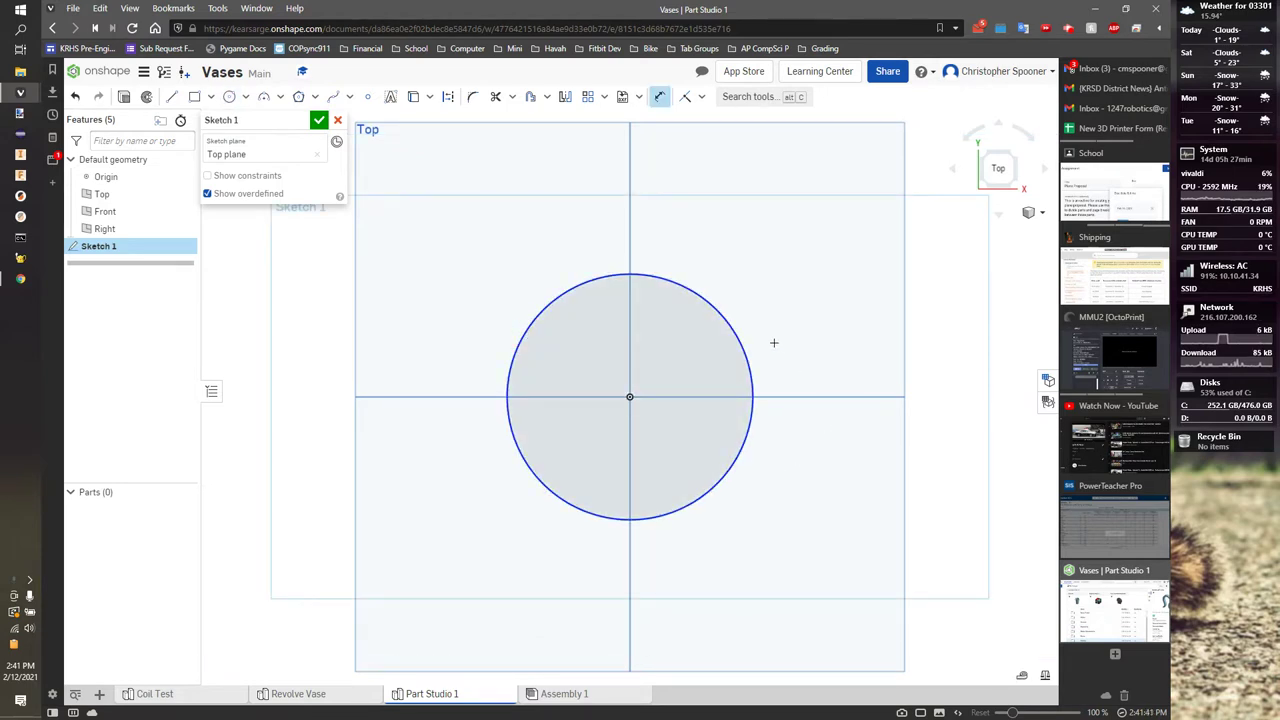
{"action": "left_click", "coordinate": [747, 346]}
{"action": "left_click", "coordinate": [770, 332]}
{"action": "type", "text": "2.5"}
{"action": "key", "text": "Return"}
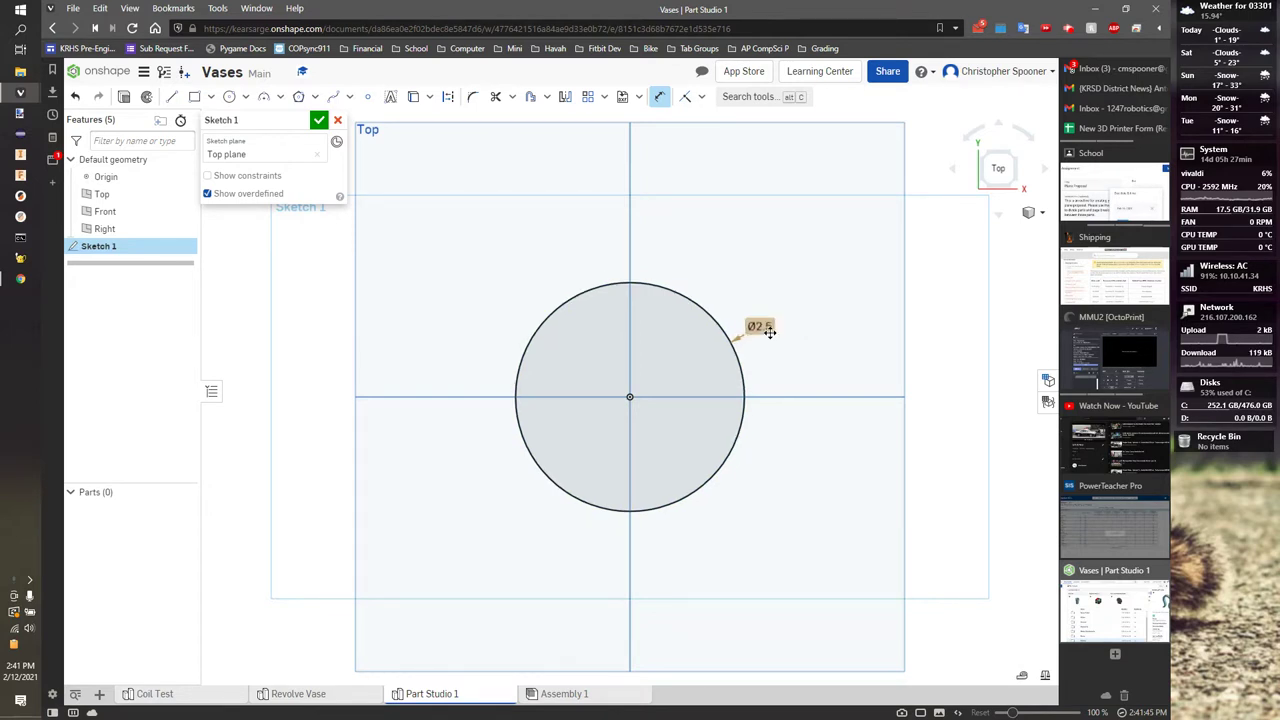
{"action": "left_click", "coordinate": [319, 120]}
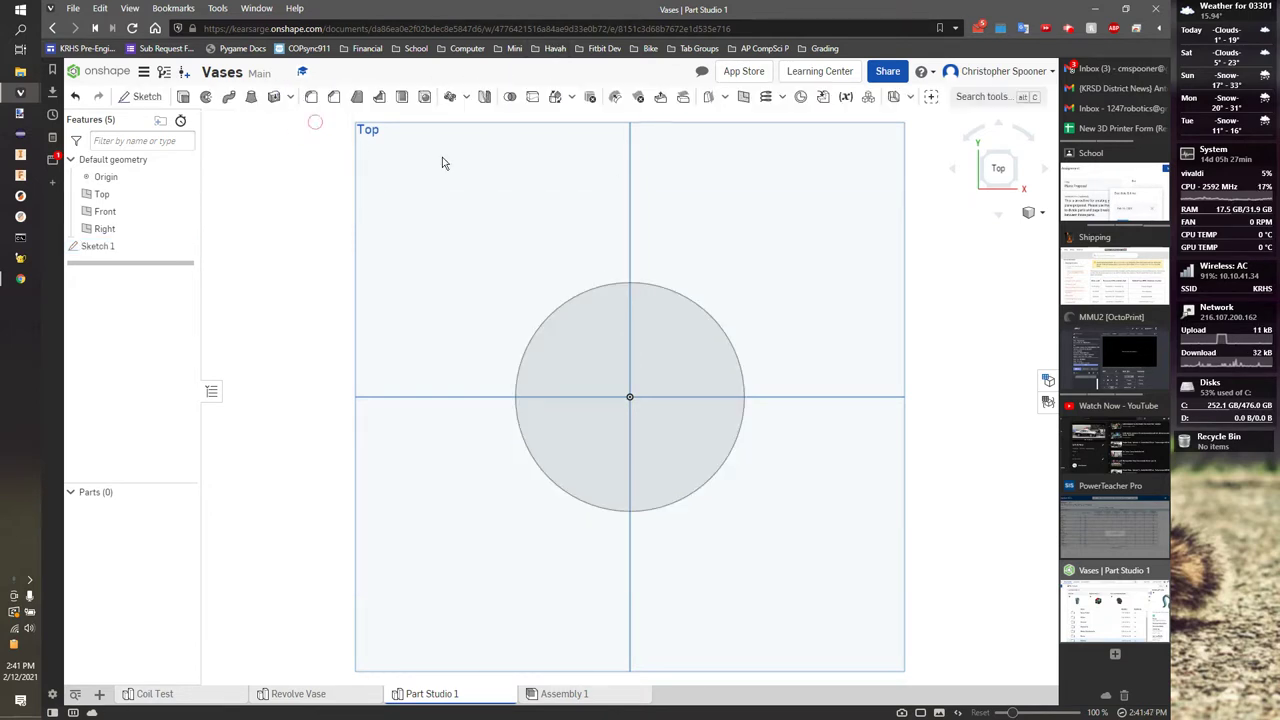
Extrude the circle sketch, entering 5 as the depth value
{"action": "key", "text": "shift+e"}
{"action": "left_click", "coordinate": [1014, 186]}
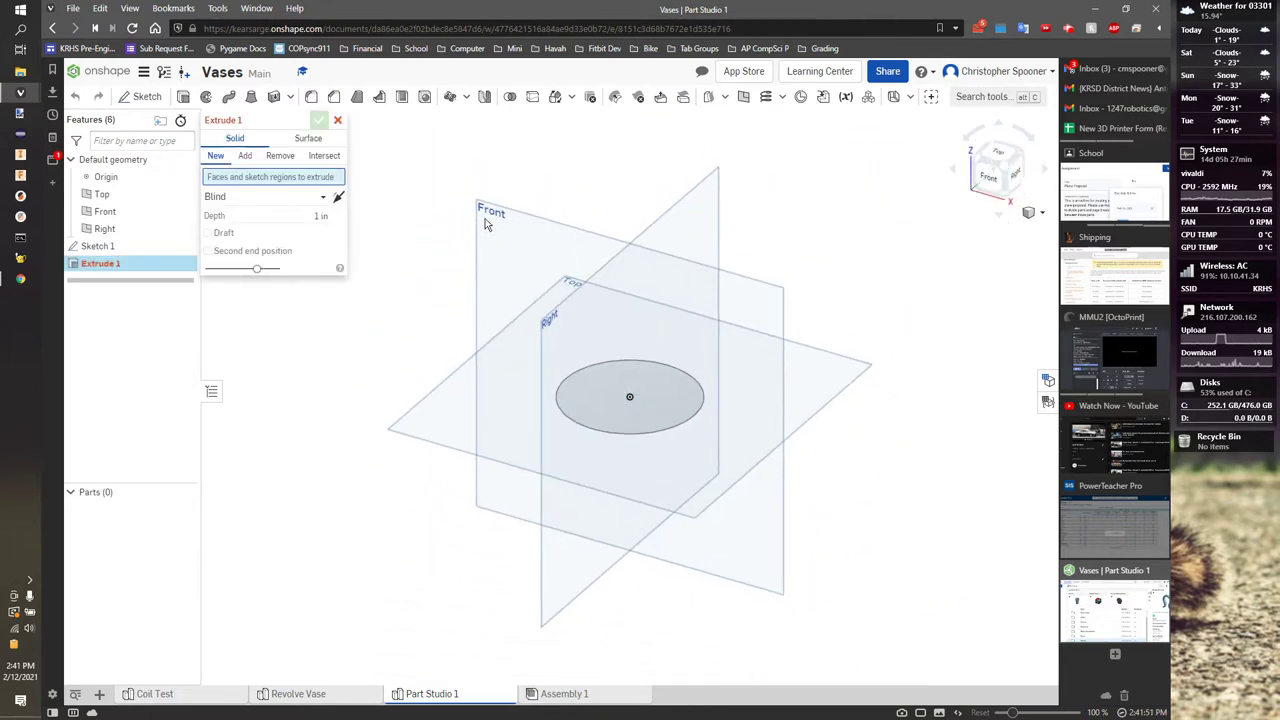
{"action": "left_click", "coordinate": [318, 216]}
{"action": "type", "text": "5"}
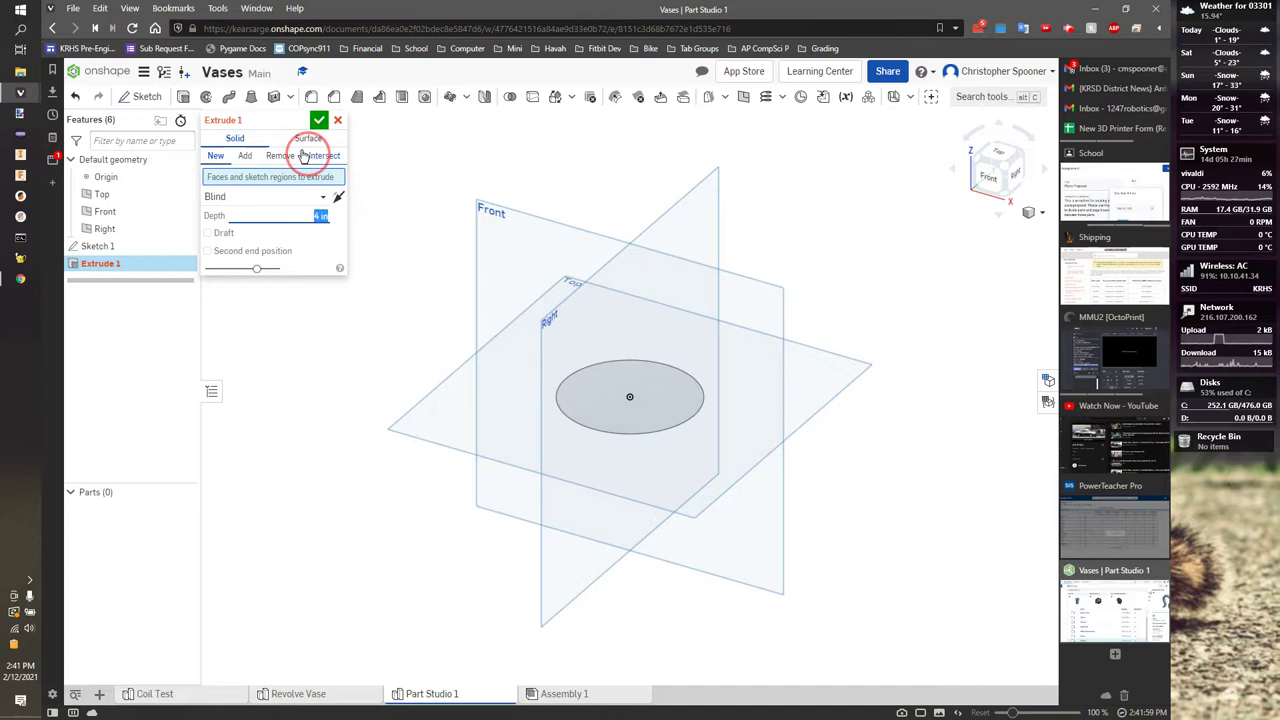
{"action": "left_click", "coordinate": [318, 119]}
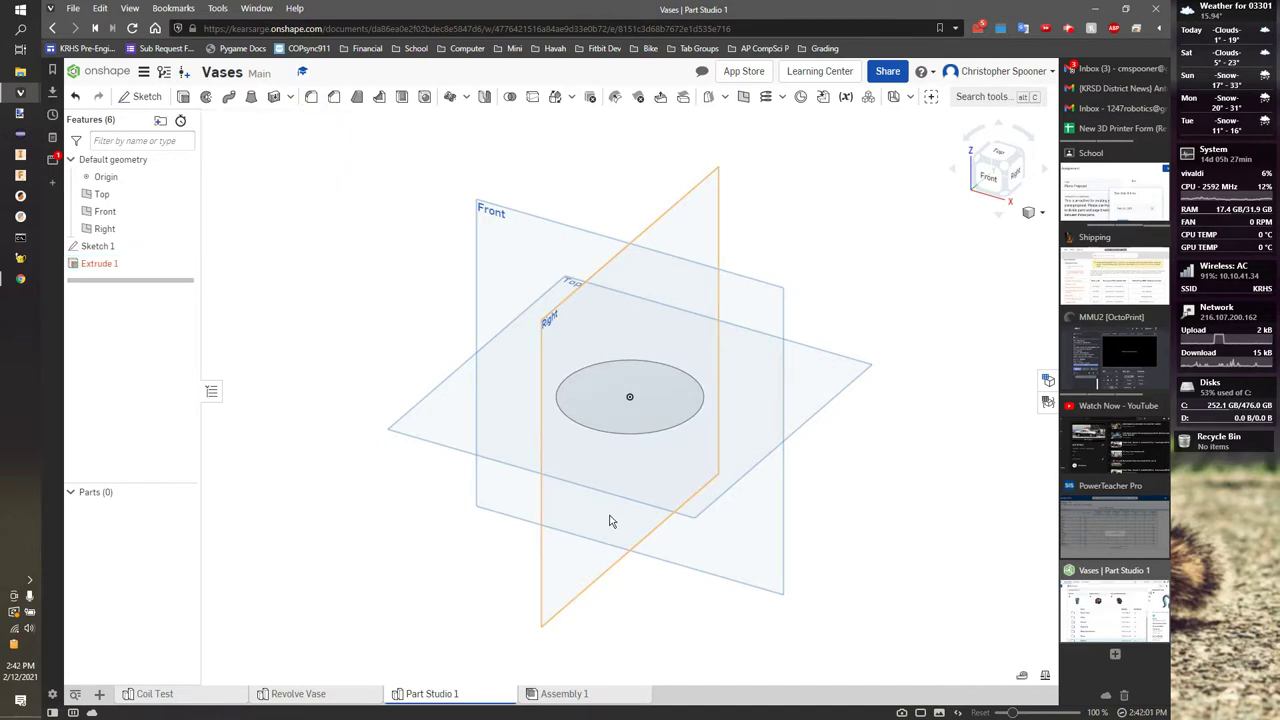
Fix the failed Extrude 1 by selecting the circle region, then accept the cylinder
{"action": "left_click", "coordinate": [100, 268]}
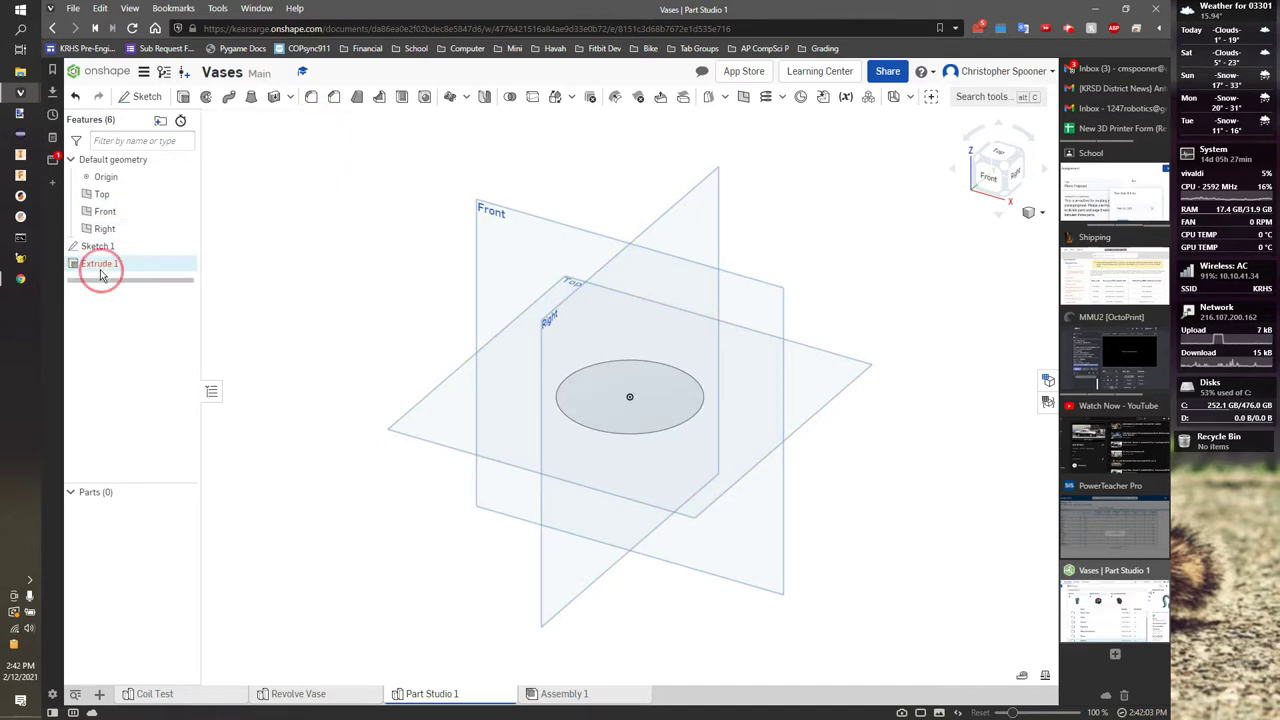
{"action": "left_click", "coordinate": [605, 394]}
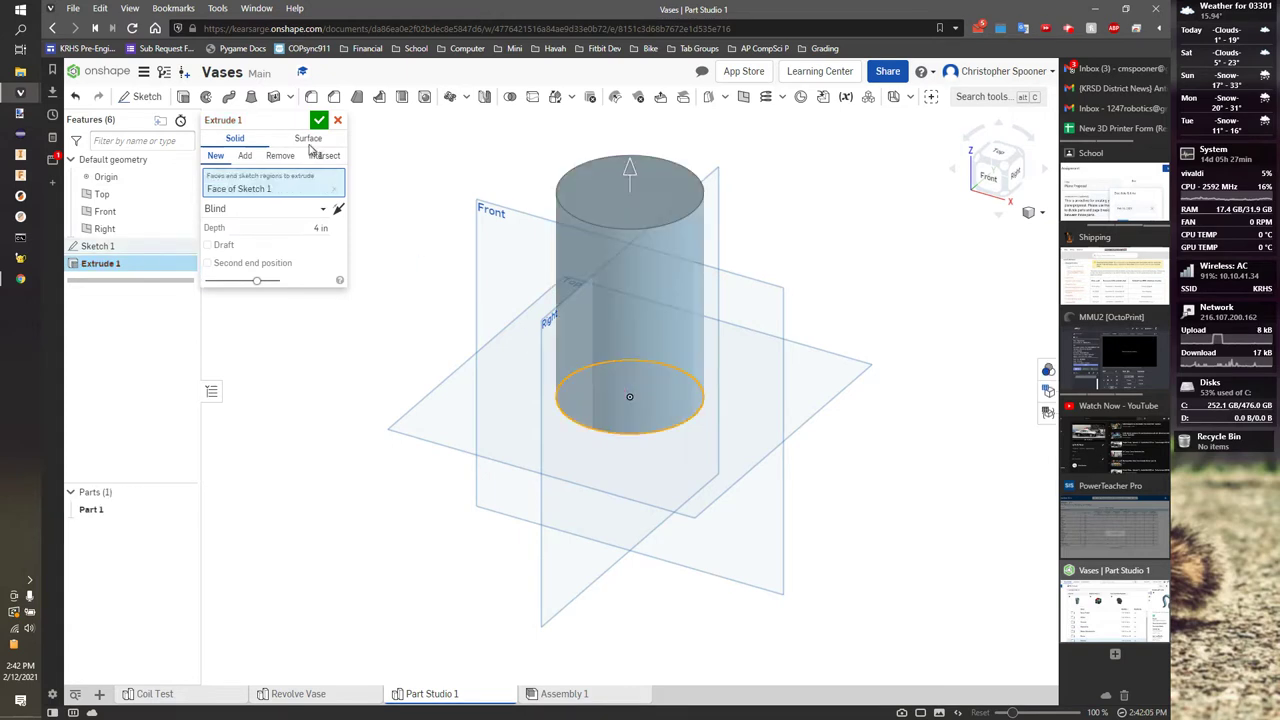
{"action": "left_click", "coordinate": [319, 120]}
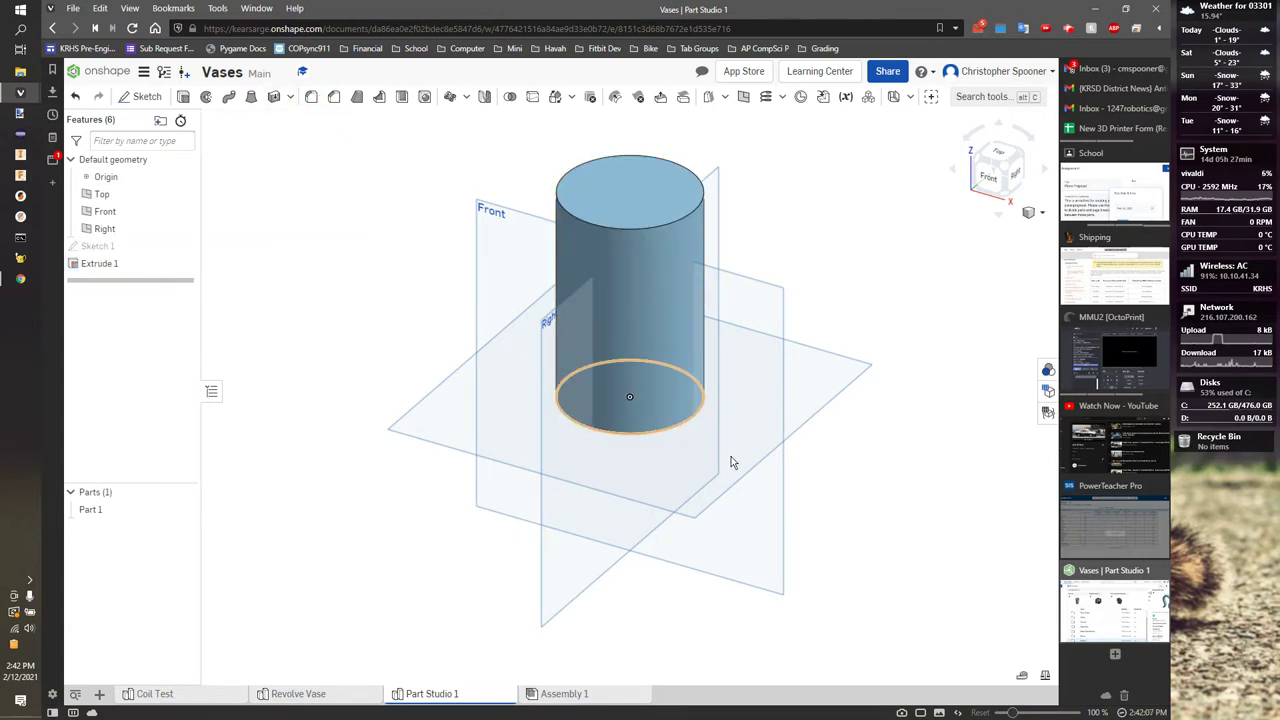
{"action": "middle_click_drag", "start_coordinate": [730, 462], "coordinate": [649, 540]}
Start Sketch 2 on the cylinder's end face, viewed straight on
{"action": "right_click_drag", "start_coordinate": [811, 407], "coordinate": [663, 300]}
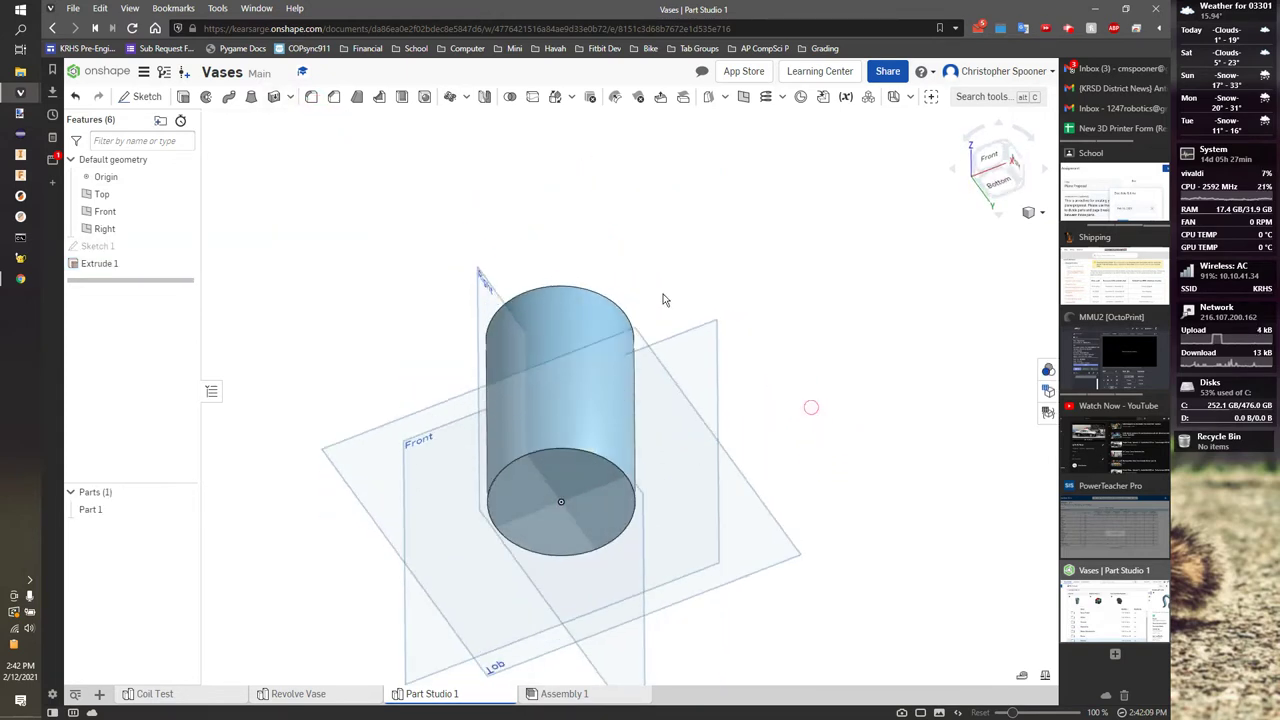
{"action": "left_click", "coordinate": [147, 96]}
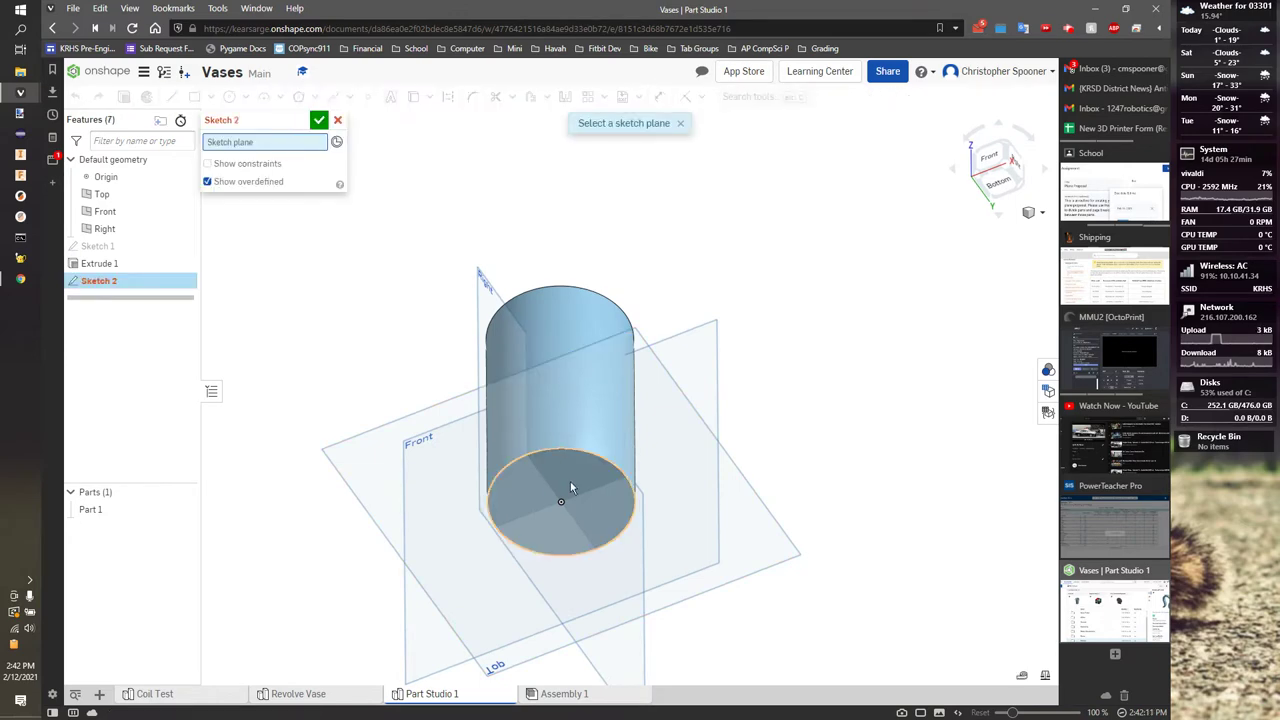
{"action": "left_click", "coordinate": [570, 486]}
{"action": "right_click_drag", "start_coordinate": [792, 260], "coordinate": [811, 361]}
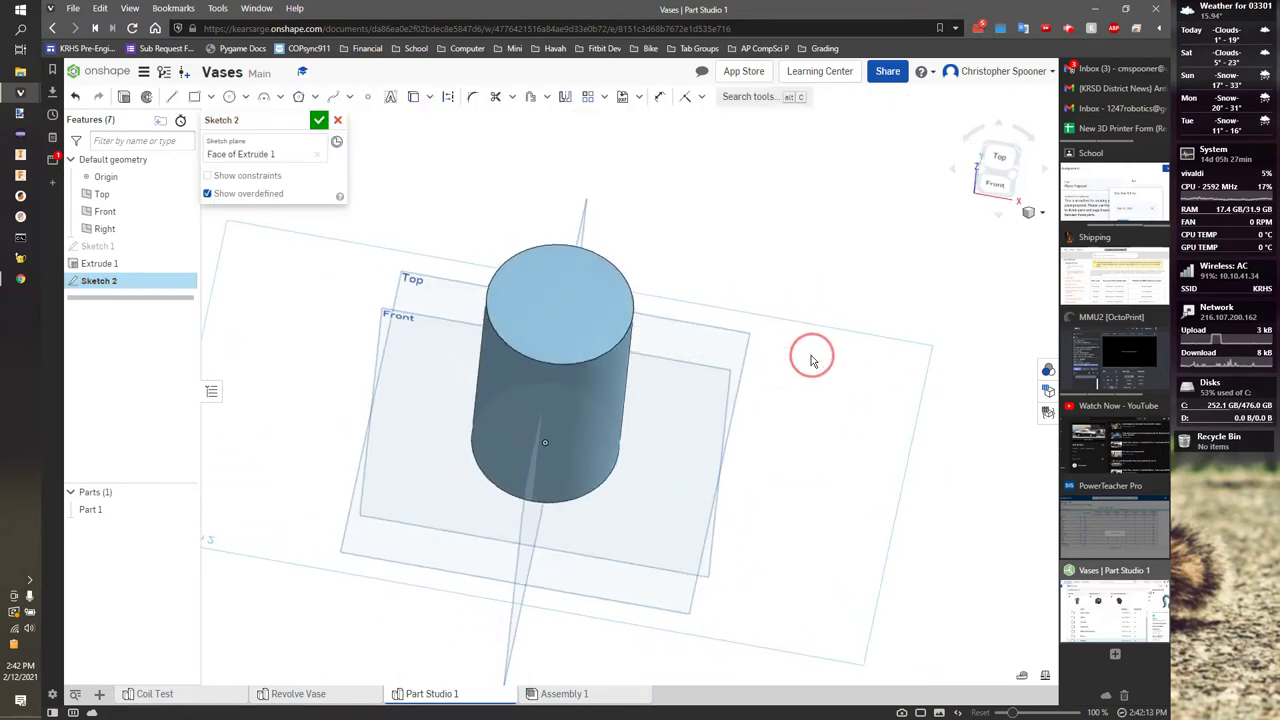
{"action": "left_click", "coordinate": [999, 158]}
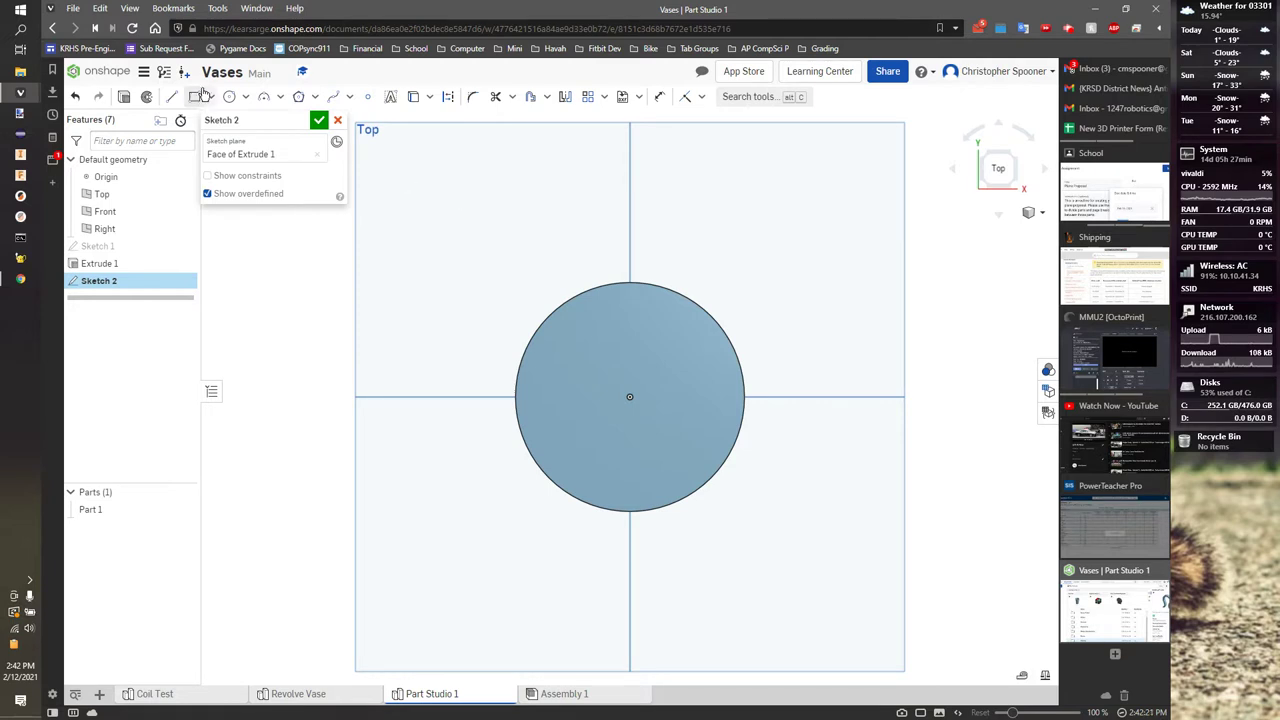
Draw a spline starting at the circle's top edge, with points looping out above it
{"action": "left_click", "coordinate": [332, 96]}
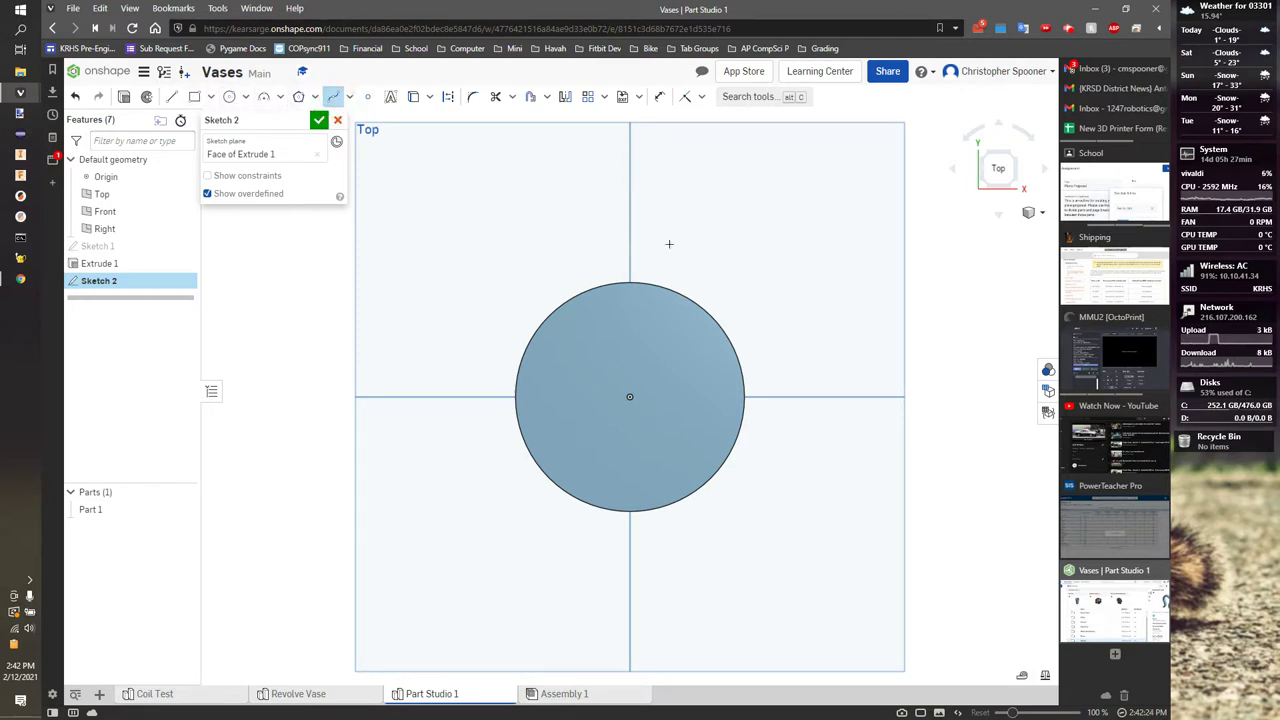
{"action": "left_click", "coordinate": [629, 312]}
{"action": "left_click", "coordinate": [605, 304]}
{"action": "left_click", "coordinate": [606, 258]}
{"action": "left_click", "coordinate": [647, 251]}
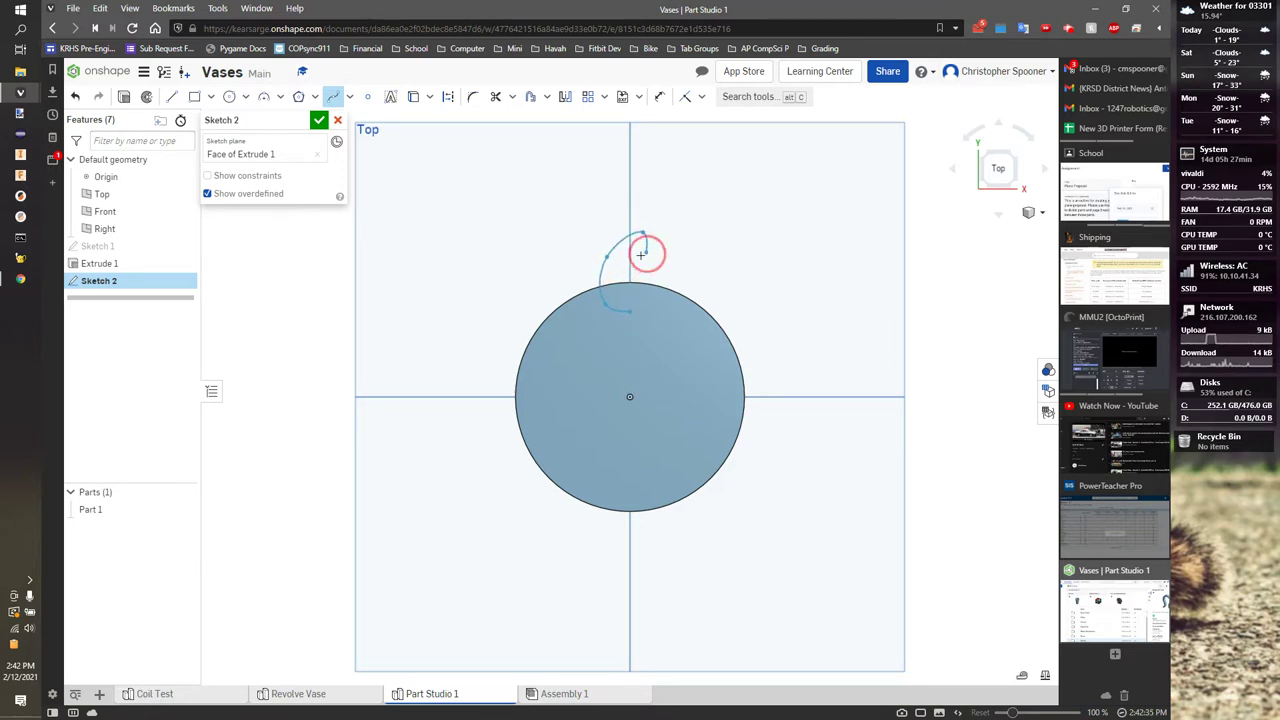
{"action": "scroll", "coordinate": [634, 272], "scroll_direction": "down", "scroll_amount": 4}
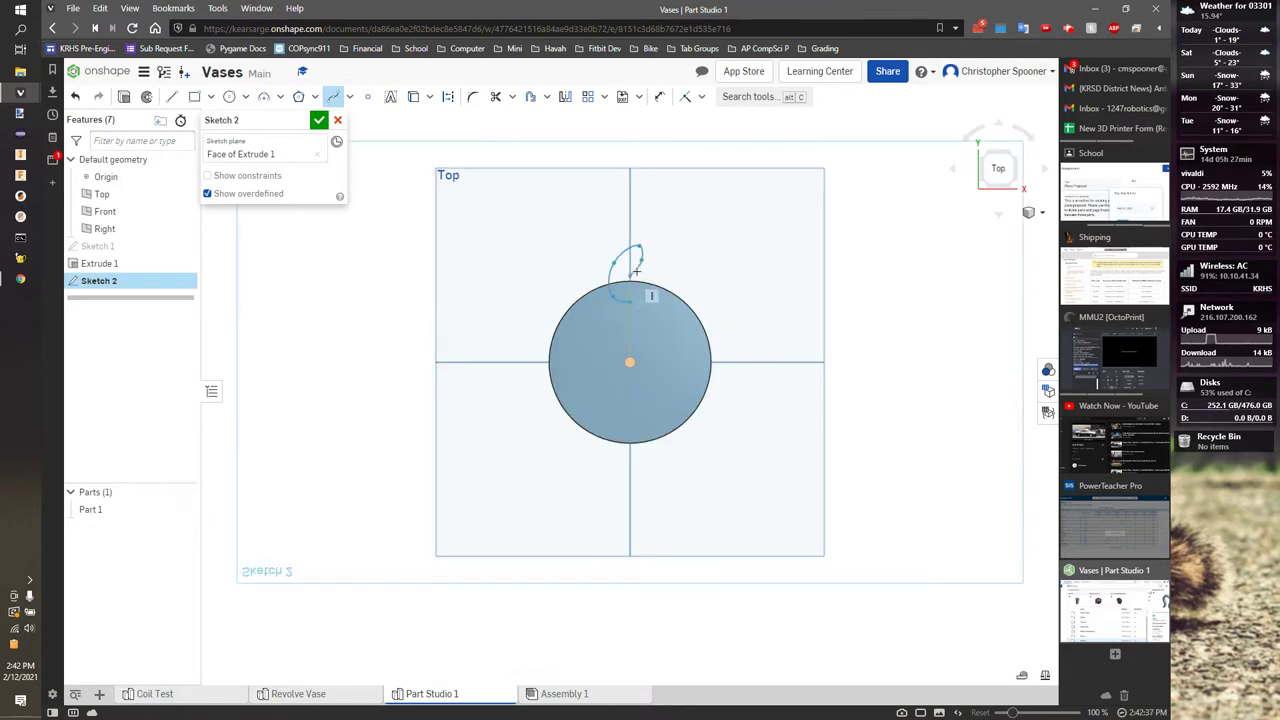
{"action": "scroll", "coordinate": [634, 272], "scroll_direction": "up", "scroll_amount": 6}
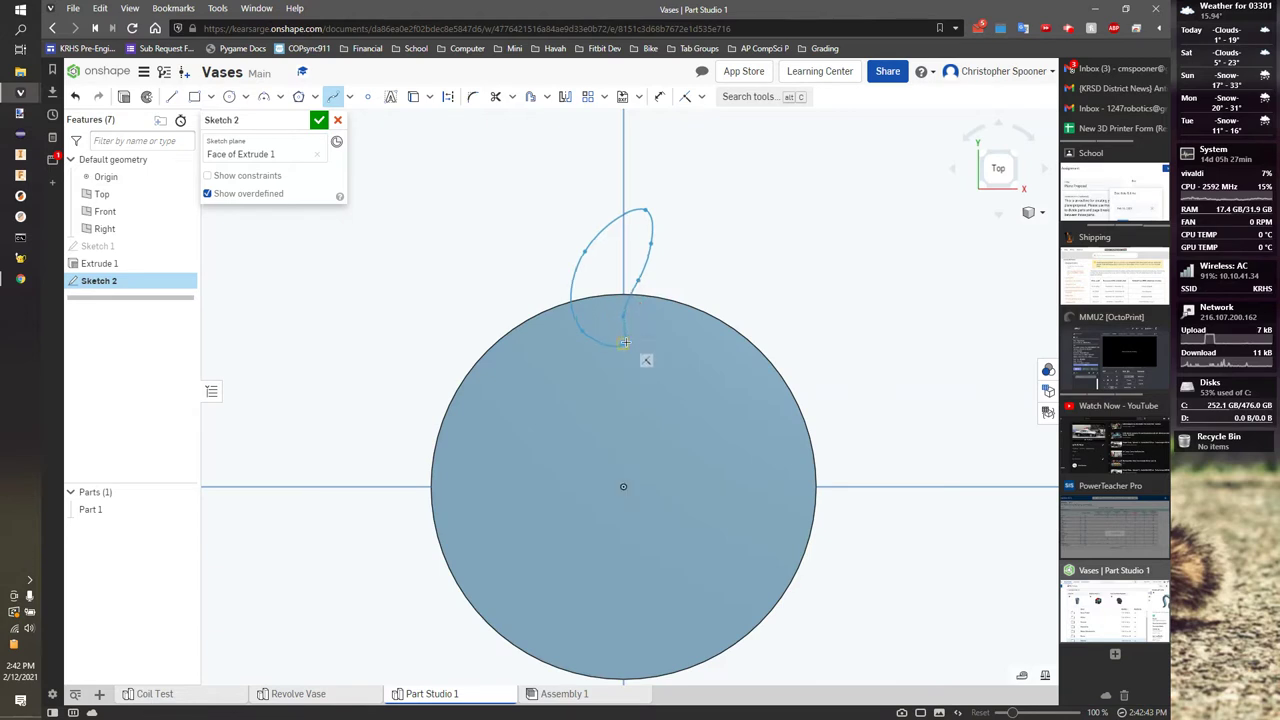
Close the spline on its start point and drag its points into a crescent fin shape
{"action": "left_click", "coordinate": [624, 343]}
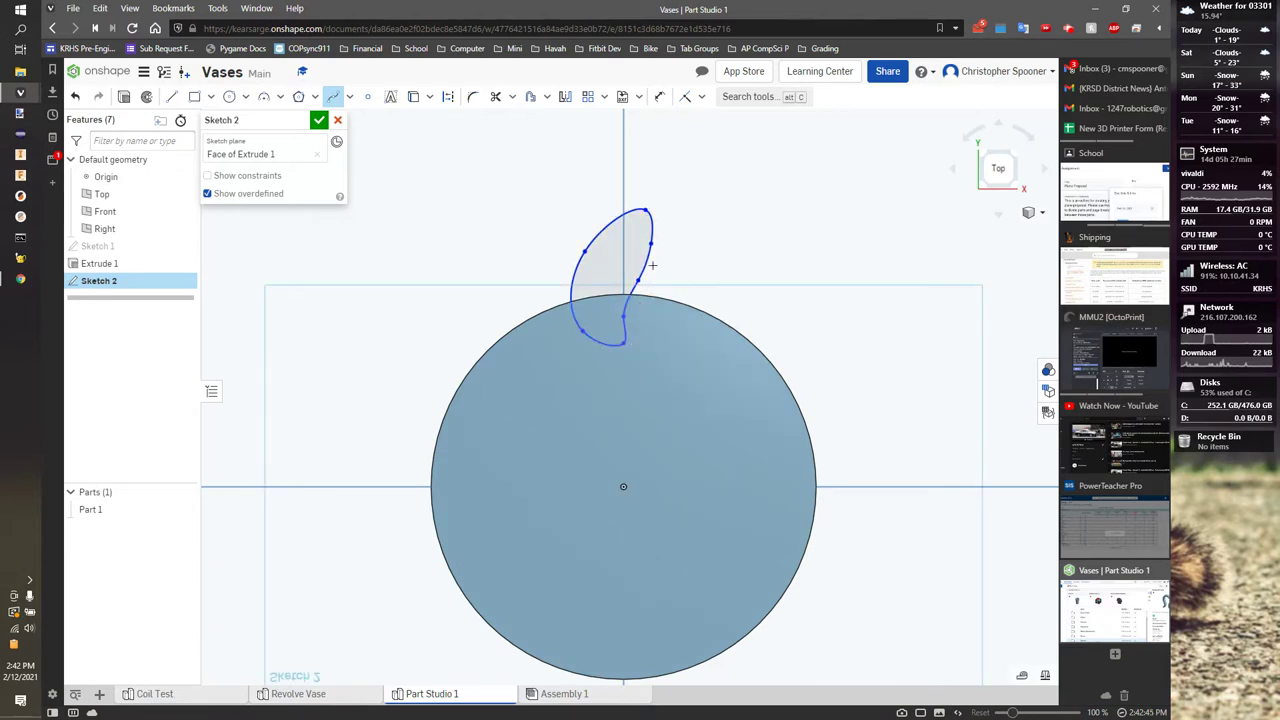
{"action": "key", "text": "Escape"}
{"action": "left_click_drag", "start_coordinate": [651, 246], "coordinate": [627, 281]}
{"action": "left_click_drag", "start_coordinate": [648, 210], "coordinate": [654, 212]}
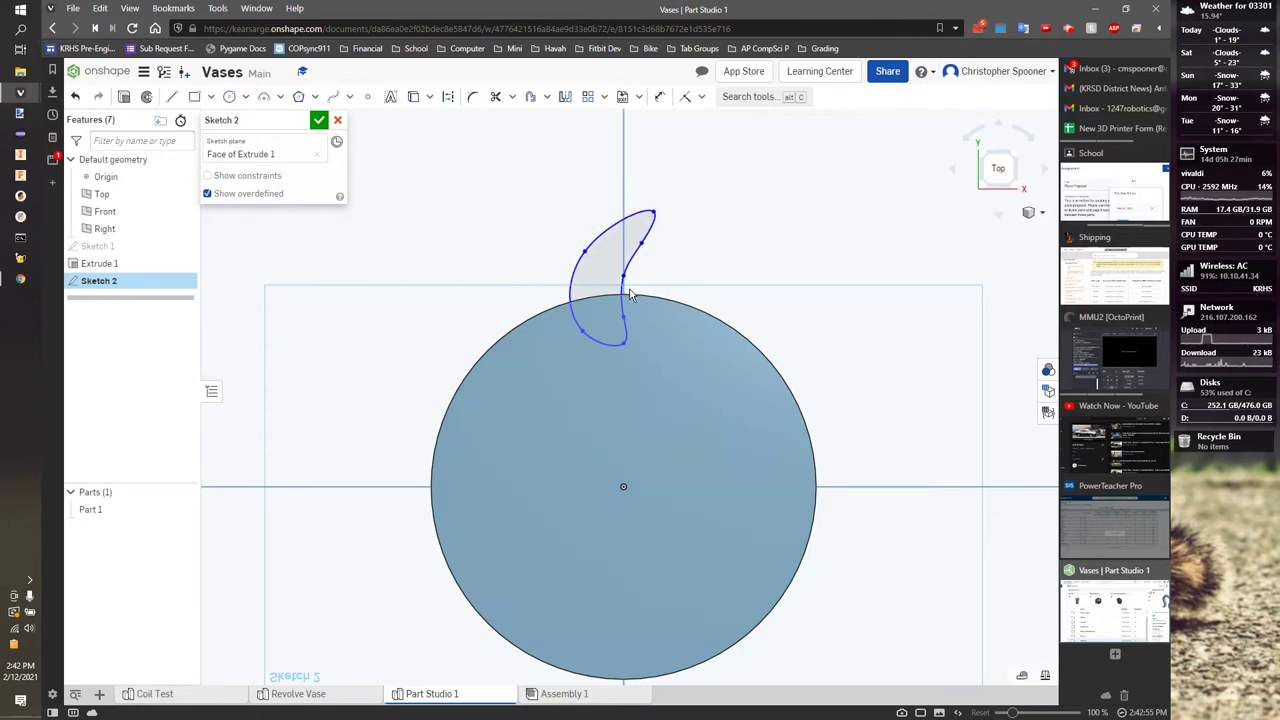
Select the fin spline and the upper curve of the fin profile
{"action": "scroll", "coordinate": [700, 295], "scroll_direction": "down", "scroll_amount": 3}
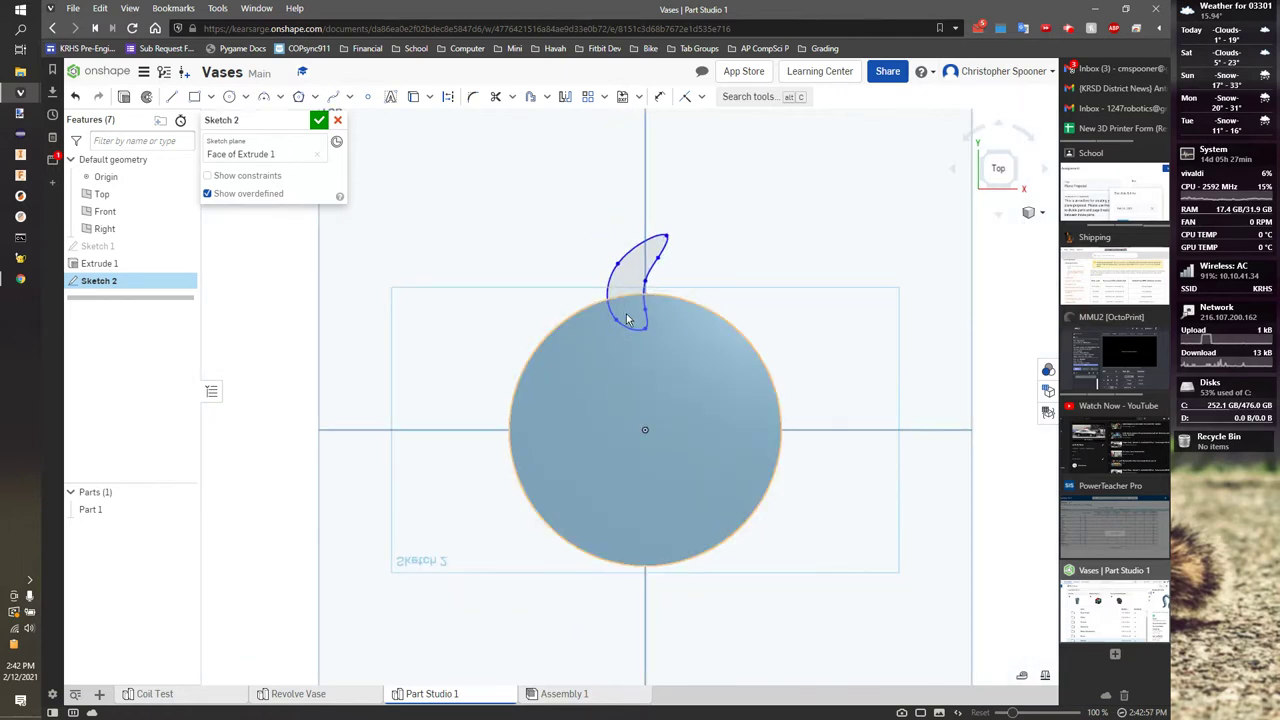
{"action": "left_click", "coordinate": [640, 284]}
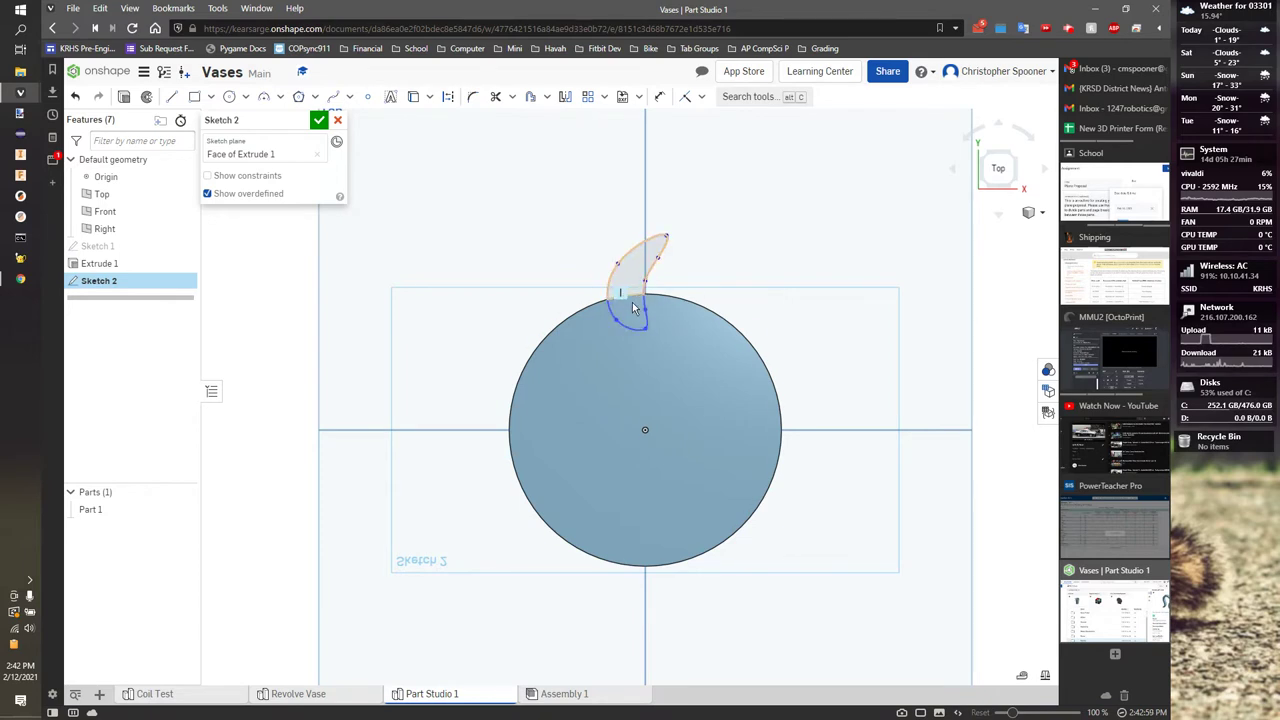
{"action": "scroll", "coordinate": [625, 305], "scroll_direction": "up", "scroll_amount": 3}
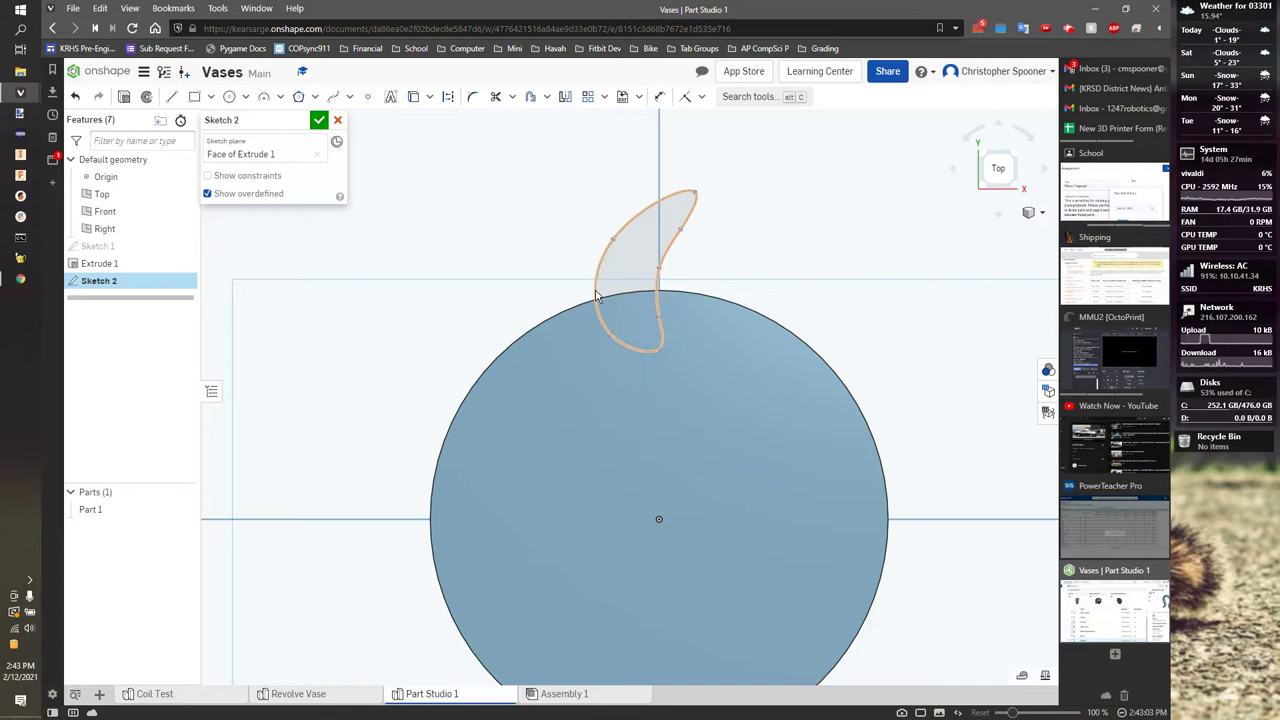
{"action": "left_click", "coordinate": [652, 268]}
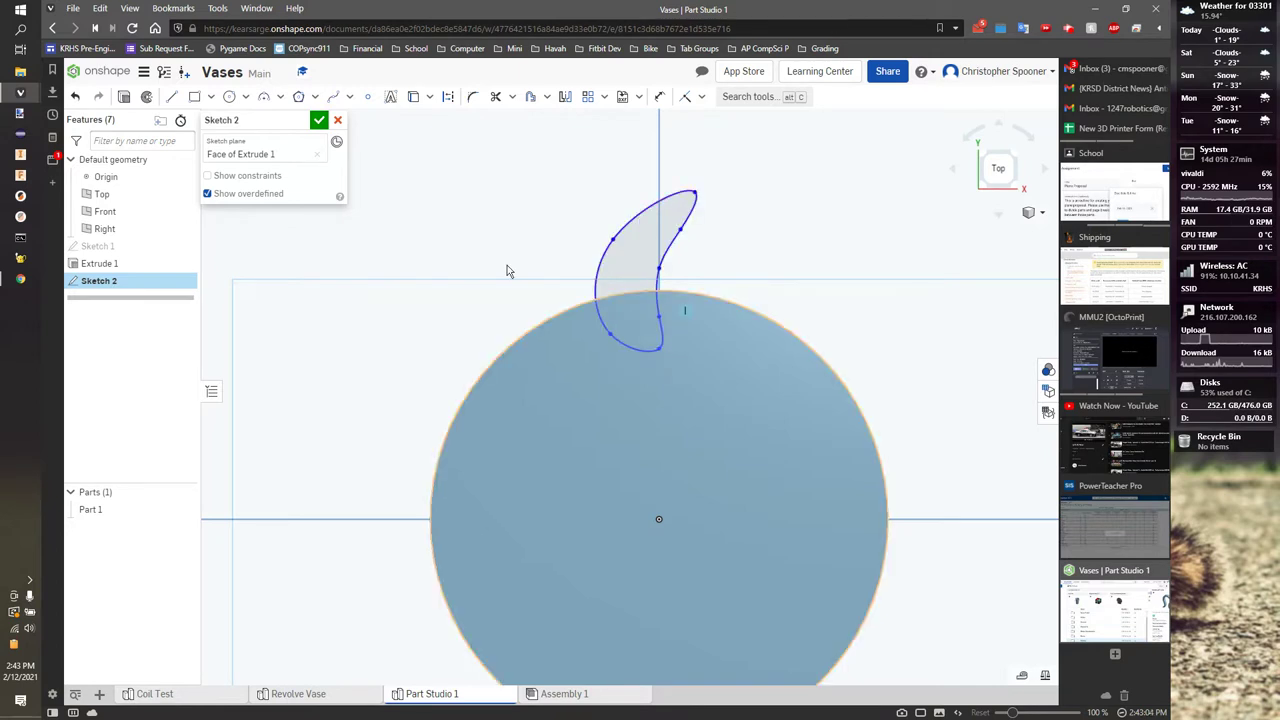
Accept the fin sketch and reorient the view toward the cylinder's side
{"action": "left_click", "coordinate": [317, 122]}
{"action": "right_click_drag", "start_coordinate": [818, 197], "coordinate": [874, 257]}
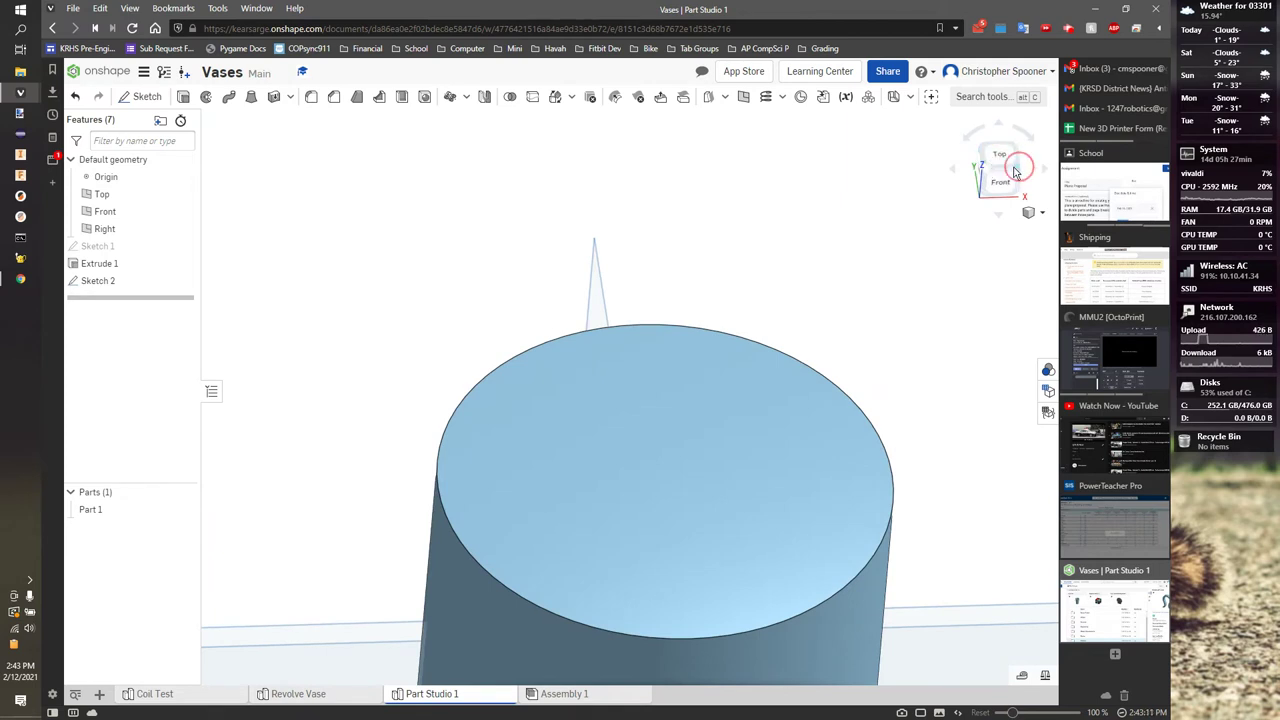
{"action": "key", "text": "shift+7"}
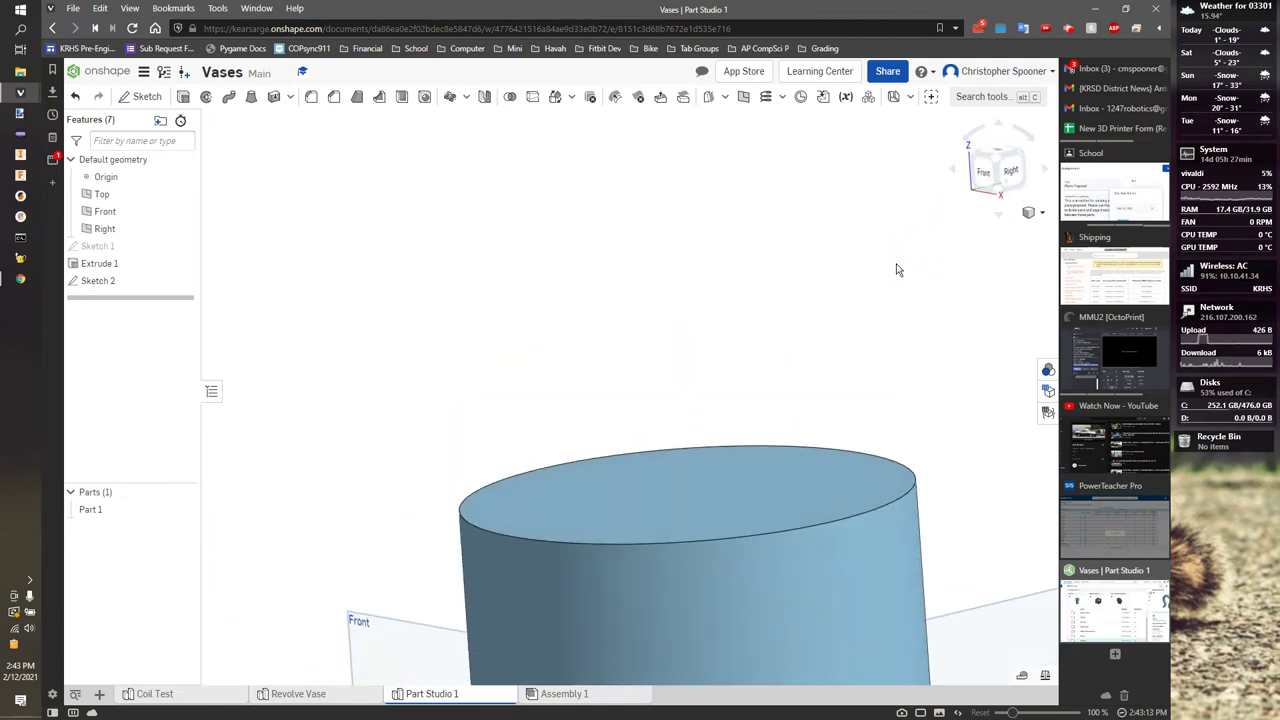
{"action": "left_click", "coordinate": [940, 352]}
{"action": "right_click_drag", "start_coordinate": [940, 352], "coordinate": [773, 512]}
{"action": "scroll", "coordinate": [773, 512], "scroll_direction": "up", "scroll_amount": 5}
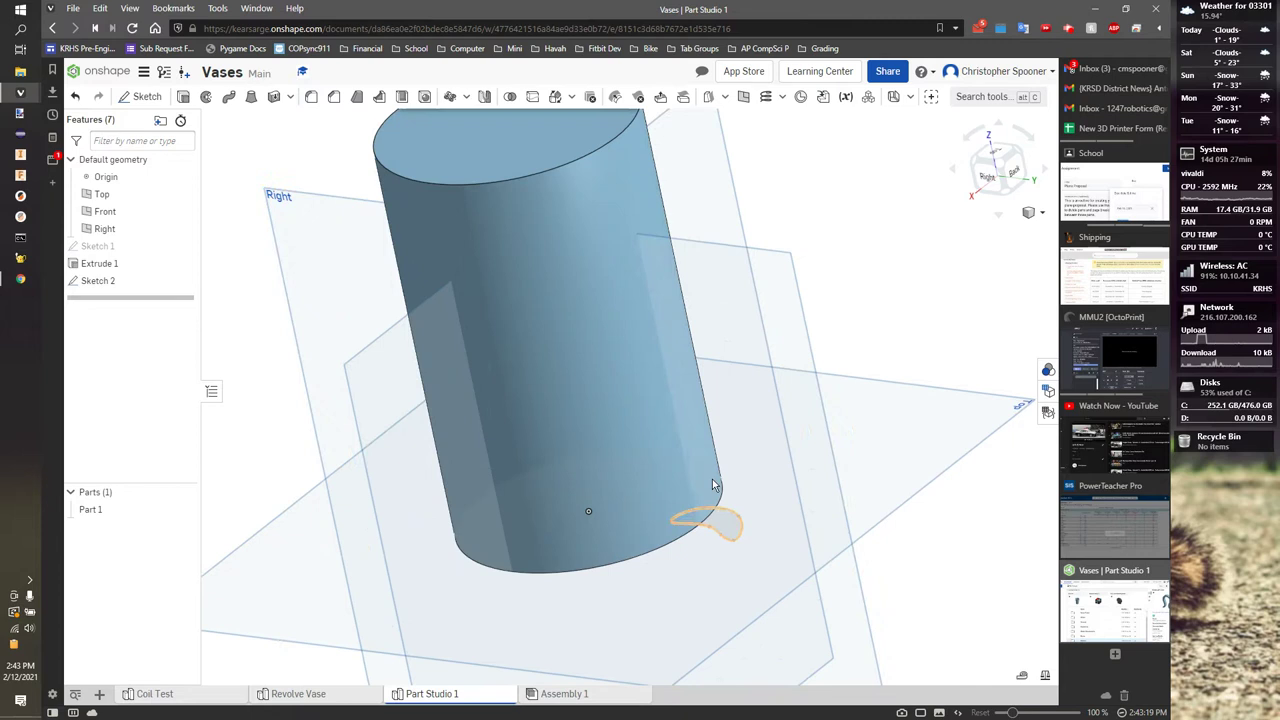
Create a helix on the cylinder's side face, defined by turns, with 0.25 revolutions
{"action": "left_click", "coordinate": [767, 96]}
{"action": "left_click", "coordinate": [579, 336]}
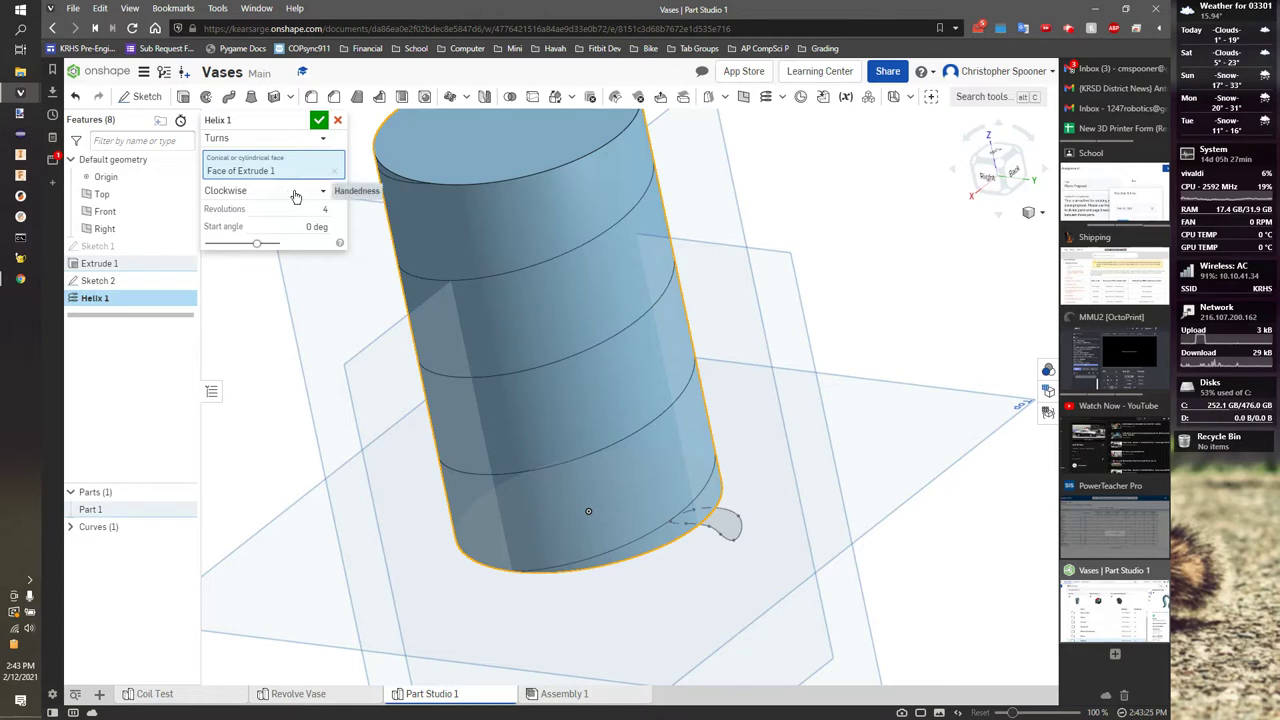
{"action": "left_click", "coordinate": [273, 137]}
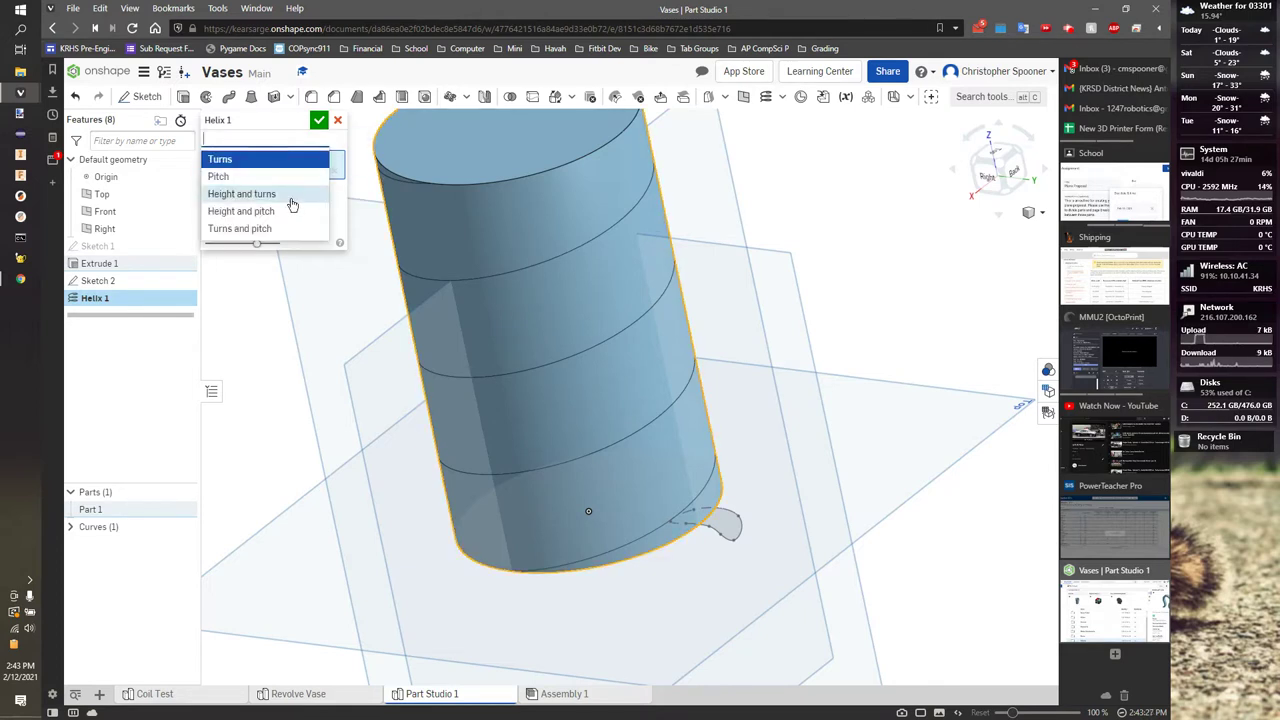
{"action": "left_click", "coordinate": [341, 222]}
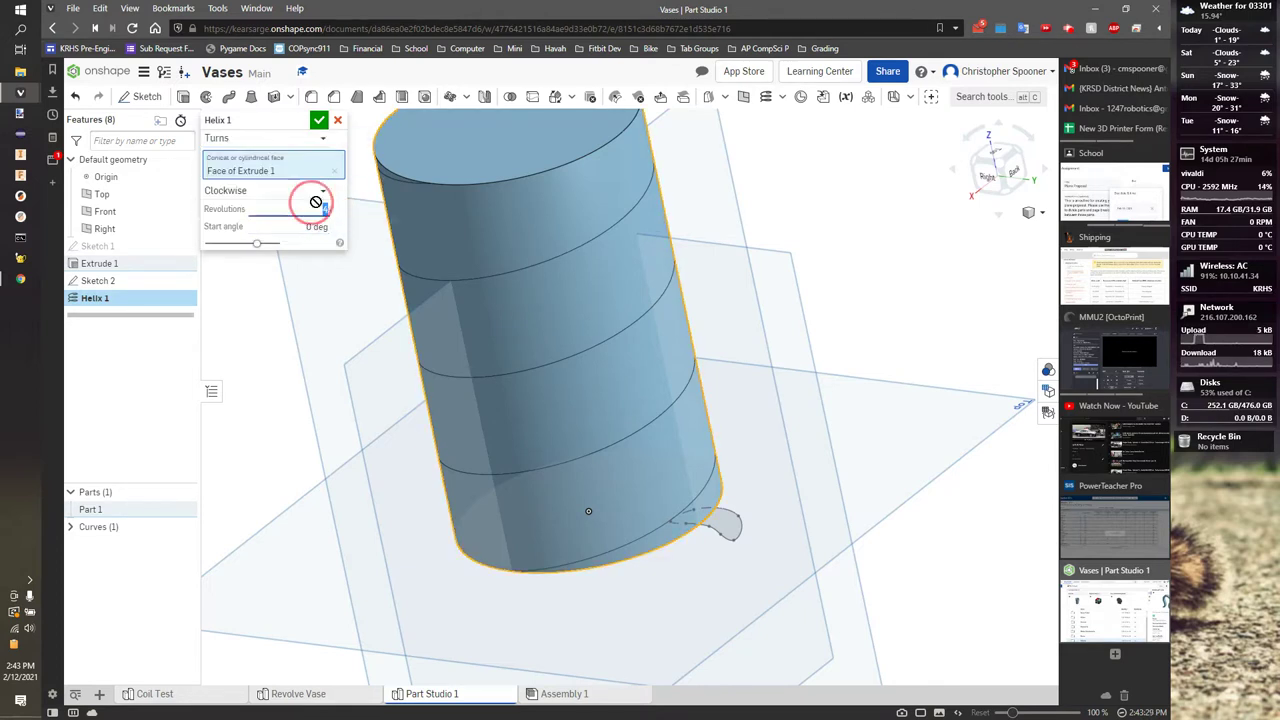
{"action": "left_click", "coordinate": [325, 210]}
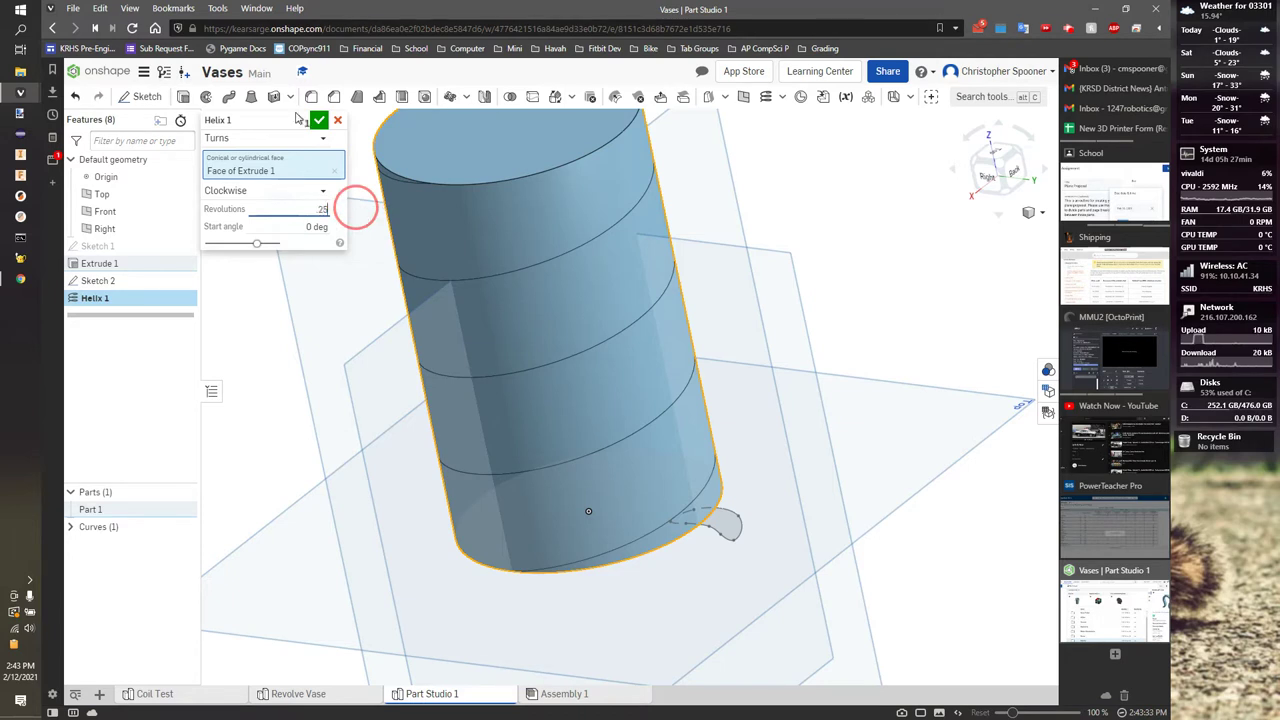
{"action": "type", "text": ".25"}
{"action": "key", "text": "Tab"}
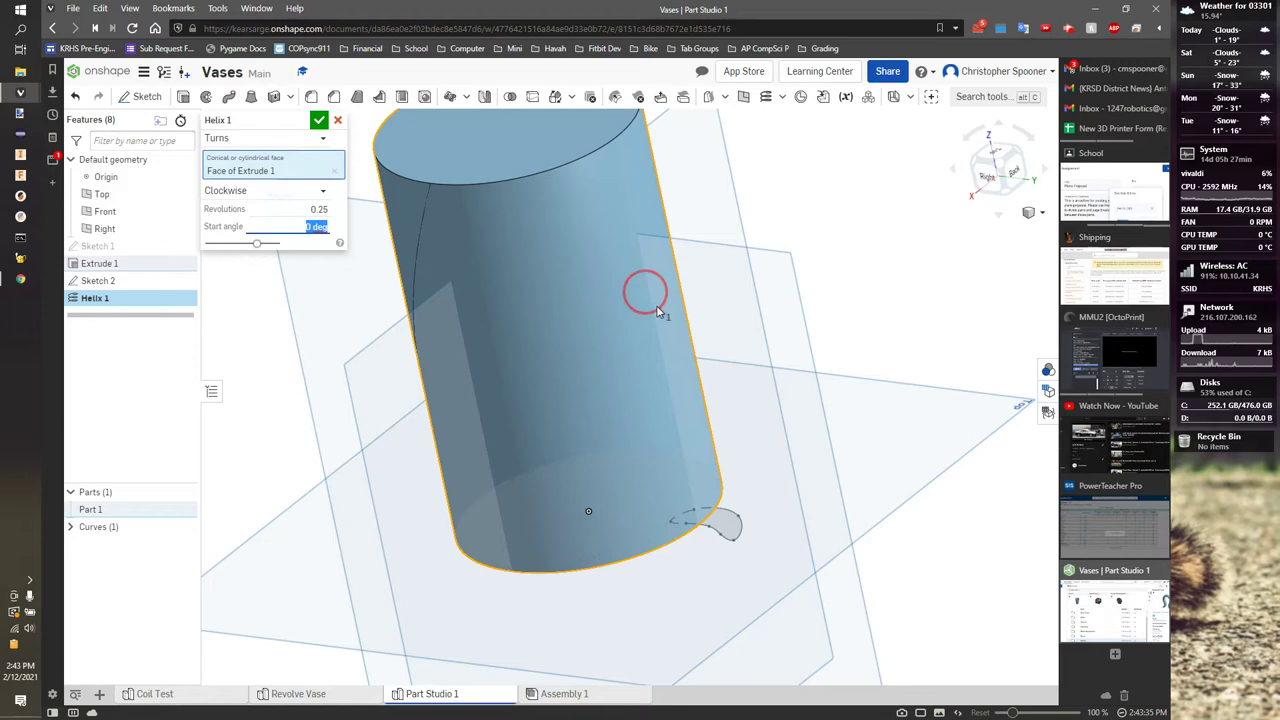
Set the helix start angle to 180 deg and accept Helix 1
{"action": "right_click_drag", "start_coordinate": [803, 343], "coordinate": [527, 333]}
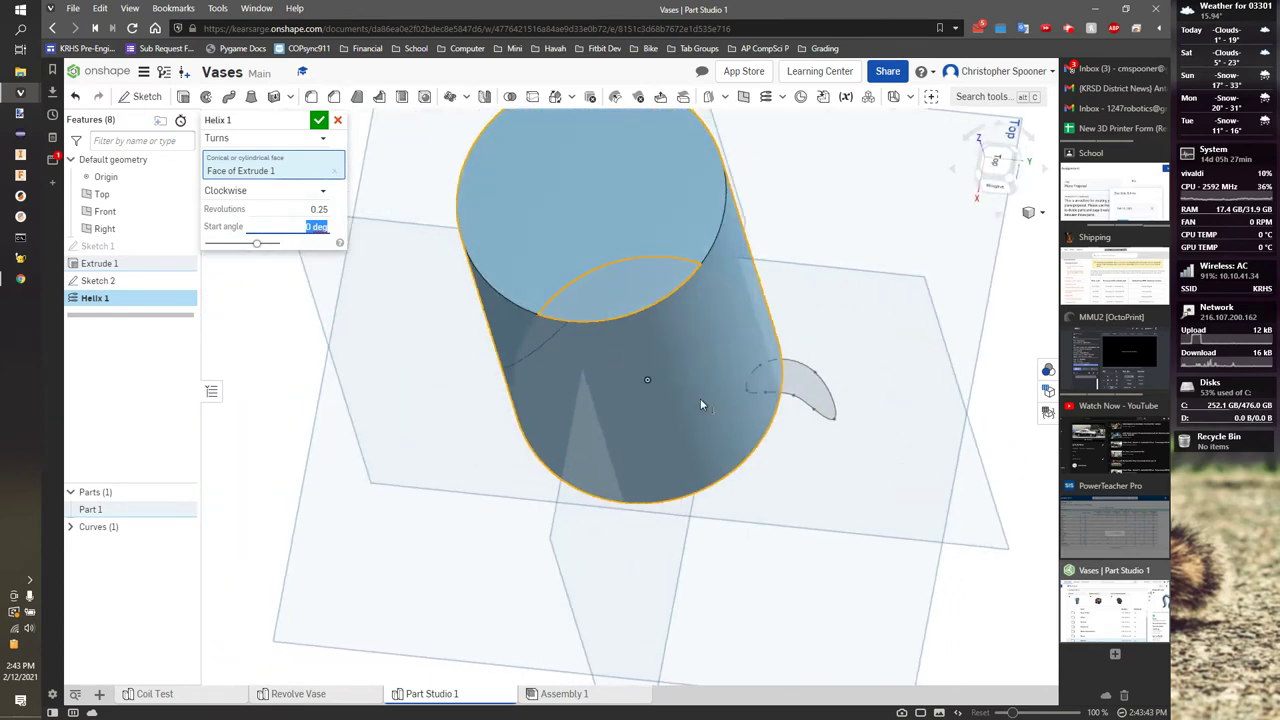
{"action": "right_click_drag", "start_coordinate": [777, 423], "coordinate": [820, 429]}
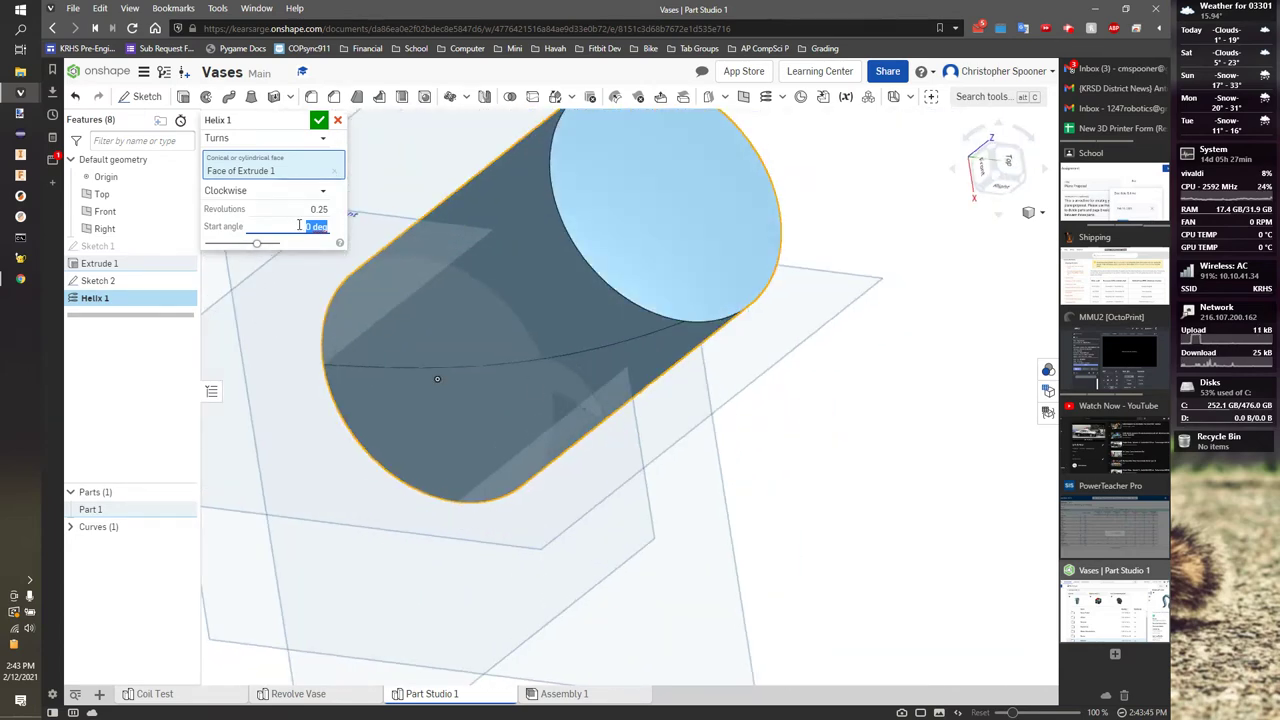
{"action": "left_click", "coordinate": [307, 227]}
{"action": "right_click_drag", "start_coordinate": [751, 443], "coordinate": [695, 440]}
{"action": "scroll", "coordinate": [845, 408], "scroll_direction": "up", "scroll_amount": 3}
{"action": "right_click_drag", "start_coordinate": [877, 367], "coordinate": [917, 366]}
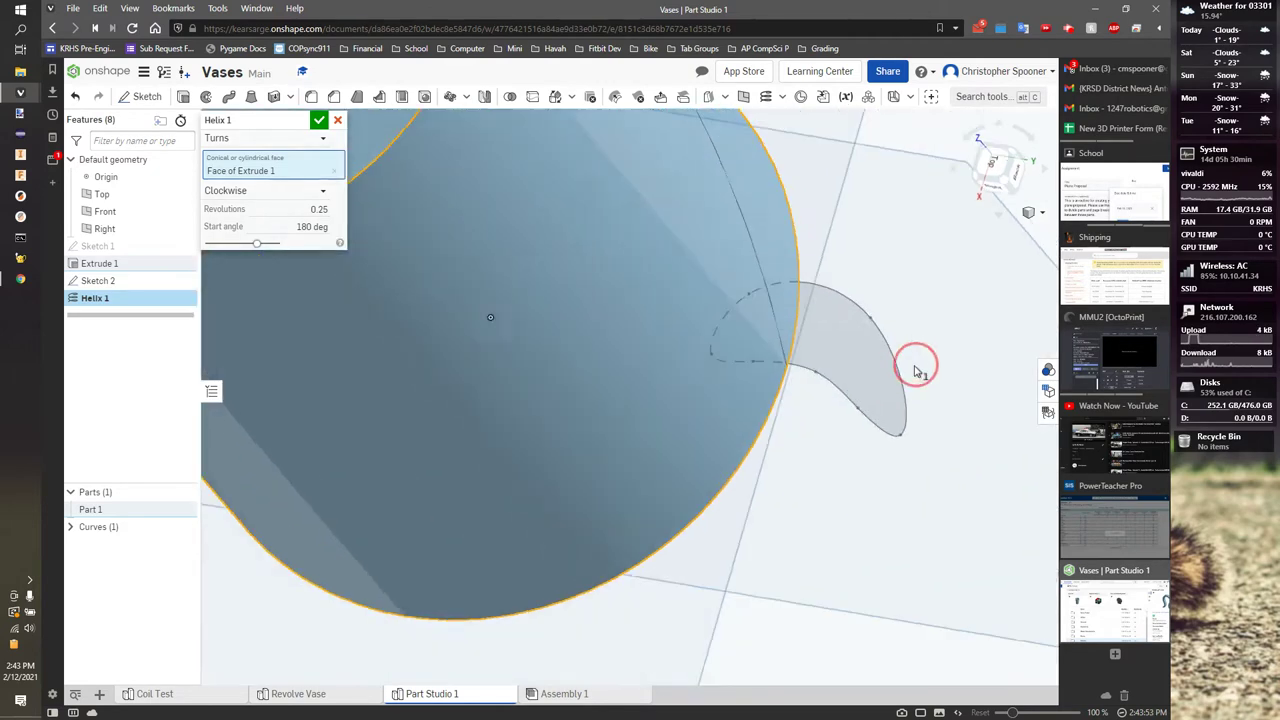
{"action": "left_click", "coordinate": [319, 120]}
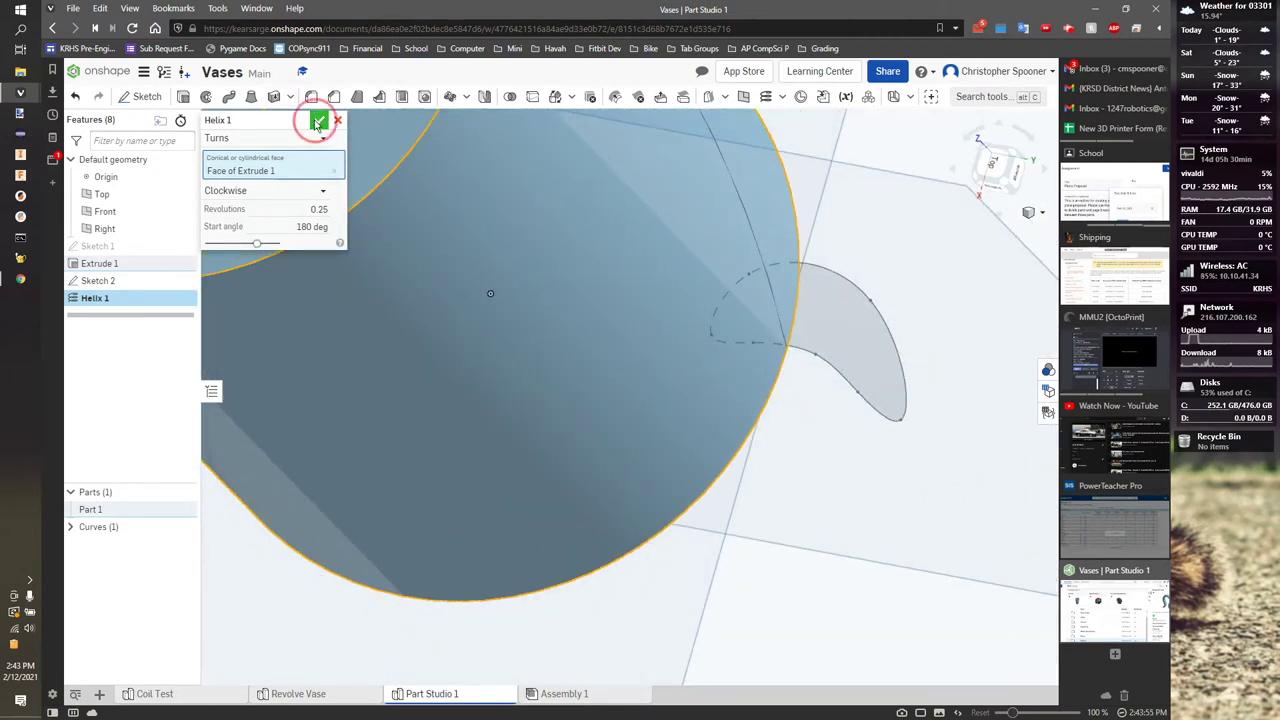
{"action": "scroll", "coordinate": [839, 378], "scroll_direction": "down", "scroll_amount": 5}
{"action": "right_click_drag", "start_coordinate": [799, 441], "coordinate": [648, 328]}
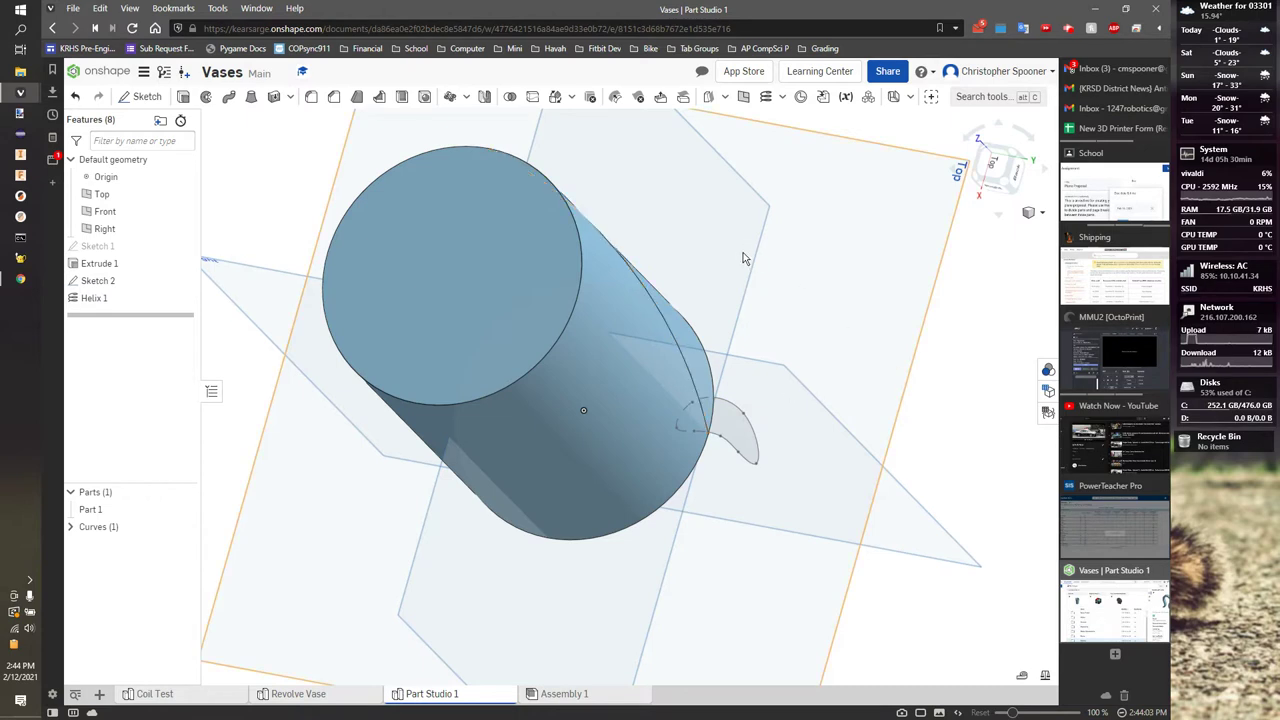
Sweep both Sketch 2 fin regions along the helix curve as the path
{"action": "left_click", "coordinate": [229, 100]}
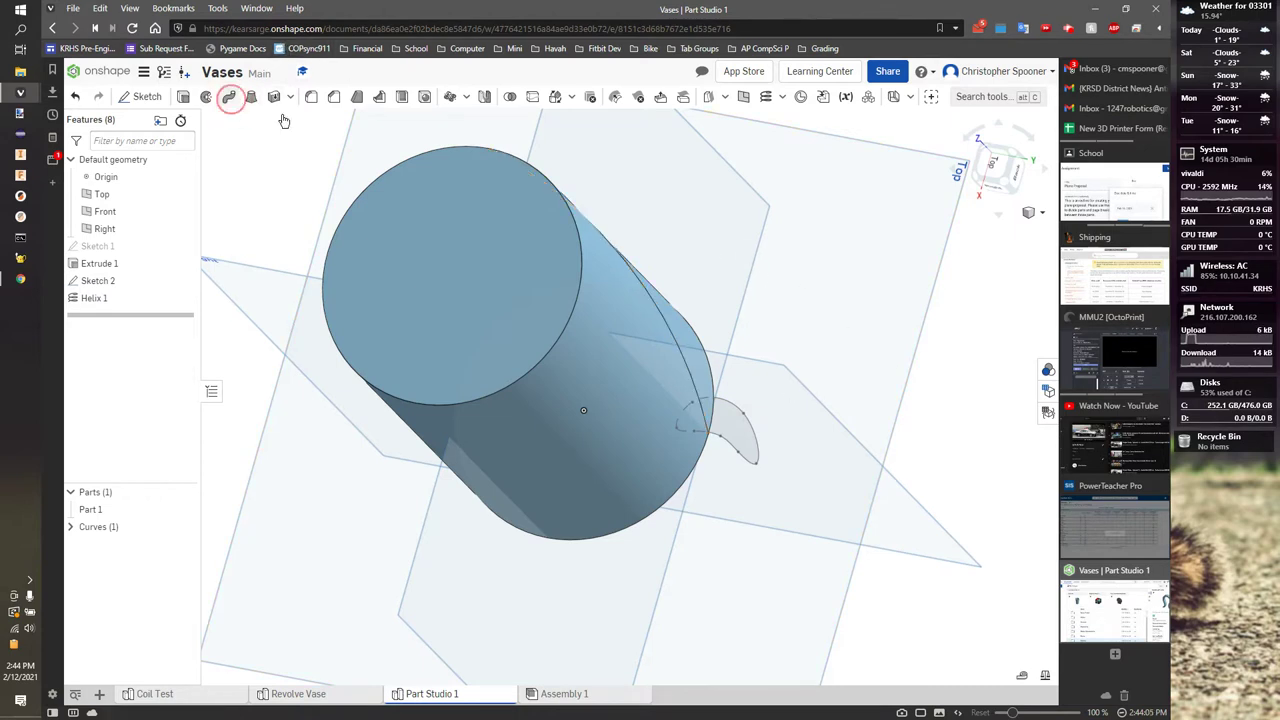
{"action": "left_click", "coordinate": [740, 428]}
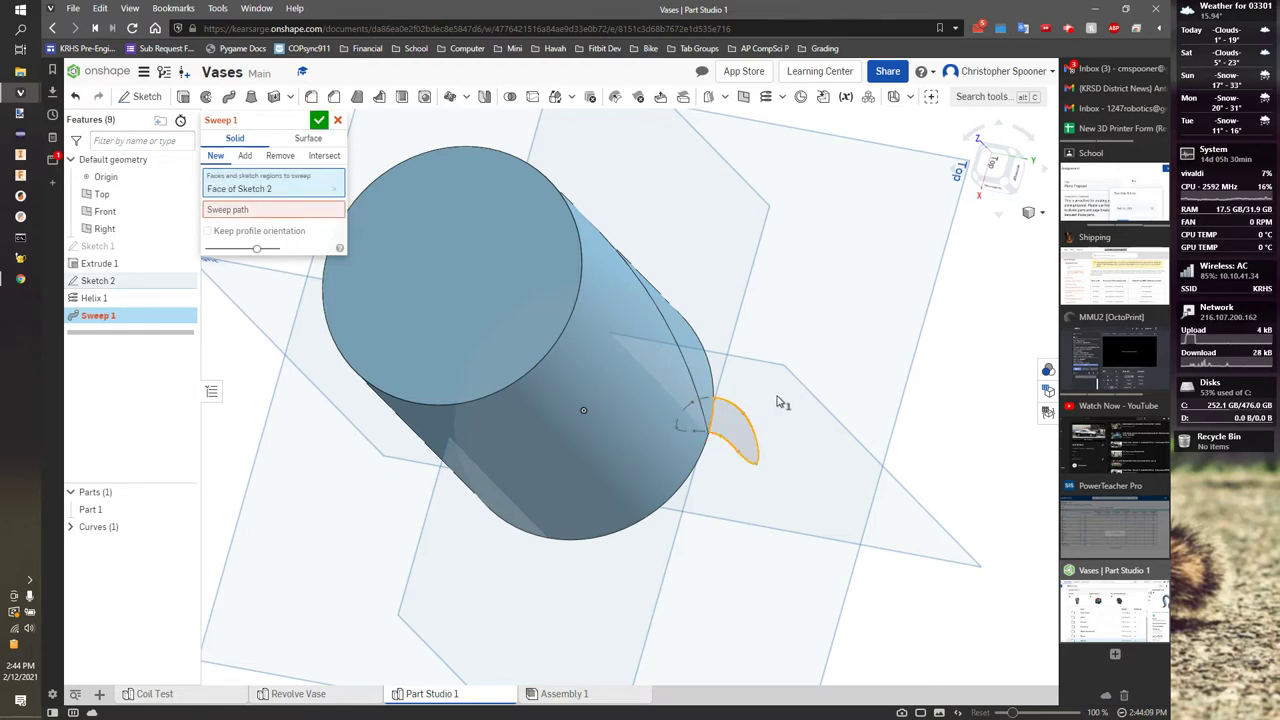
{"action": "right_click_drag", "start_coordinate": [778, 400], "coordinate": [748, 415]}
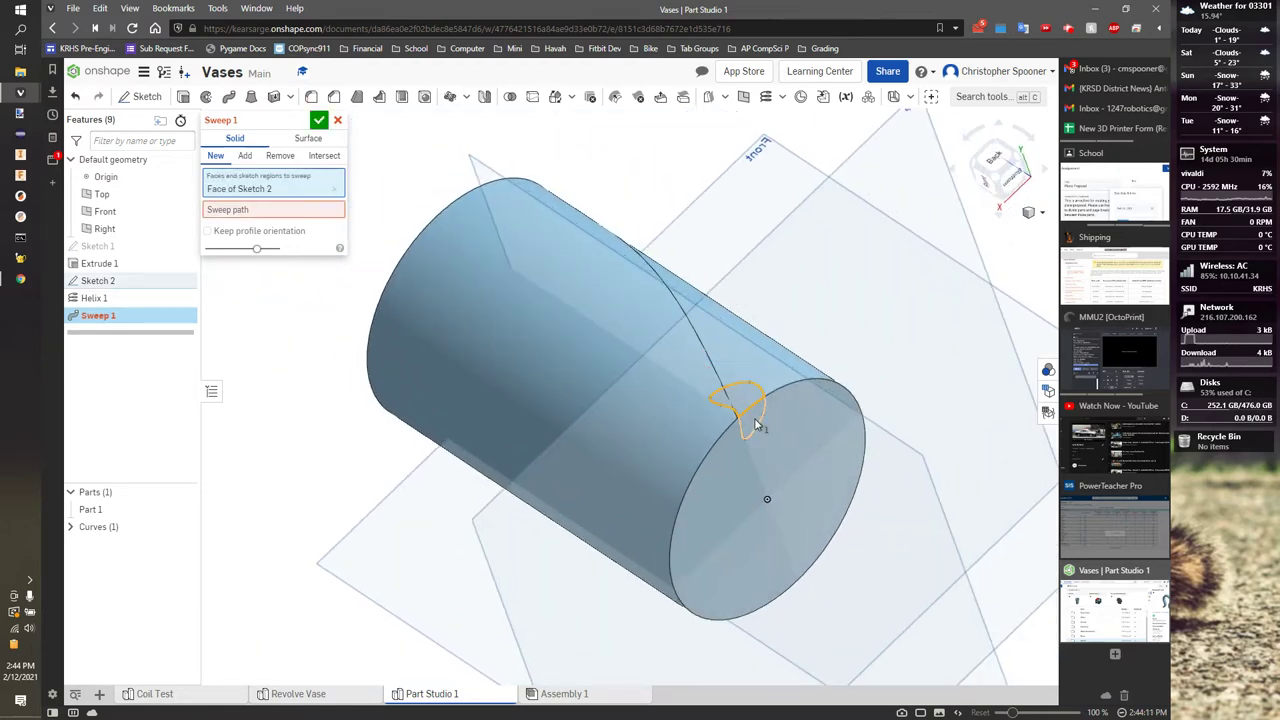
{"action": "left_click", "coordinate": [756, 425]}
{"action": "mouse_move", "coordinate": [771, 277]}
{"action": "right_mouse_down"}
{"action": "mouse_move", "coordinate": [806, 290]}
{"action": "mouse_move", "coordinate": [756, 283]}
{"action": "right_mouse_up"}
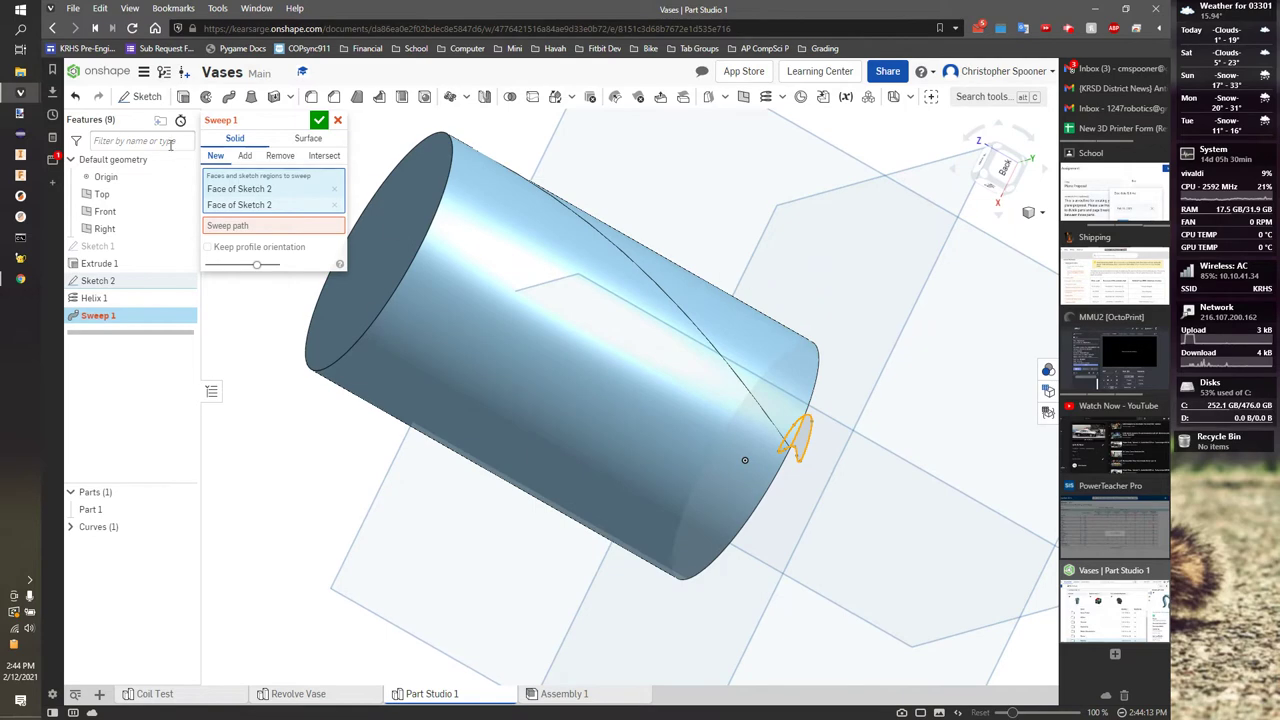
{"action": "left_click", "coordinate": [280, 224]}
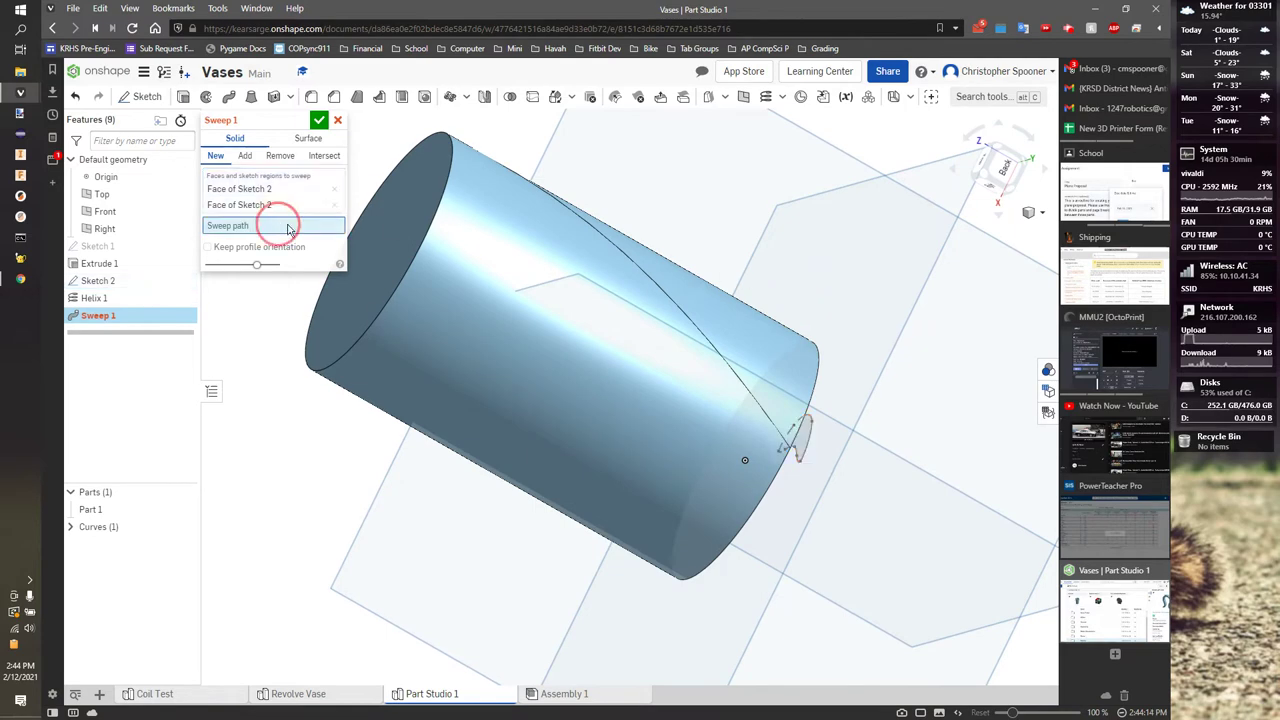
{"action": "left_click", "coordinate": [651, 281]}
{"action": "right_click_drag", "start_coordinate": [703, 217], "coordinate": [670, 258]}
Accept the sweep and fillet both fin-to-cylinder edges with a 0.2 in radius
{"action": "left_click", "coordinate": [318, 122]}
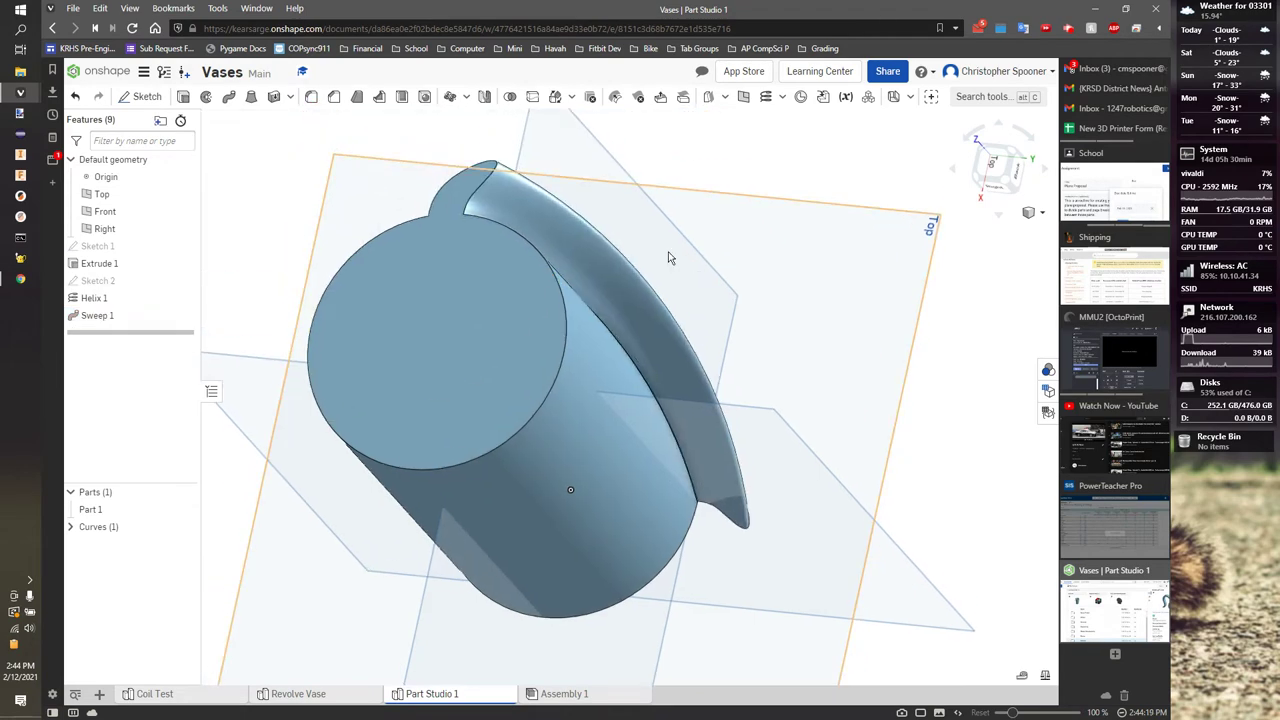
{"action": "right_click_drag", "start_coordinate": [762, 271], "coordinate": [710, 222]}
{"action": "left_click", "coordinate": [313, 98]}
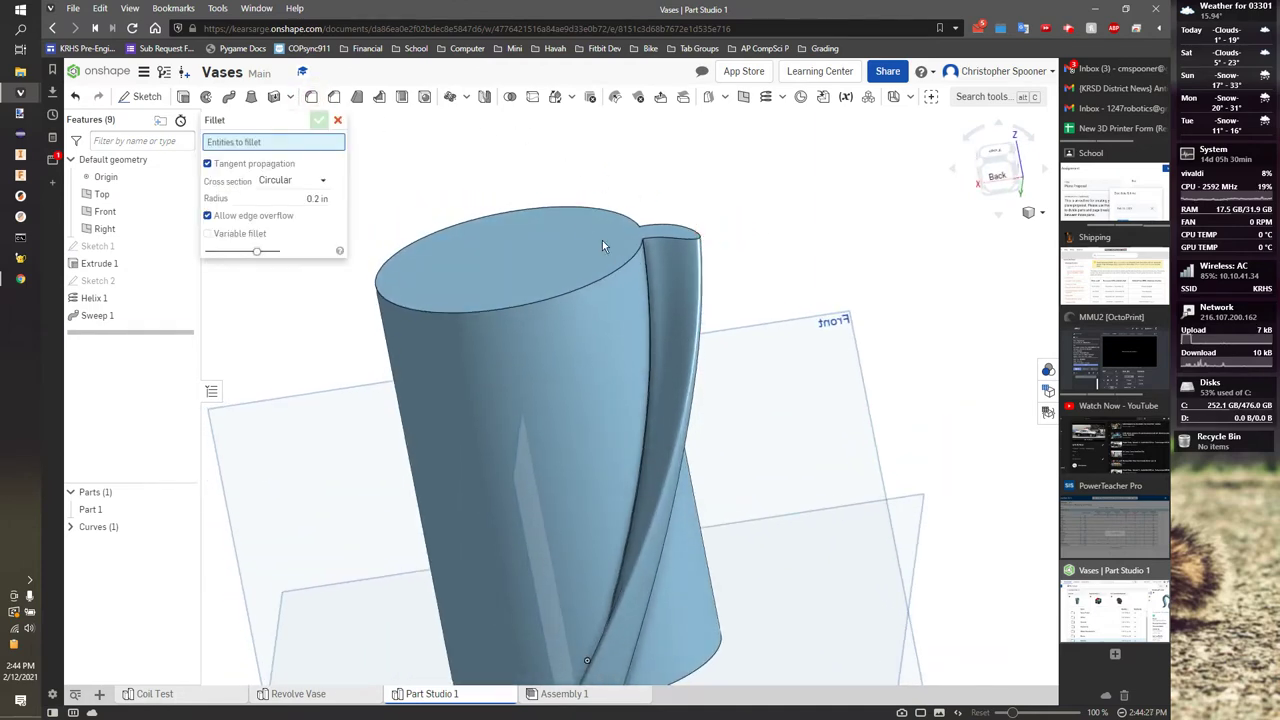
{"action": "left_click", "coordinate": [651, 312]}
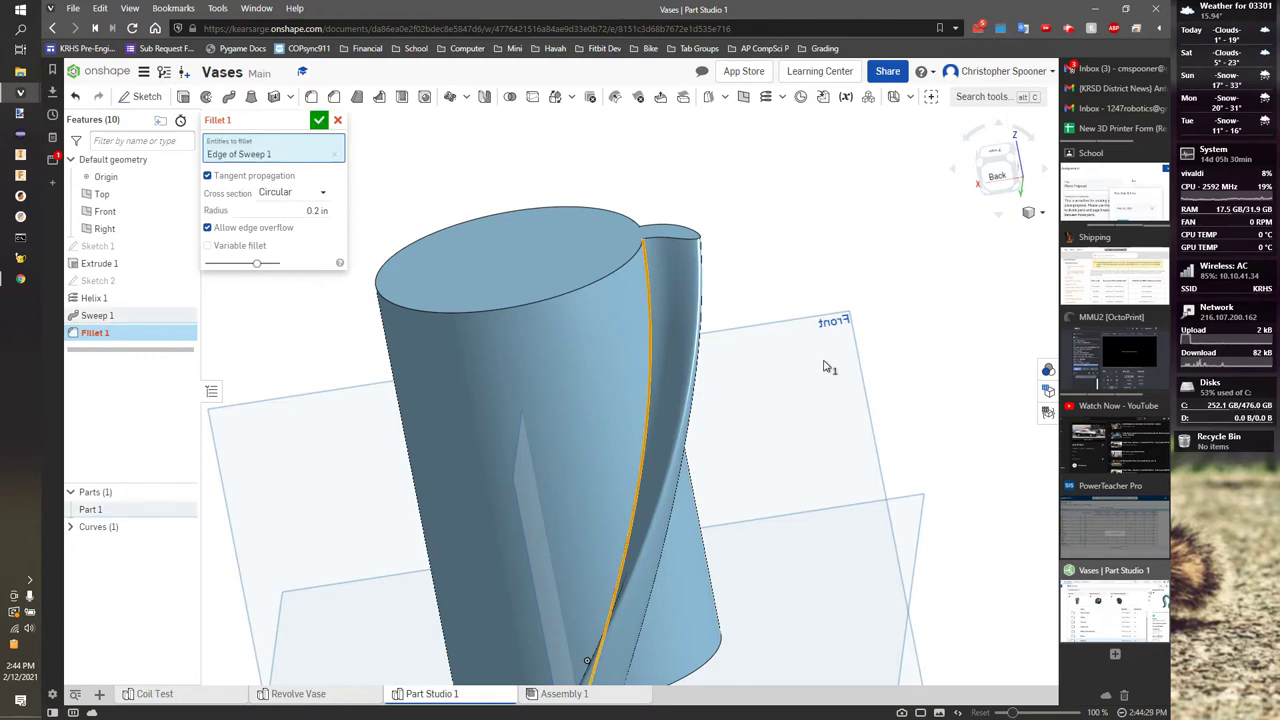
{"action": "right_click_drag", "start_coordinate": [826, 364], "coordinate": [741, 420]}
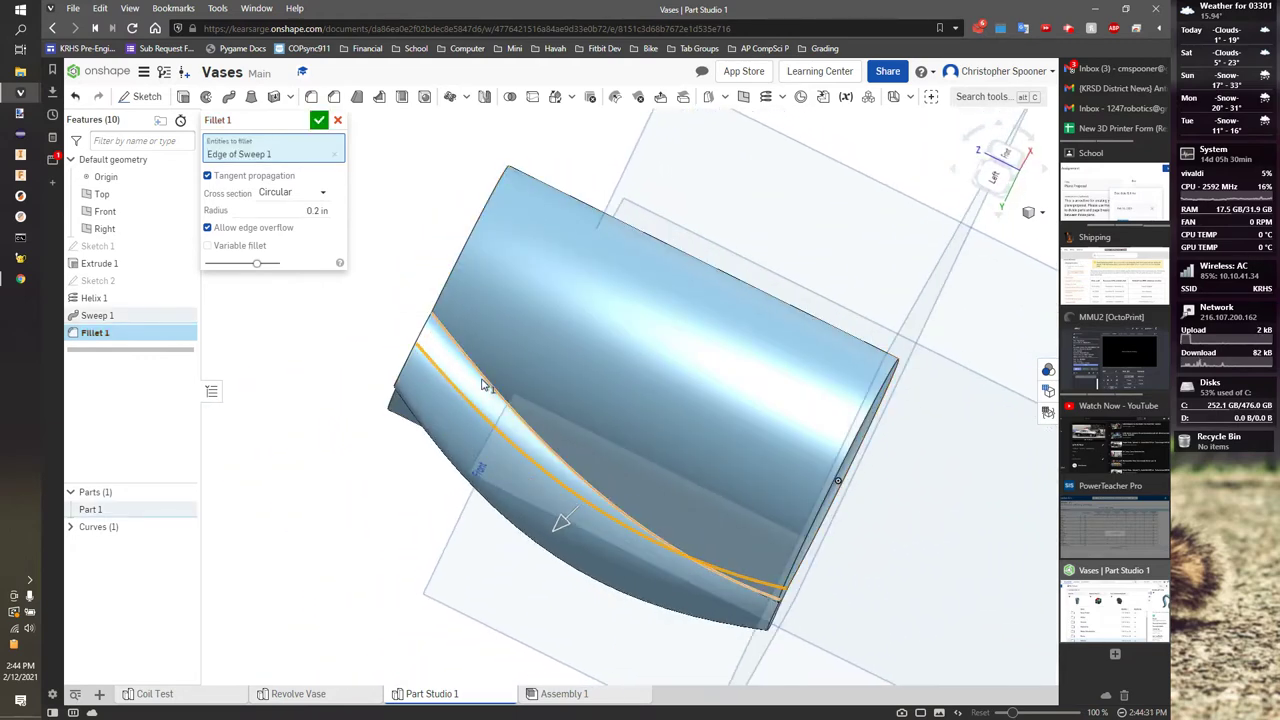
{"action": "left_click", "coordinate": [483, 383]}
{"action": "right_click_drag", "start_coordinate": [646, 194], "coordinate": [447, 170]}
{"action": "left_click", "coordinate": [319, 120]}
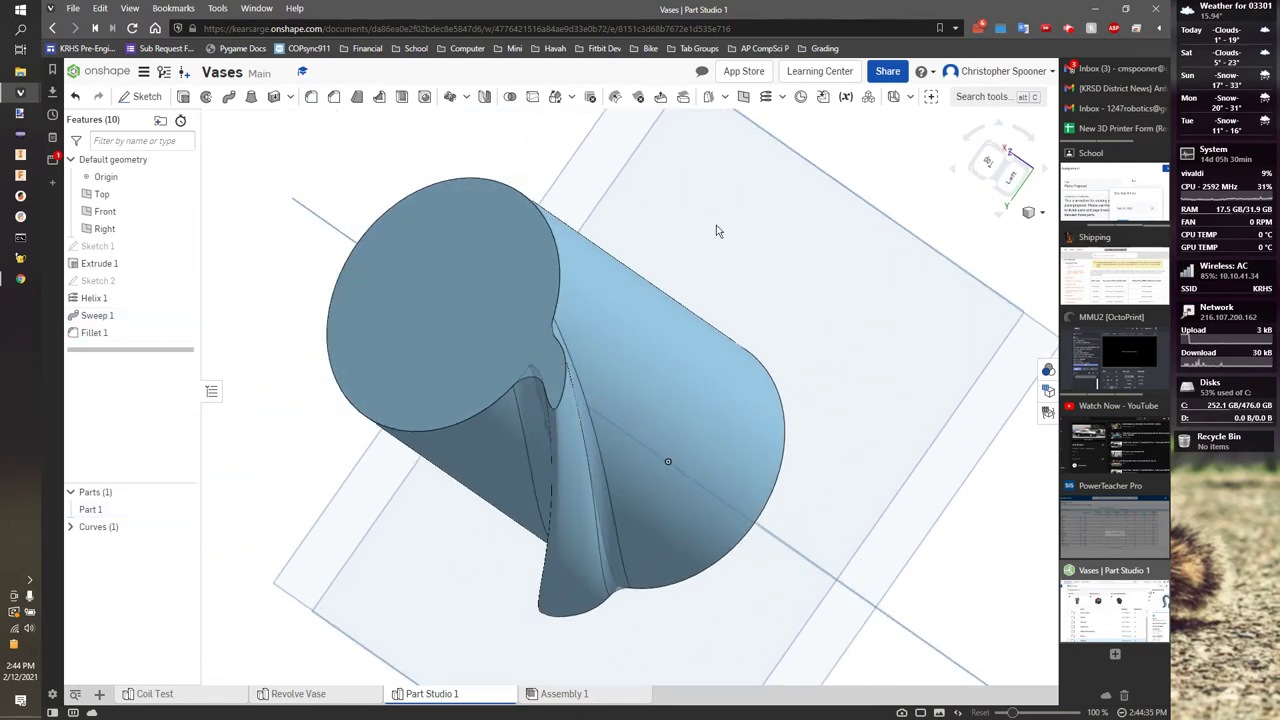
{"action": "right_click_drag", "start_coordinate": [716, 227], "coordinate": [695, 212]}
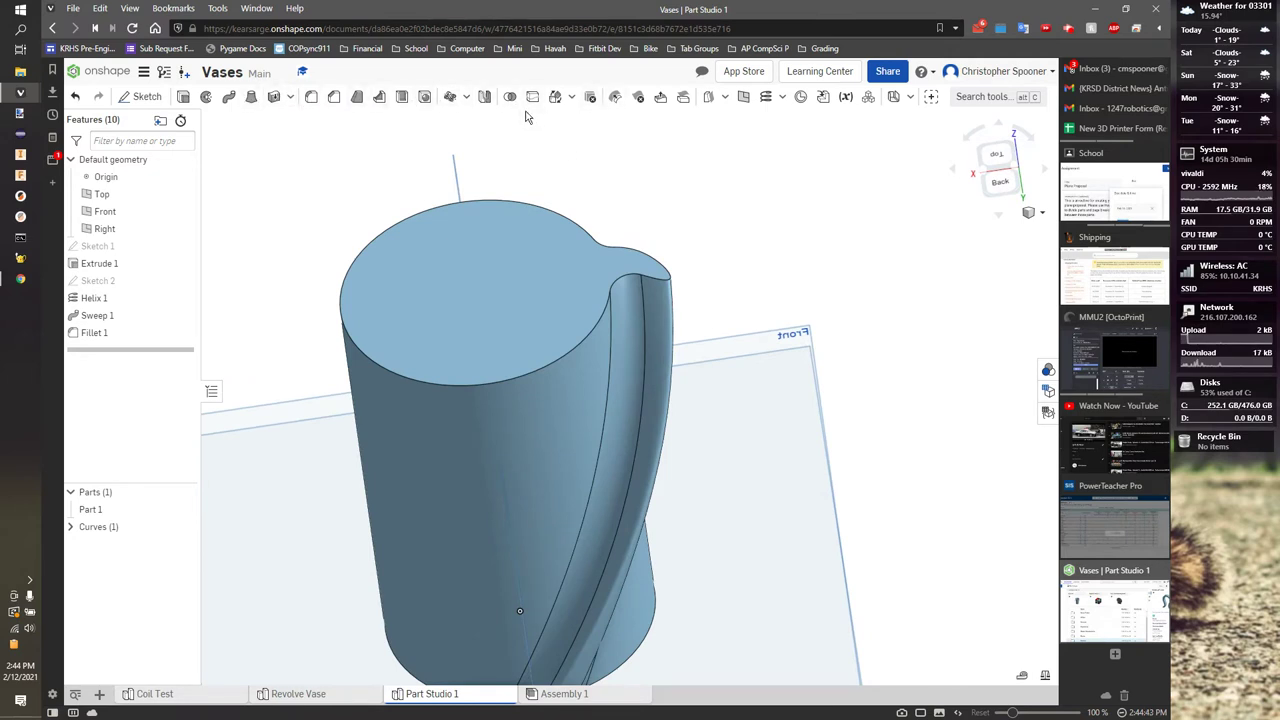
Start a circular feature pattern of Sketch 2, Helix 1, Sweep 1 and Fillet 1
{"action": "left_click", "coordinate": [466, 98]}
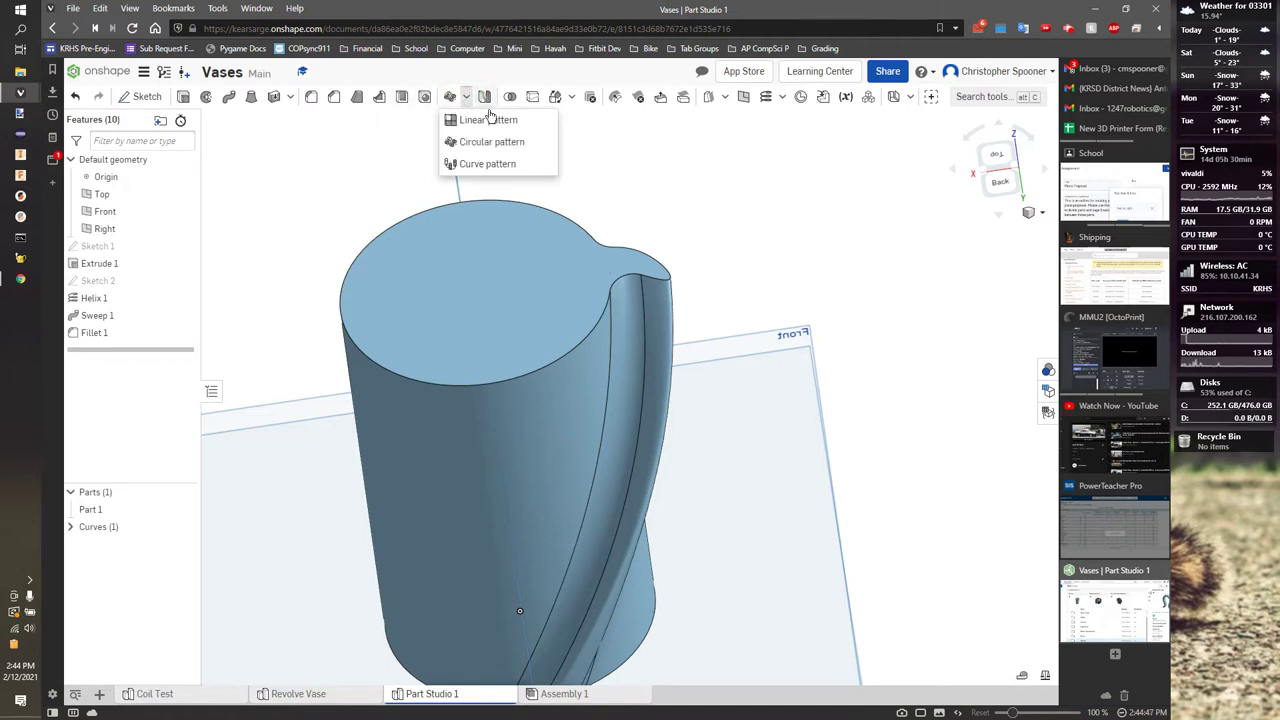
{"action": "left_click", "coordinate": [482, 120]}
{"action": "left_click", "coordinate": [470, 100]}
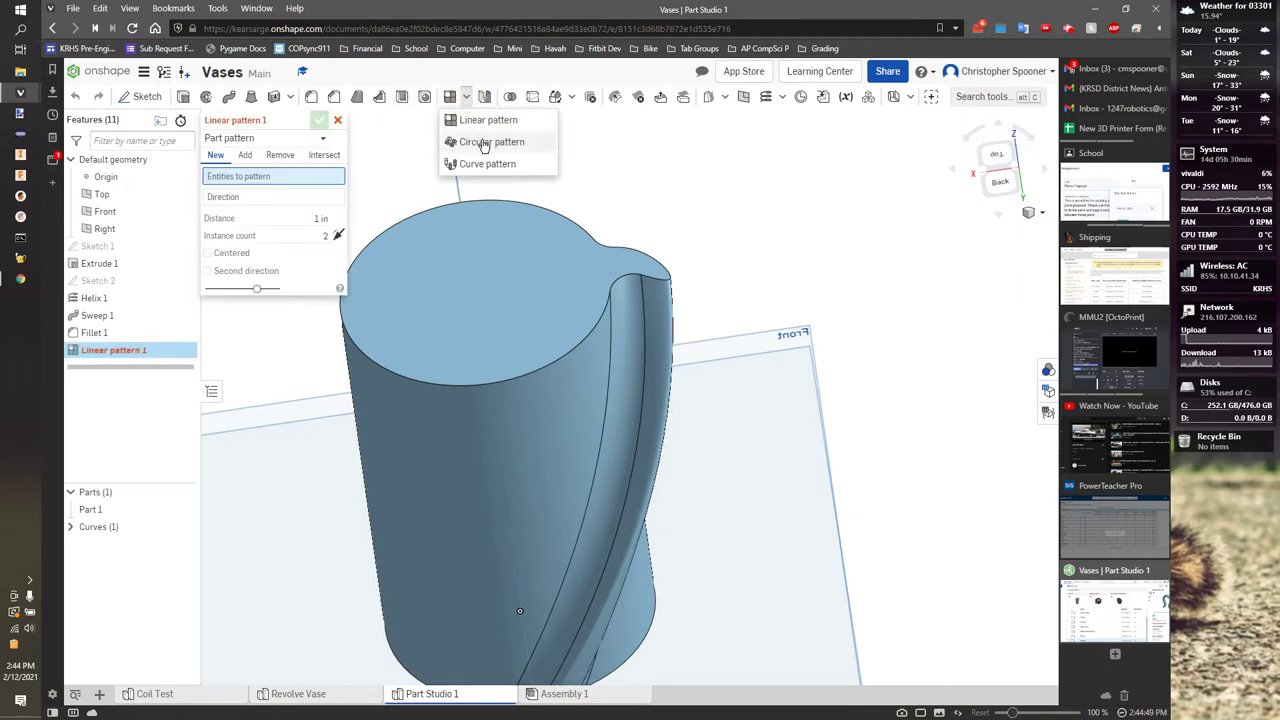
{"action": "left_click", "coordinate": [482, 141]}
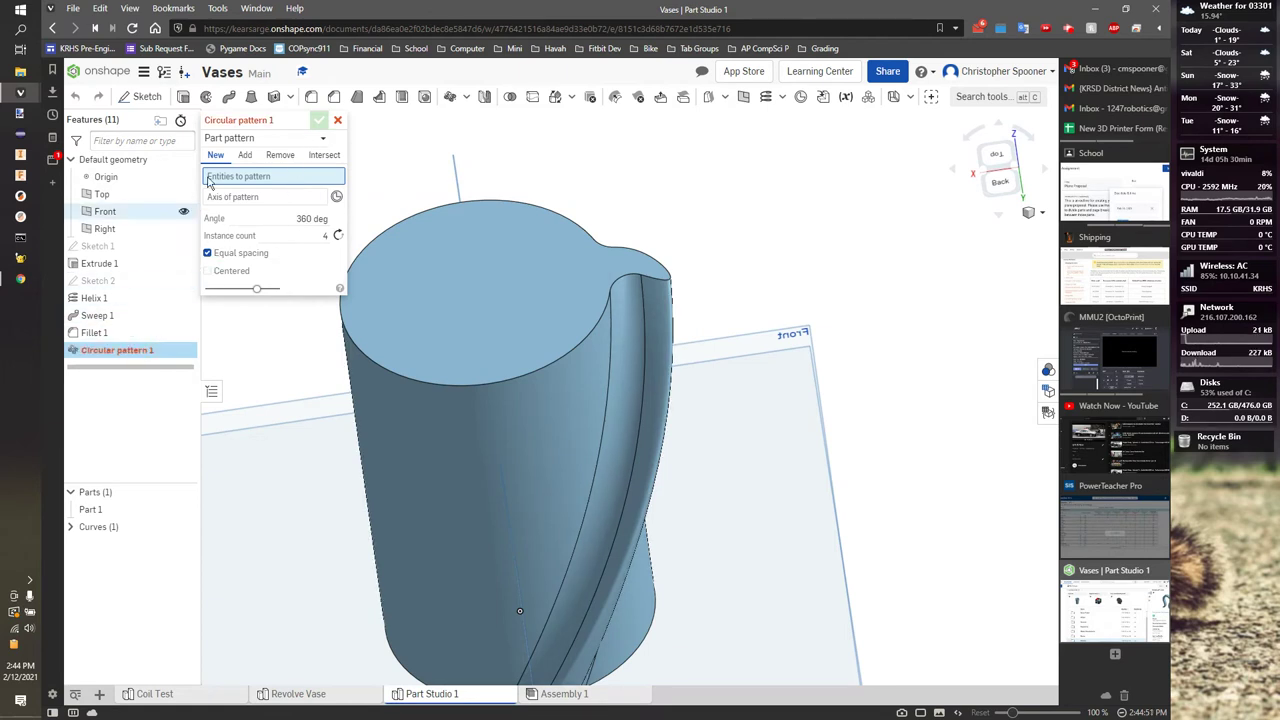
{"action": "left_click", "coordinate": [255, 141]}
{"action": "left_click", "coordinate": [245, 175]}
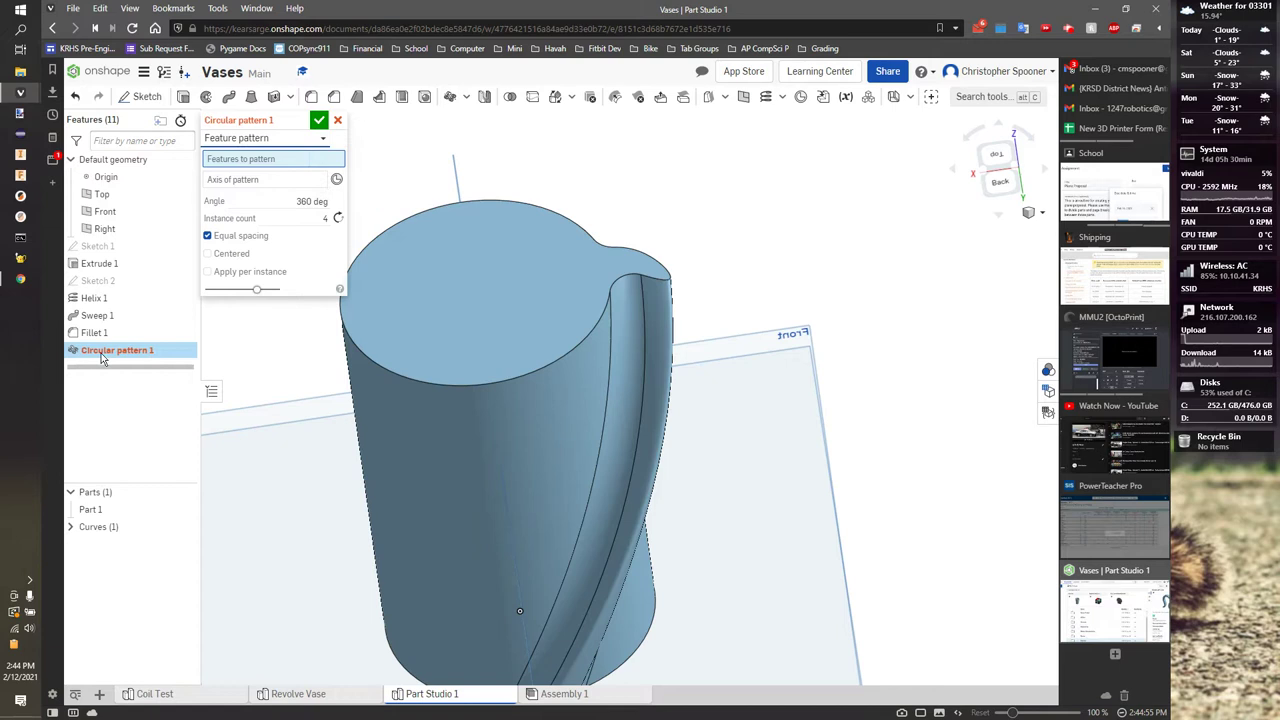
{"action": "left_click", "coordinate": [100, 282]}
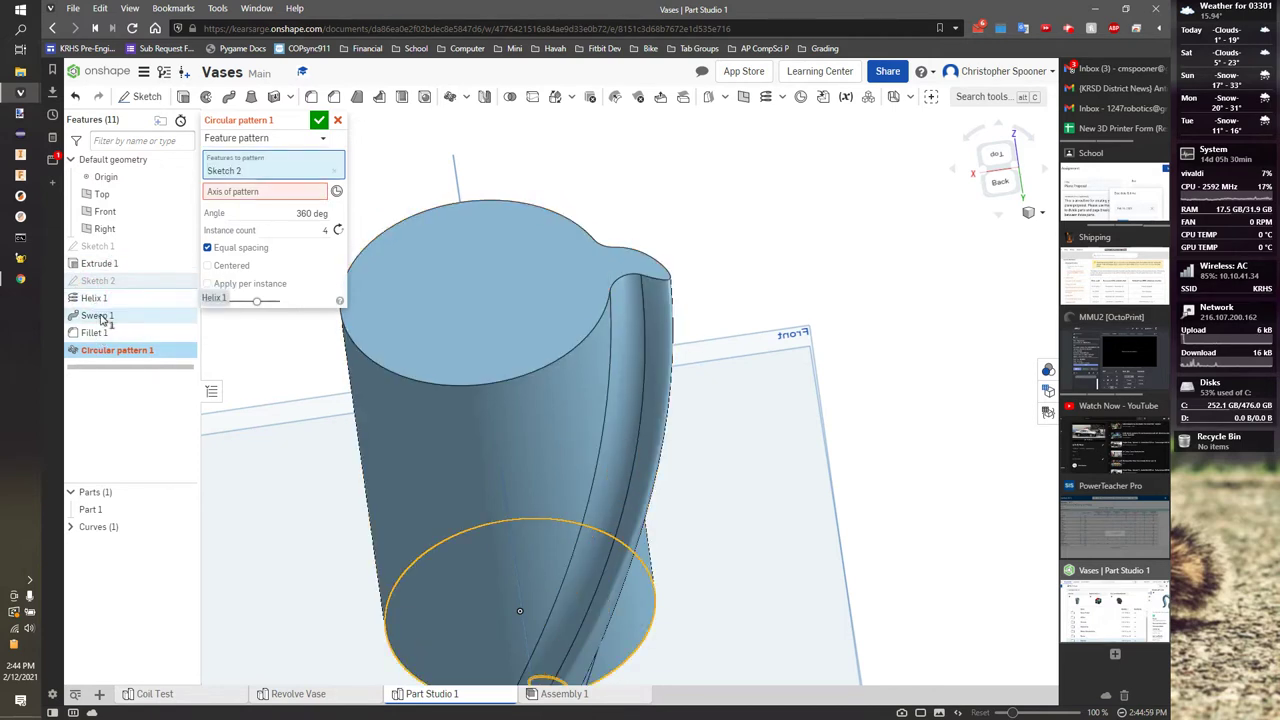
{"action": "left_click", "coordinate": [96, 298]}
{"action": "left_click", "coordinate": [100, 316]}
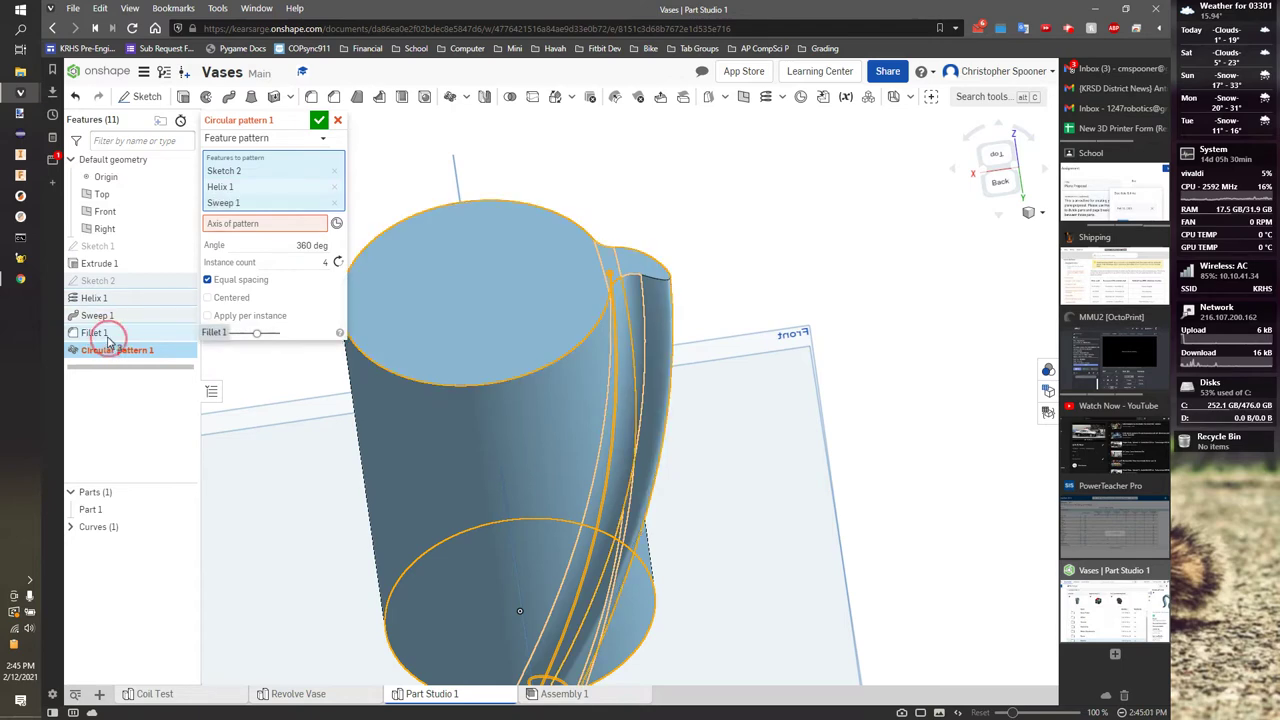
{"action": "left_click", "coordinate": [106, 337]}
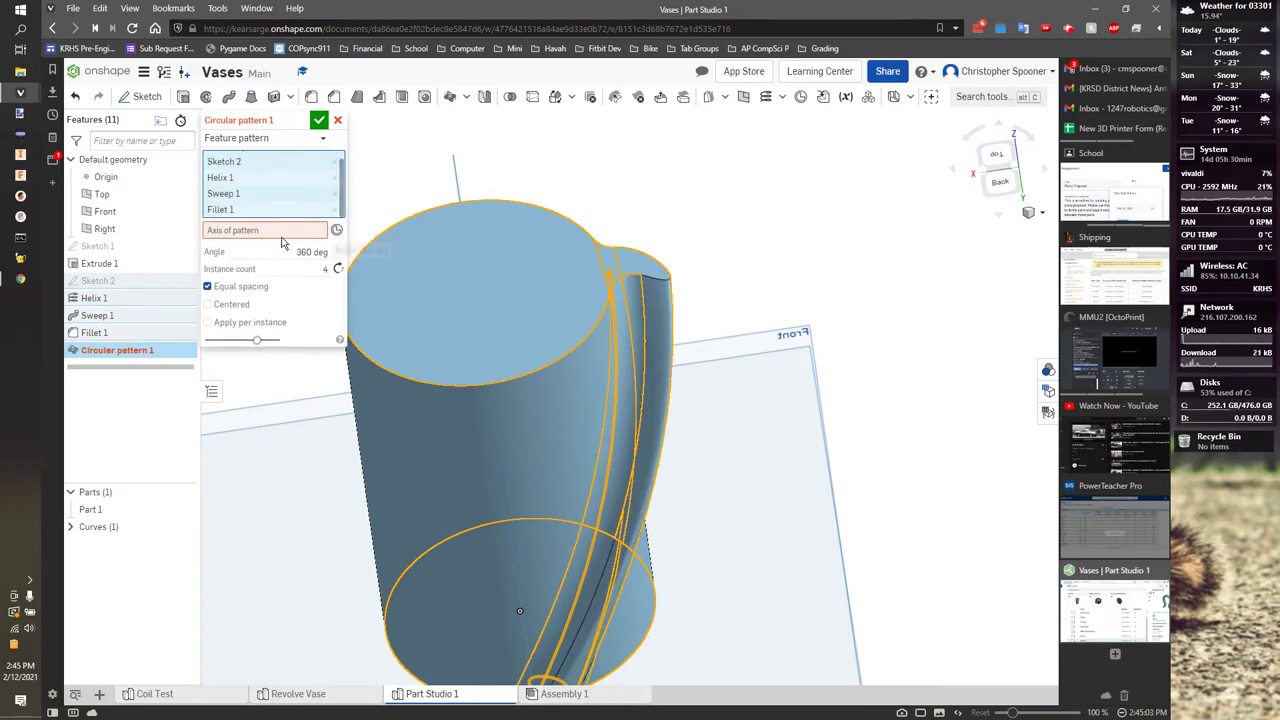
Use the cylinder face as the pattern axis, apply per instance, and set 9 instances
{"action": "left_click", "coordinate": [510, 368]}
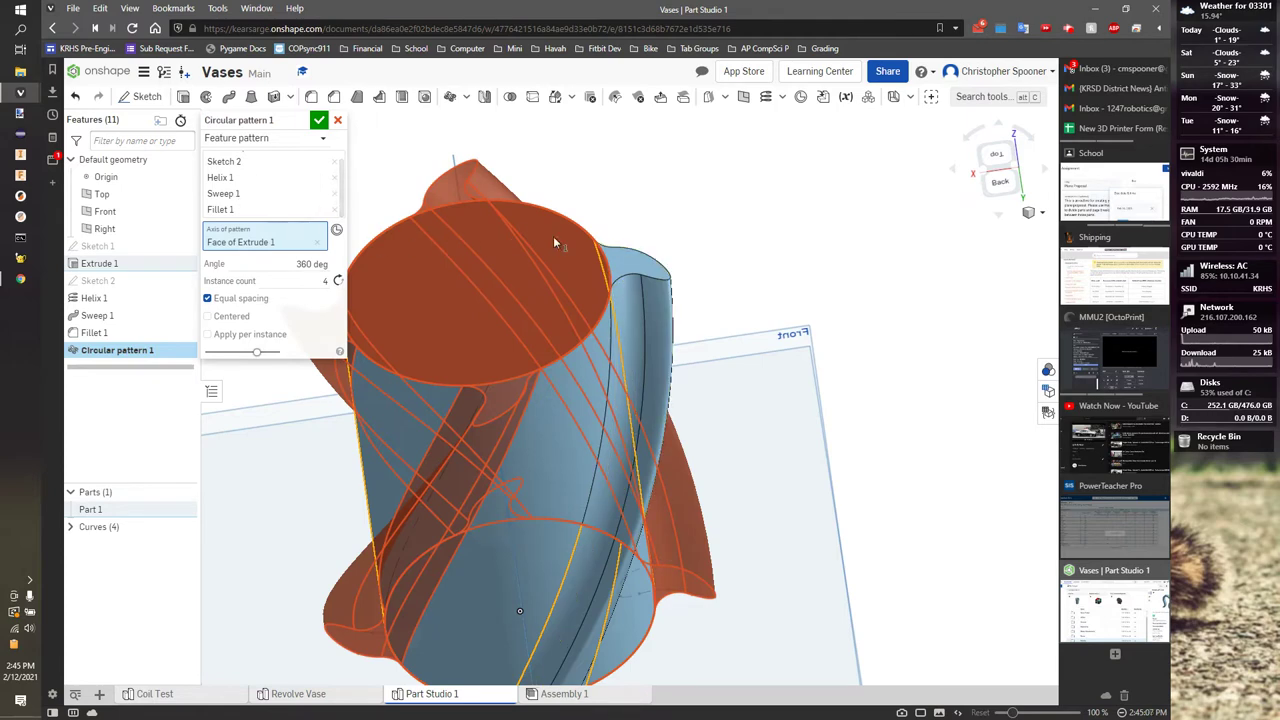
{"action": "middle_click_drag", "start_coordinate": [555, 242], "coordinate": [714, 200]}
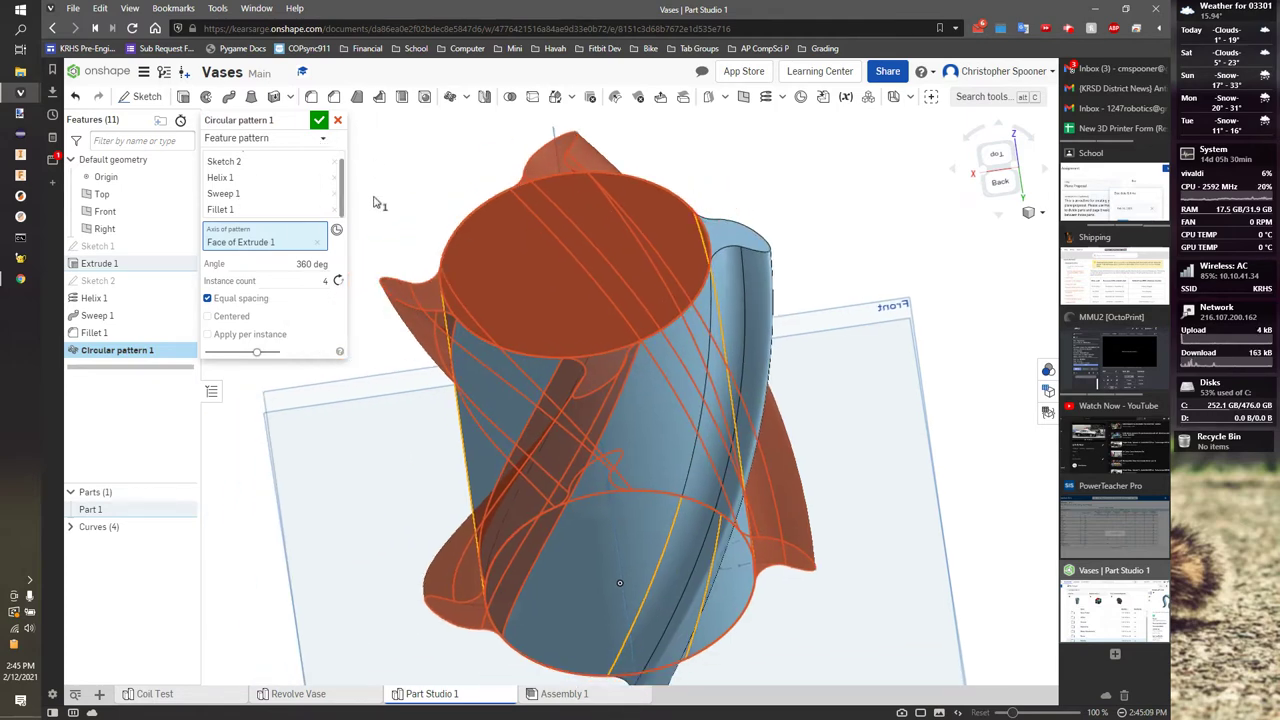
{"action": "right_click_drag", "start_coordinate": [425, 193], "coordinate": [459, 193]}
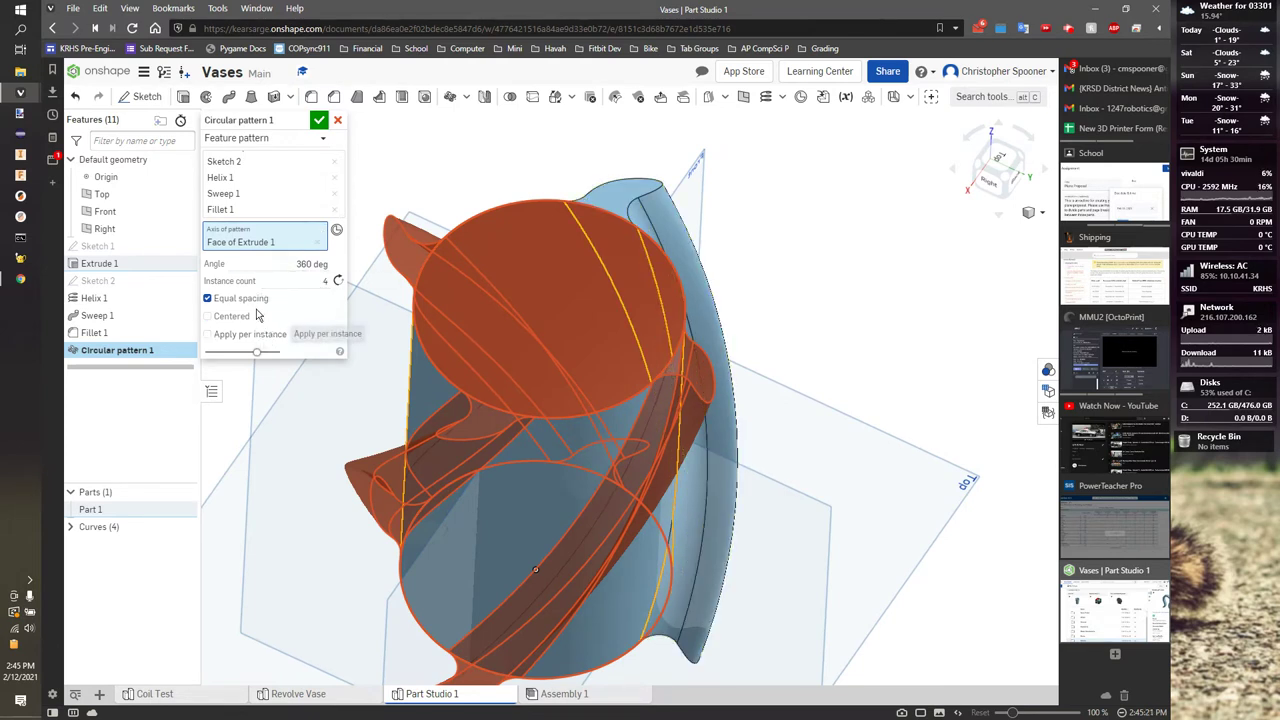
{"action": "left_click", "coordinate": [241, 335]}
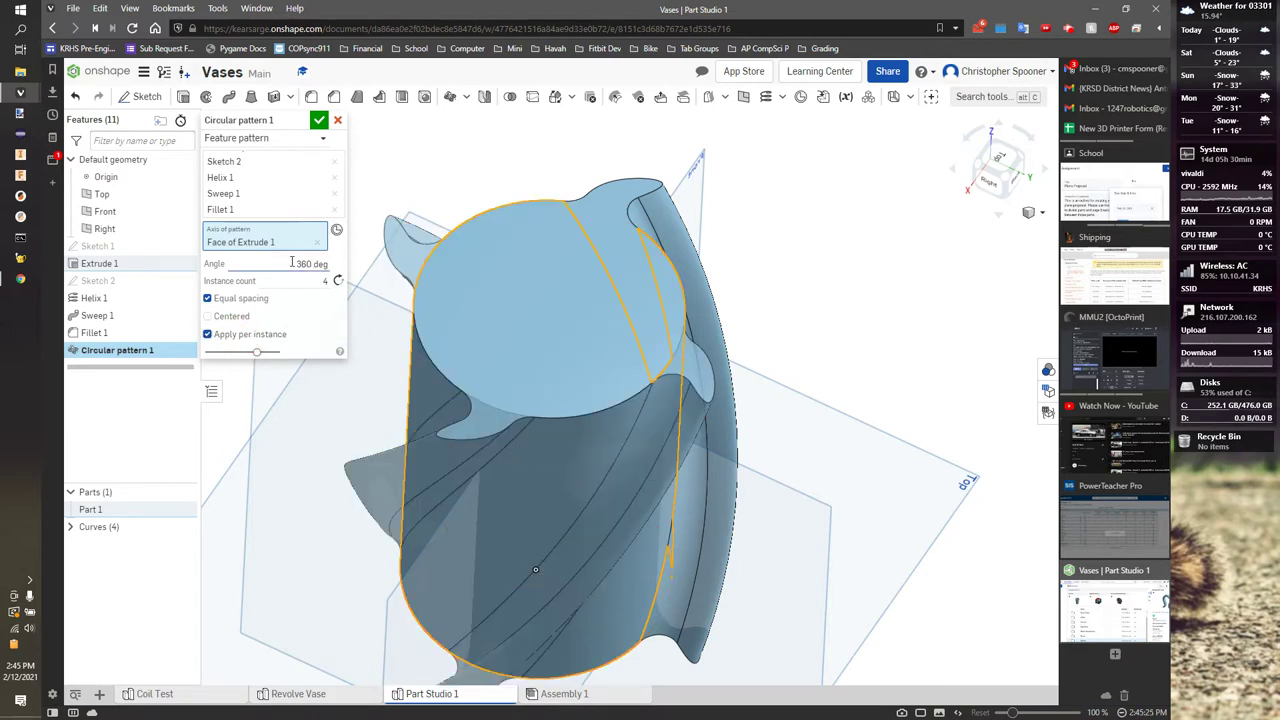
{"action": "double_click", "coordinate": [320, 281]}
{"action": "type", "text": "8"}
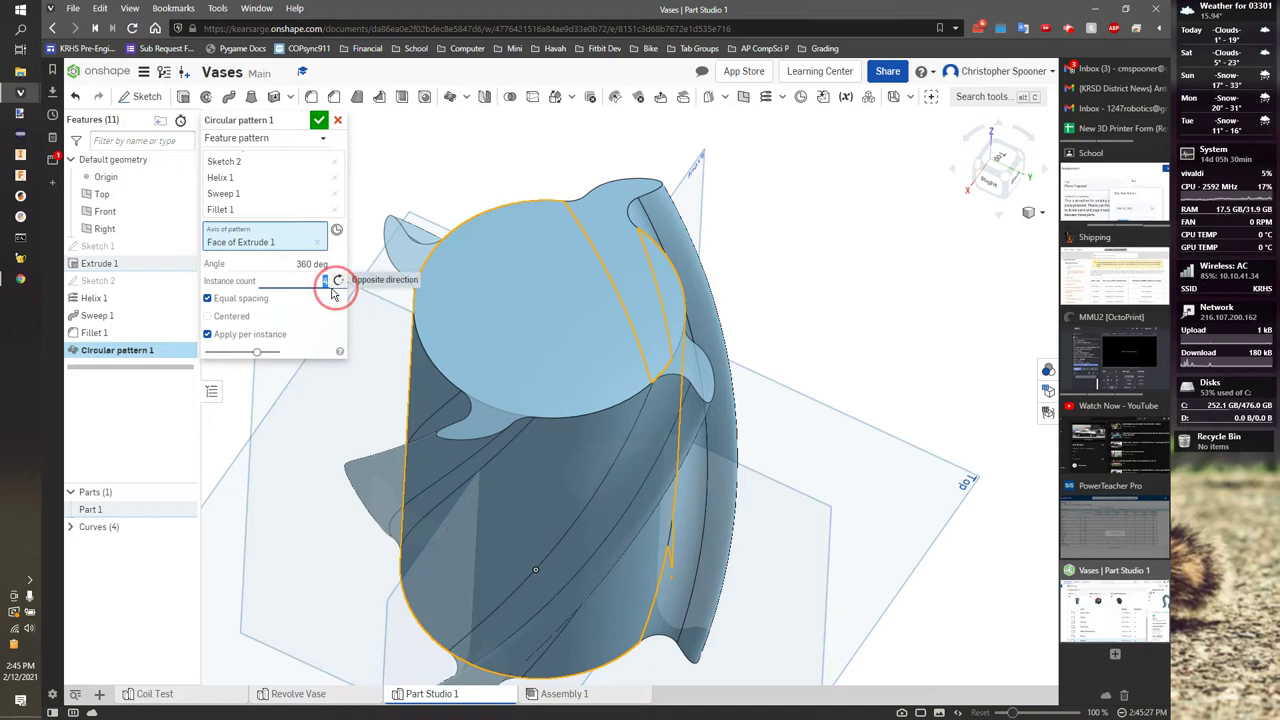
{"action": "left_click", "coordinate": [408, 245]}
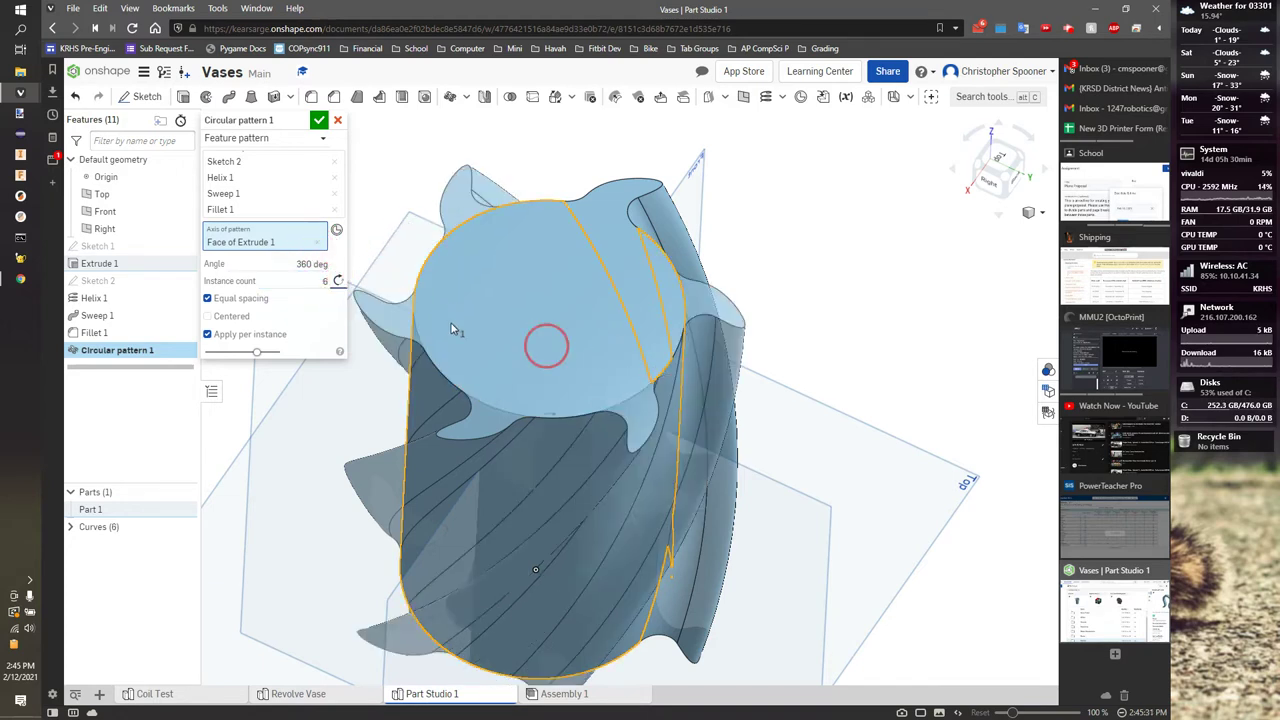
{"action": "type", "text": "9"}
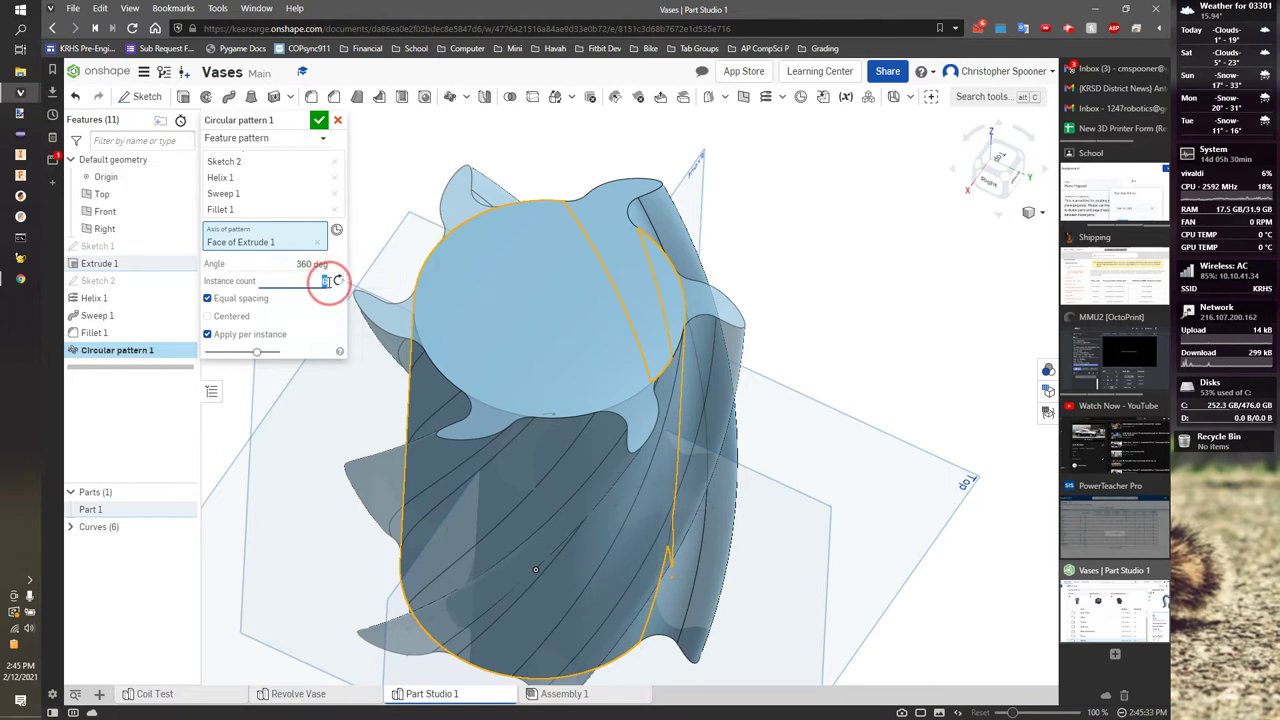
{"action": "left_click", "coordinate": [493, 280]}
{"action": "left_click", "coordinate": [811, 393]}
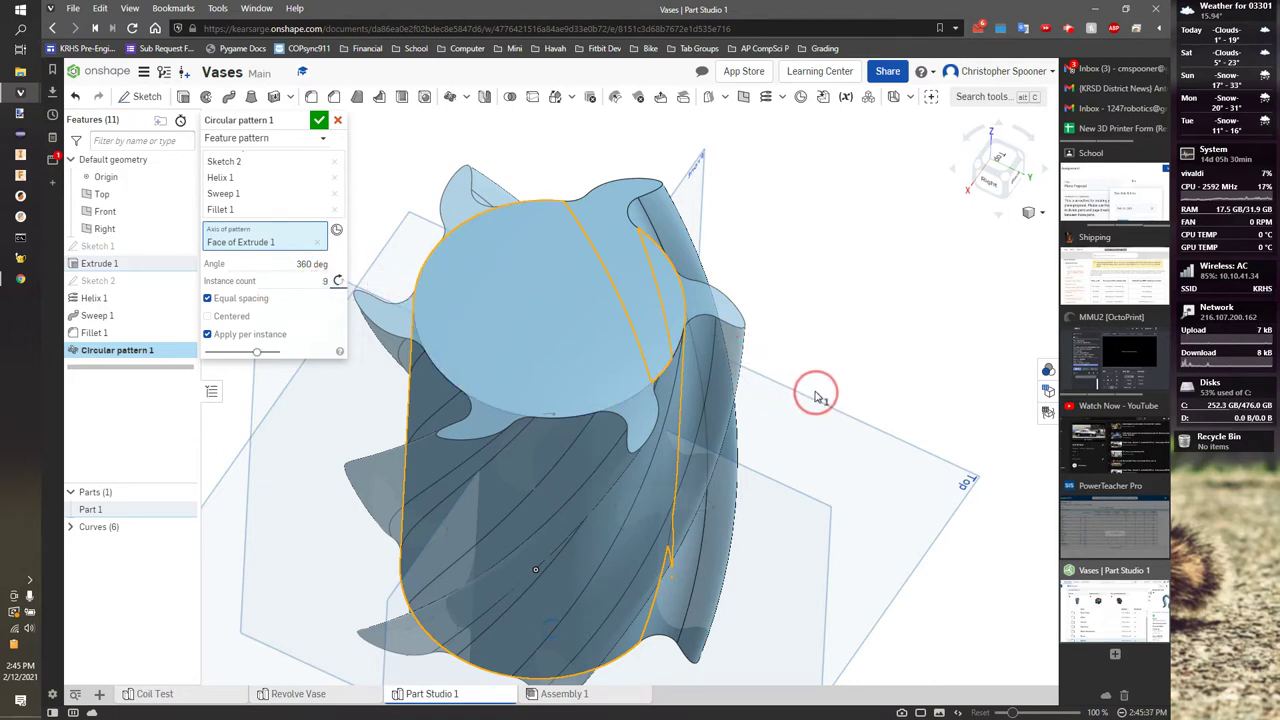
{"action": "mouse_move", "coordinate": [829, 402]}
{"action": "right_mouse_down"}
{"action": "mouse_move", "coordinate": [841, 412]}
{"action": "mouse_move", "coordinate": [828, 405]}
{"action": "right_mouse_up"}
Accept the circular pattern and orbit until the star-shaped end faces the viewer
{"action": "left_click", "coordinate": [319, 122]}
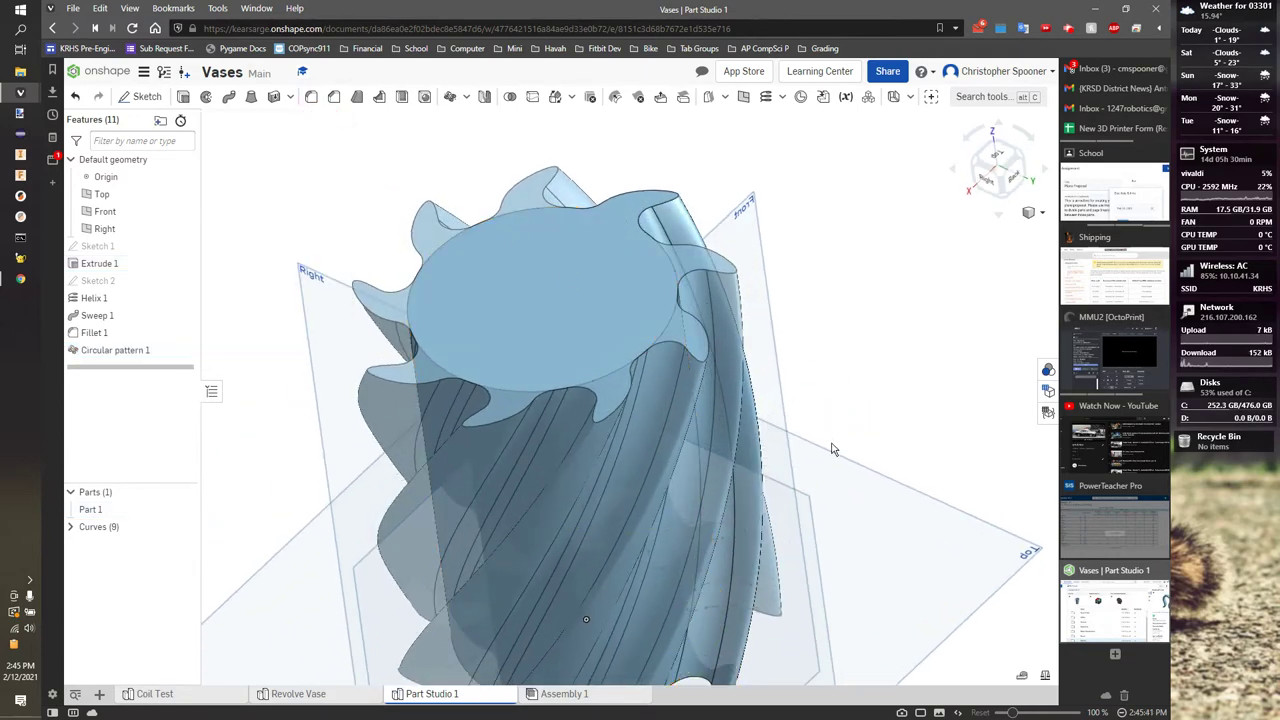
{"action": "scroll", "coordinate": [828, 455], "scroll_direction": "down", "scroll_amount": 3}
{"action": "right_click_drag", "start_coordinate": [817, 460], "coordinate": [557, 450]}
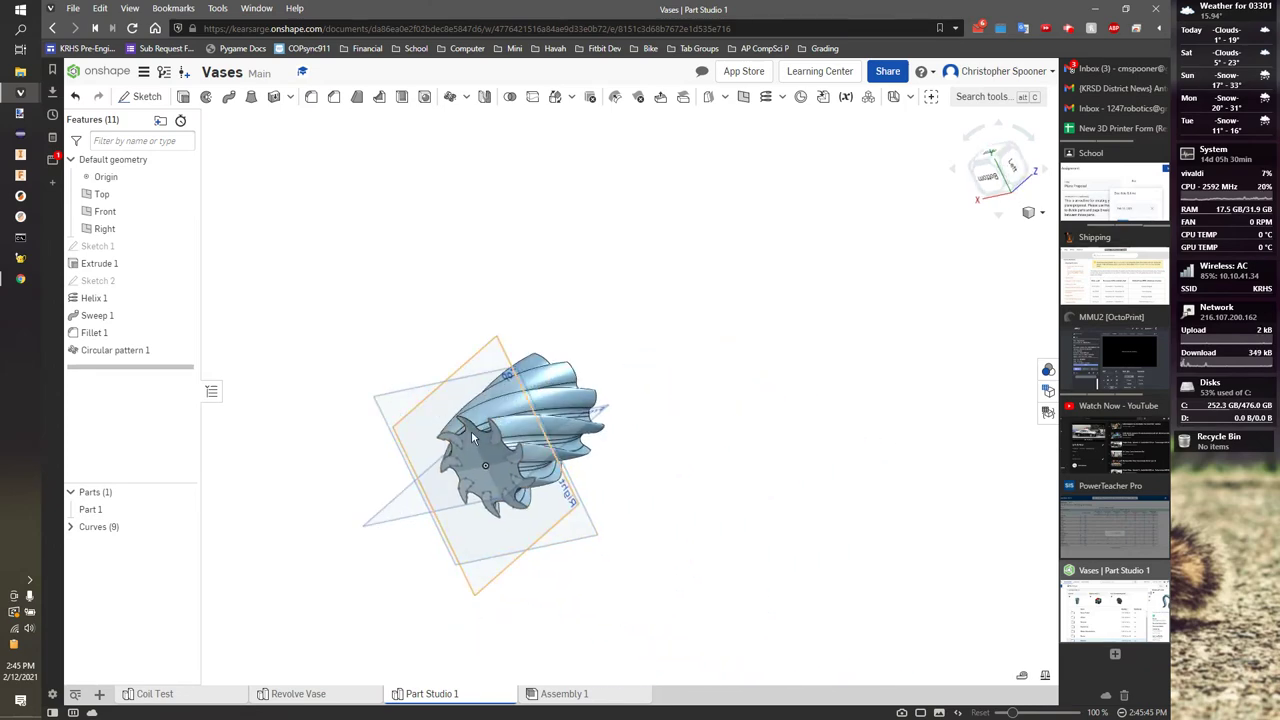
{"action": "scroll", "coordinate": [470, 434], "scroll_direction": "up", "scroll_amount": 3}
{"action": "right_click_drag", "start_coordinate": [397, 408], "coordinate": [450, 401]}
{"action": "scroll", "coordinate": [480, 400], "scroll_direction": "down", "scroll_amount": 3}
{"action": "scroll", "coordinate": [507, 400], "scroll_direction": "up", "scroll_amount": 5}
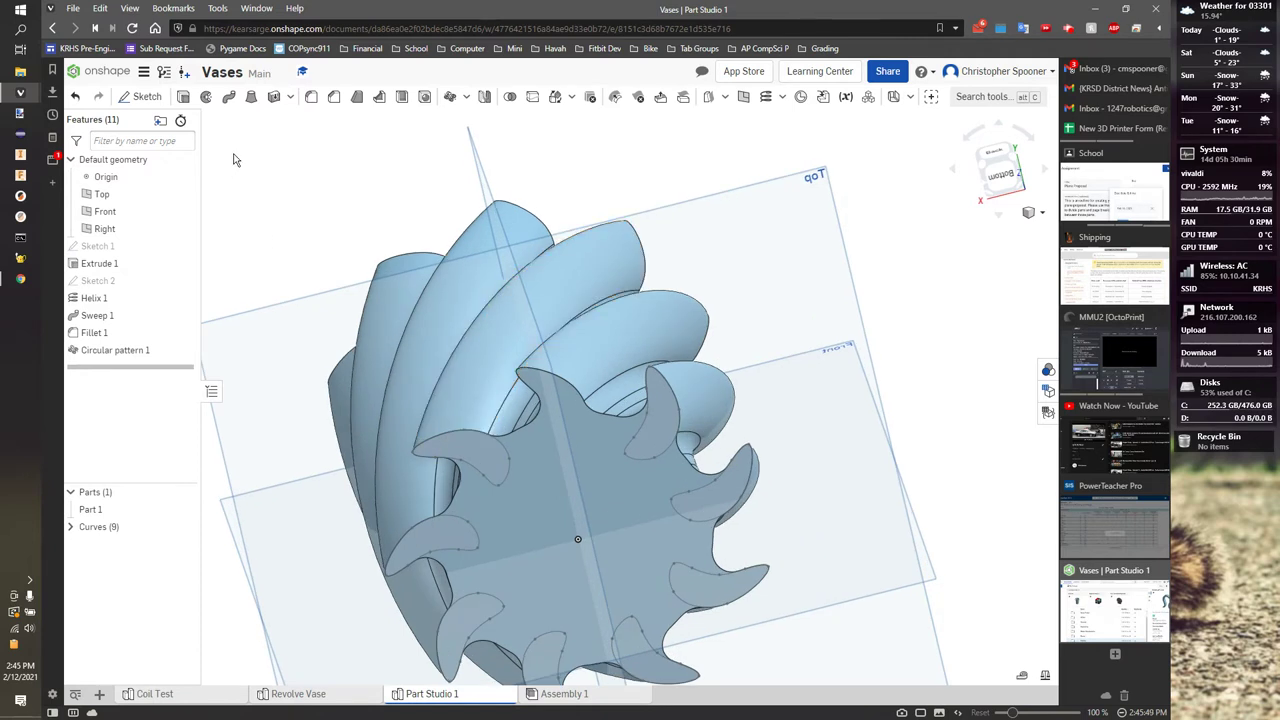
Fillet the vase's scalloped end face with a 0.1 in radius
{"action": "left_click", "coordinate": [313, 99]}
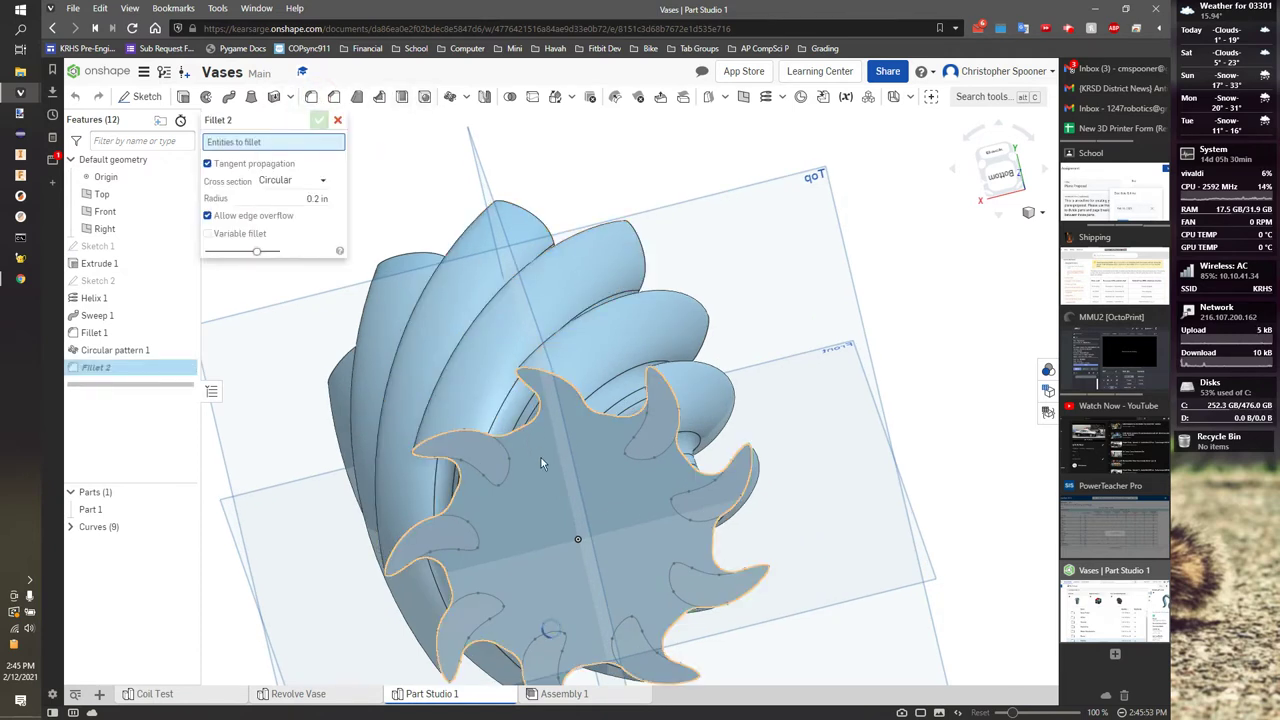
{"action": "left_click", "coordinate": [541, 459]}
{"action": "right_click_drag", "start_coordinate": [783, 280], "coordinate": [680, 277]}
{"action": "left_click", "coordinate": [595, 520]}
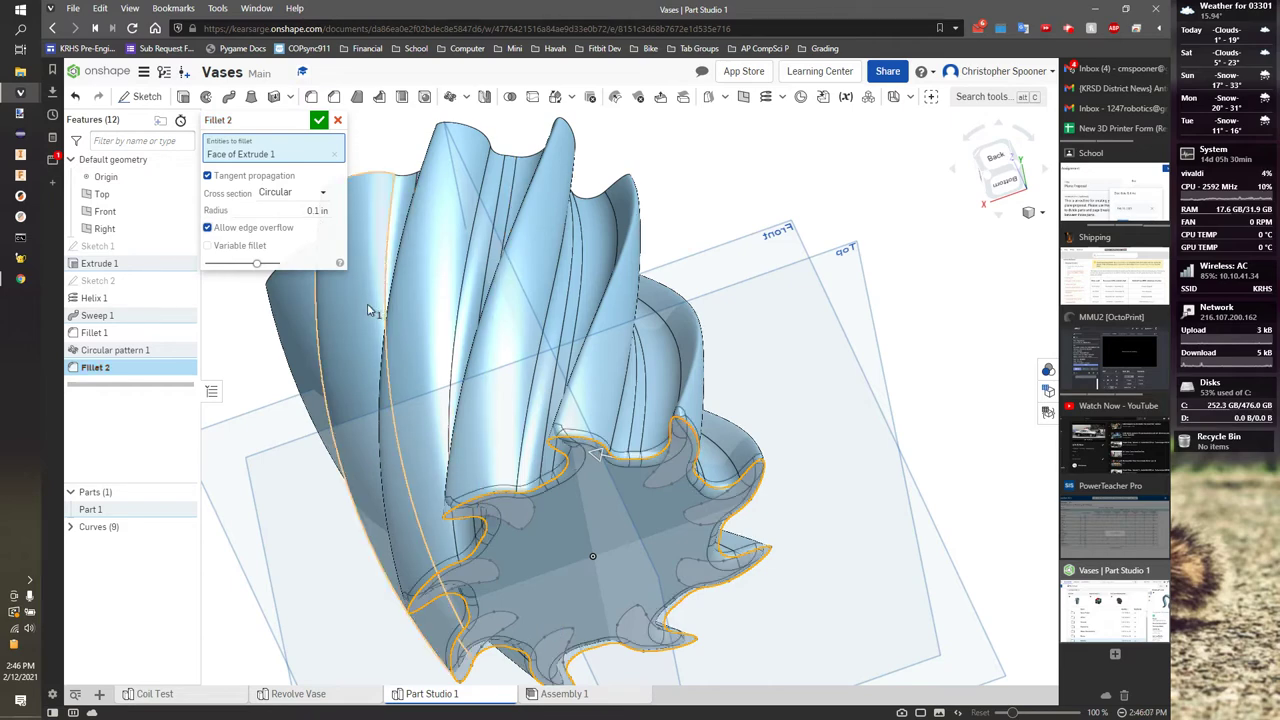
{"action": "left_click", "coordinate": [317, 122]}
{"action": "right_click_drag", "start_coordinate": [789, 209], "coordinate": [768, 428]}
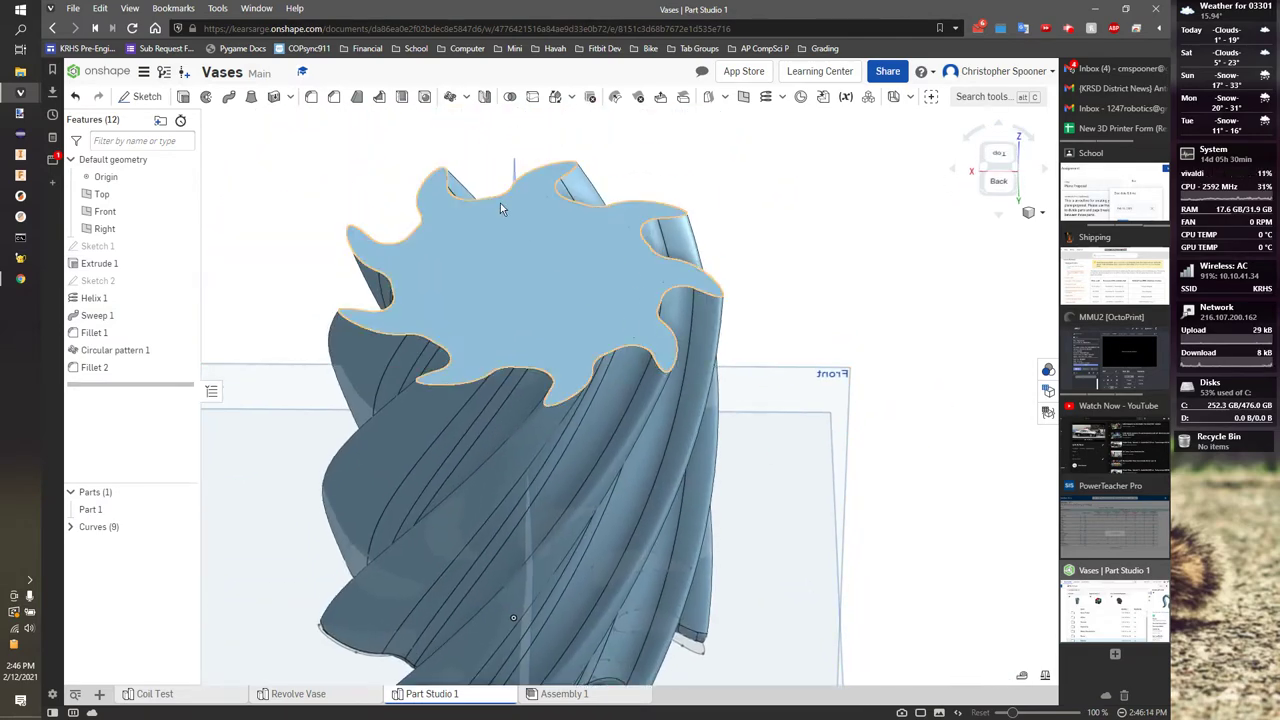
Shell the vase with the scalloped top face as the opening and 0.05 in thickness
{"action": "left_click", "coordinate": [401, 96]}
{"action": "left_click", "coordinate": [542, 299]}
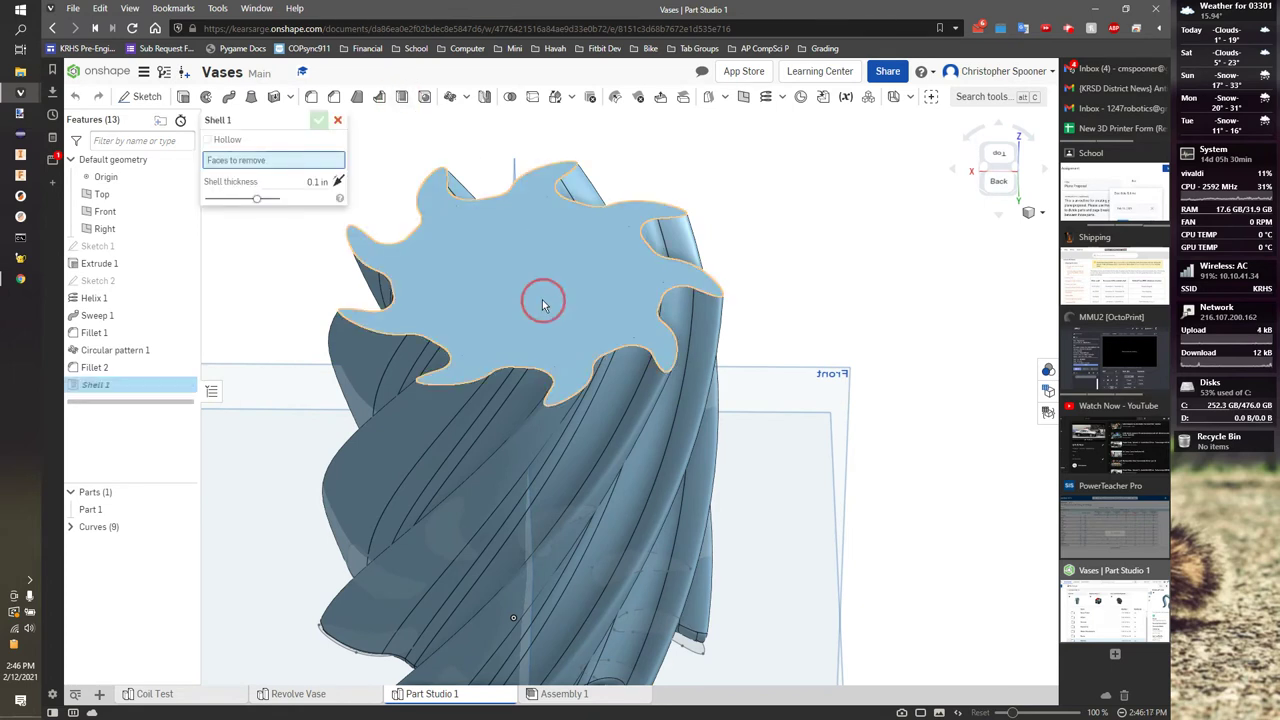
{"action": "left_click", "coordinate": [316, 182]}
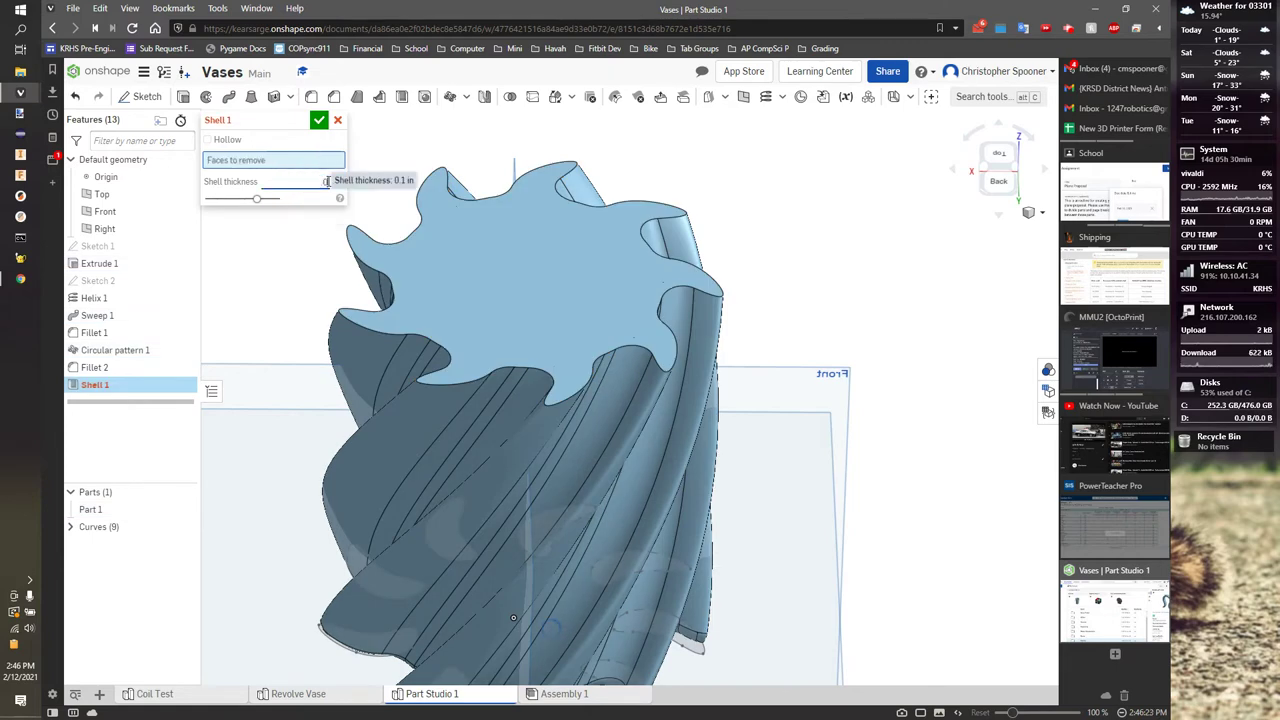
{"action": "type", "text": ".05"}
{"action": "key", "text": "Return"}
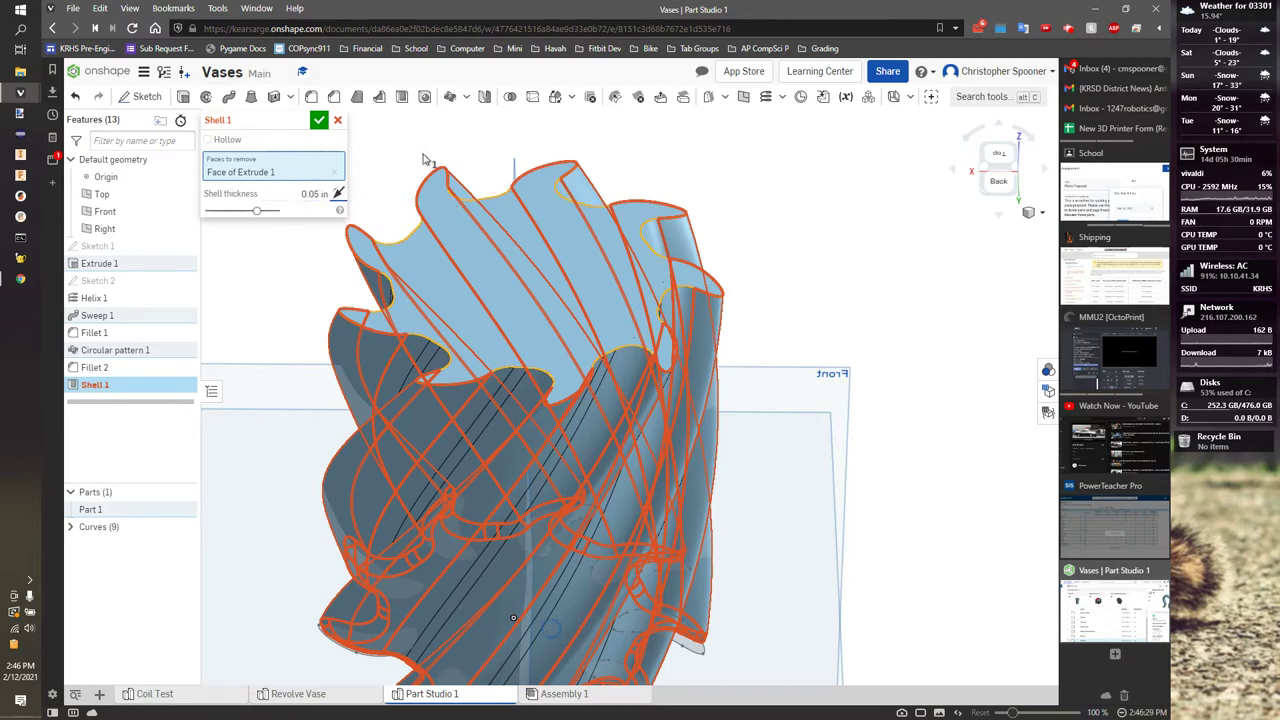
{"action": "mouse_move", "coordinate": [745, 208]}
{"action": "right_mouse_down"}
{"action": "mouse_move", "coordinate": [718, 222]}
{"action": "mouse_move", "coordinate": [758, 227]}
{"action": "mouse_move", "coordinate": [743, 186]}
{"action": "right_mouse_up"}
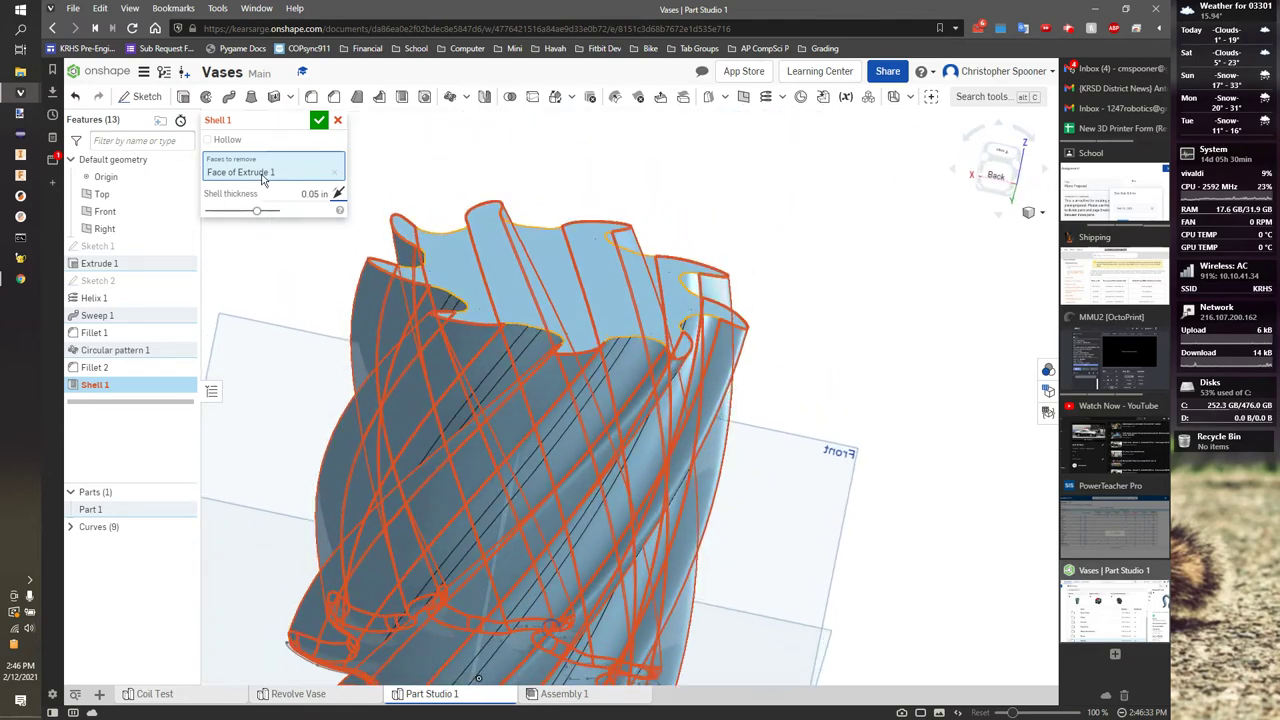
Change the shell thickness to 0.035, reselect the top face as opening, and accept
{"action": "left_click", "coordinate": [313, 195]}
{"action": "type", "text": "0.035"}
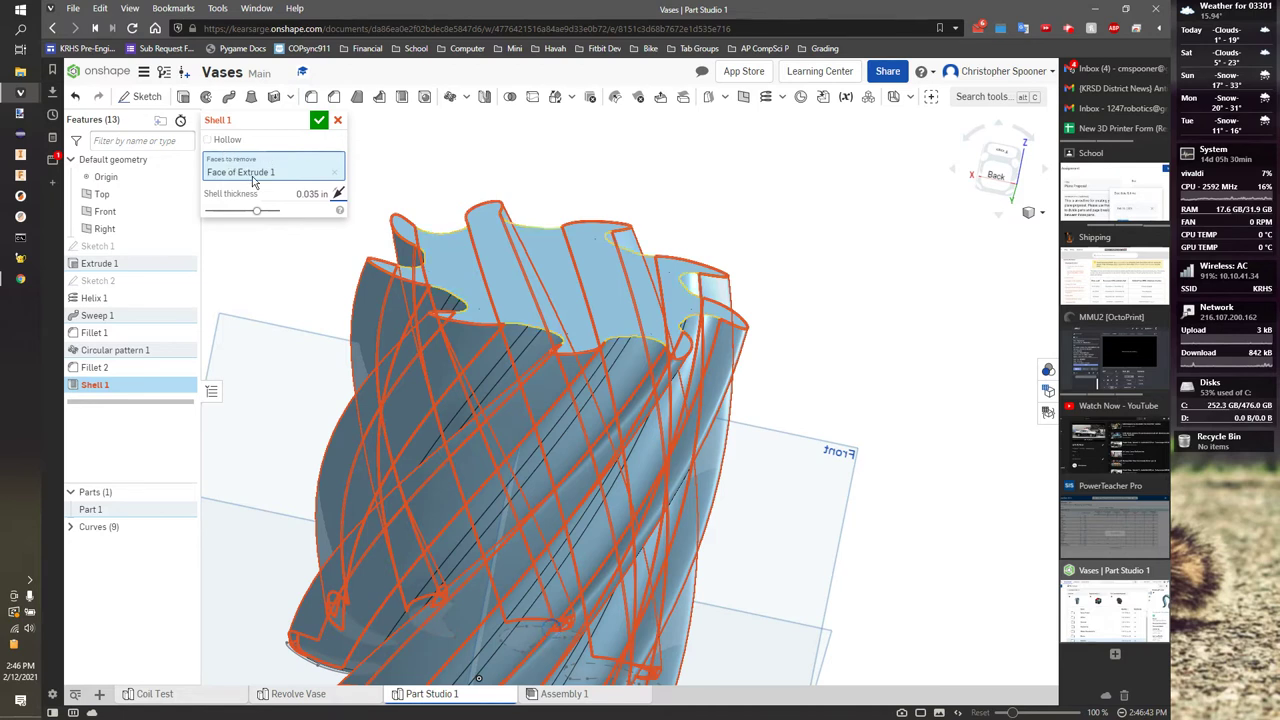
{"action": "left_click", "coordinate": [340, 172]}
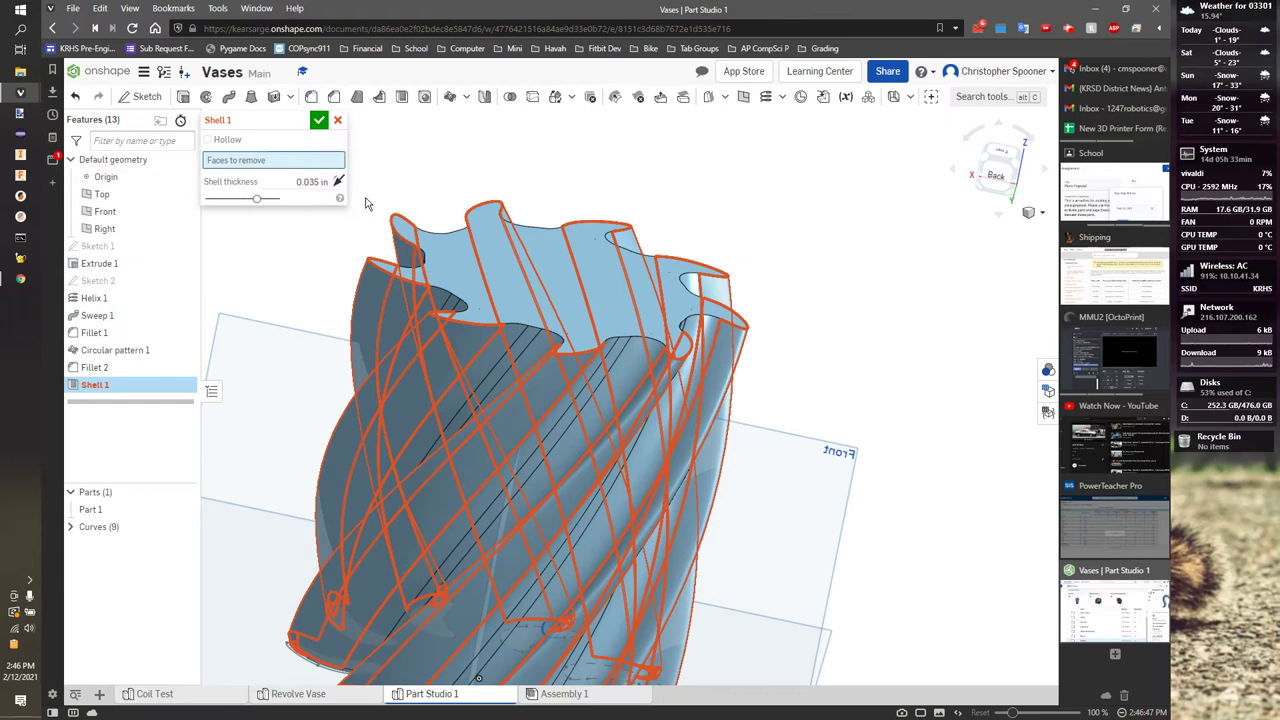
{"action": "left_click", "coordinate": [505, 270]}
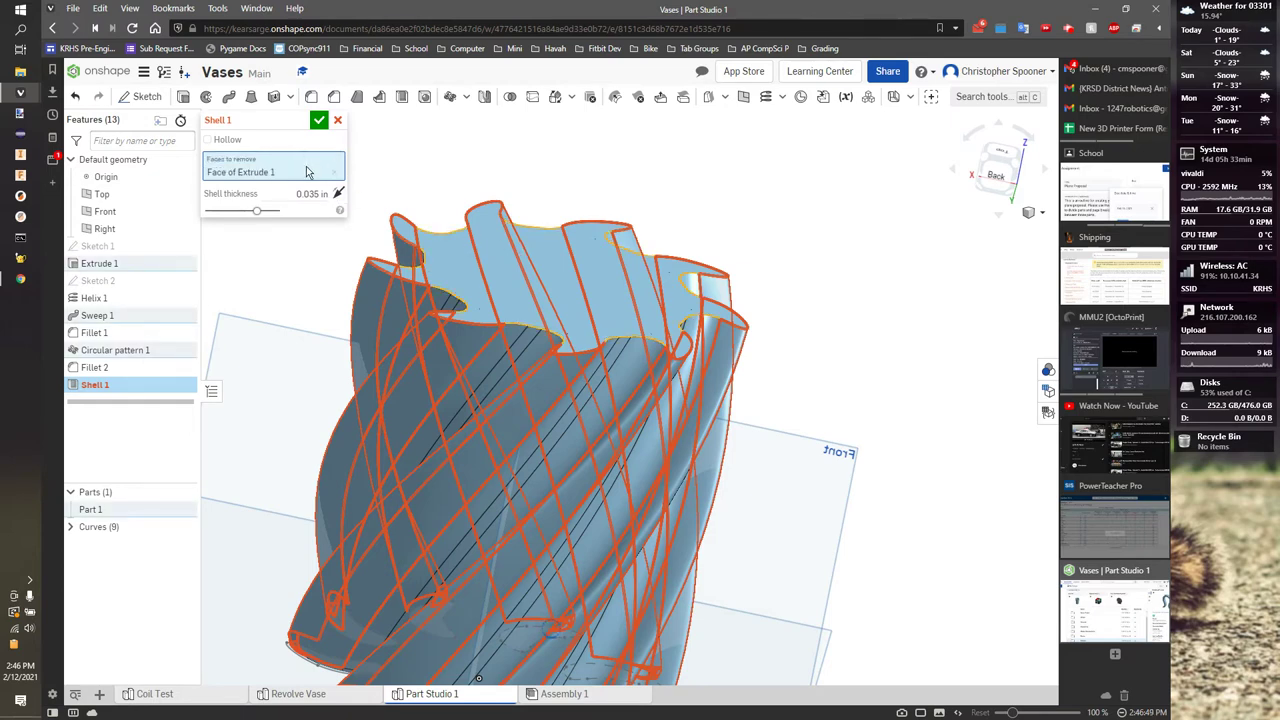
{"action": "left_click", "coordinate": [318, 121]}
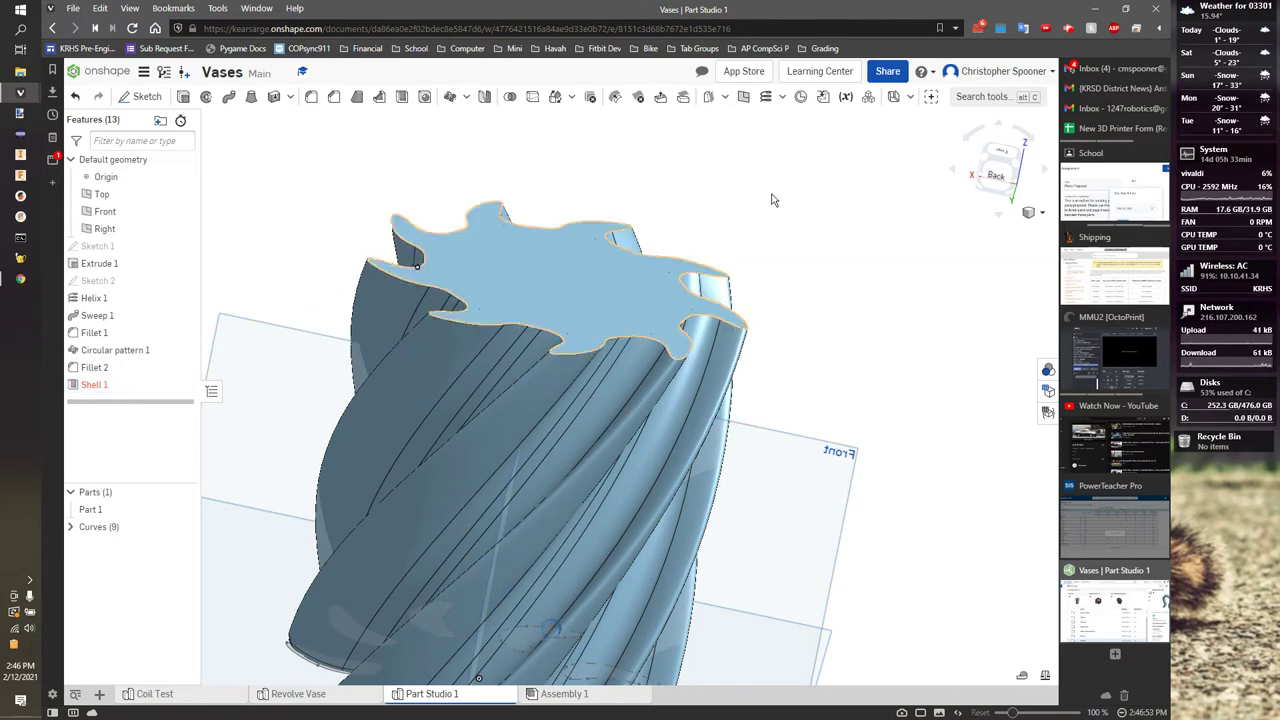
{"action": "right_click_drag", "start_coordinate": [771, 200], "coordinate": [250, 340]}
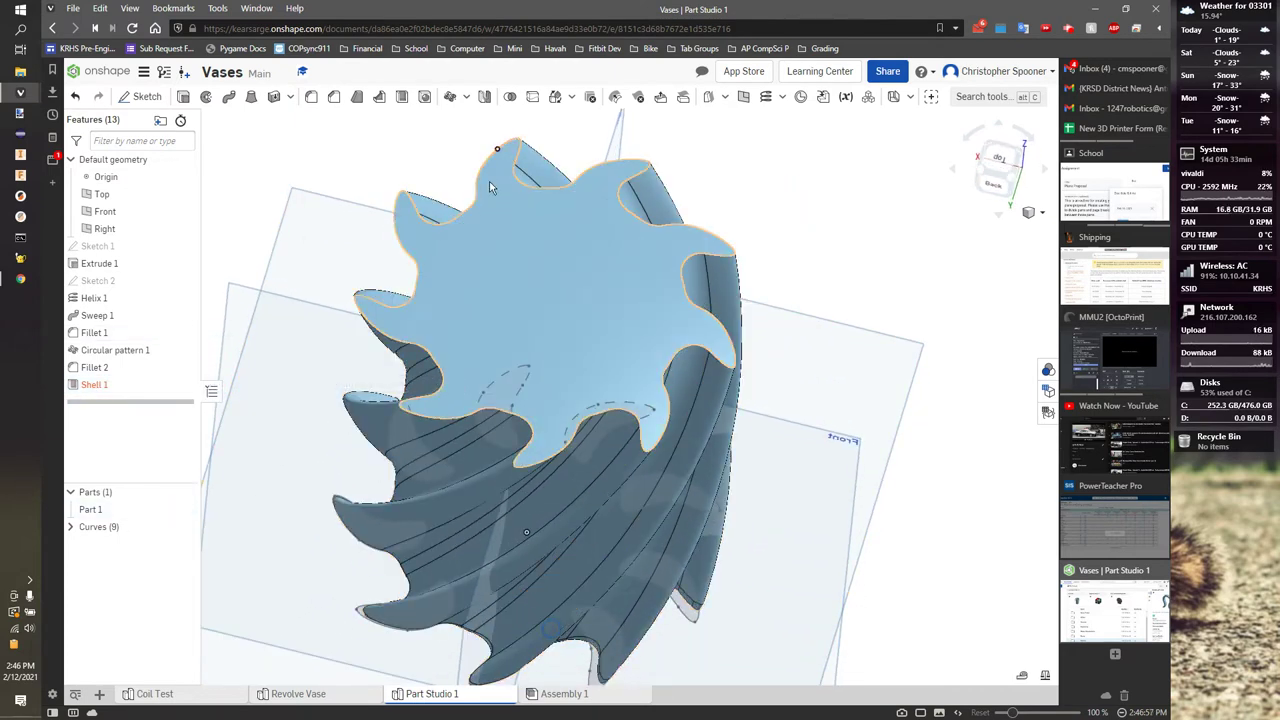
Re-edit Shell 1, pick the top face again, set 0.01 in thickness, and confirm
{"action": "double_click", "coordinate": [96, 386]}
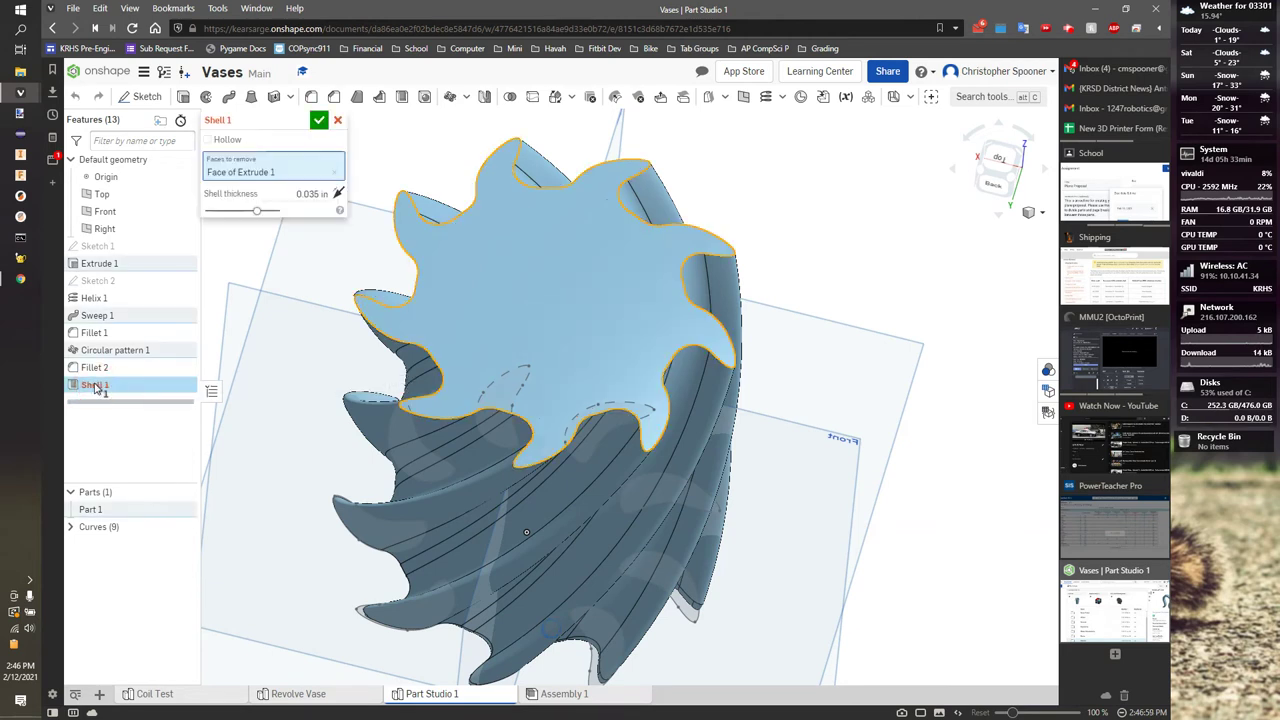
{"action": "left_click", "coordinate": [338, 121]}
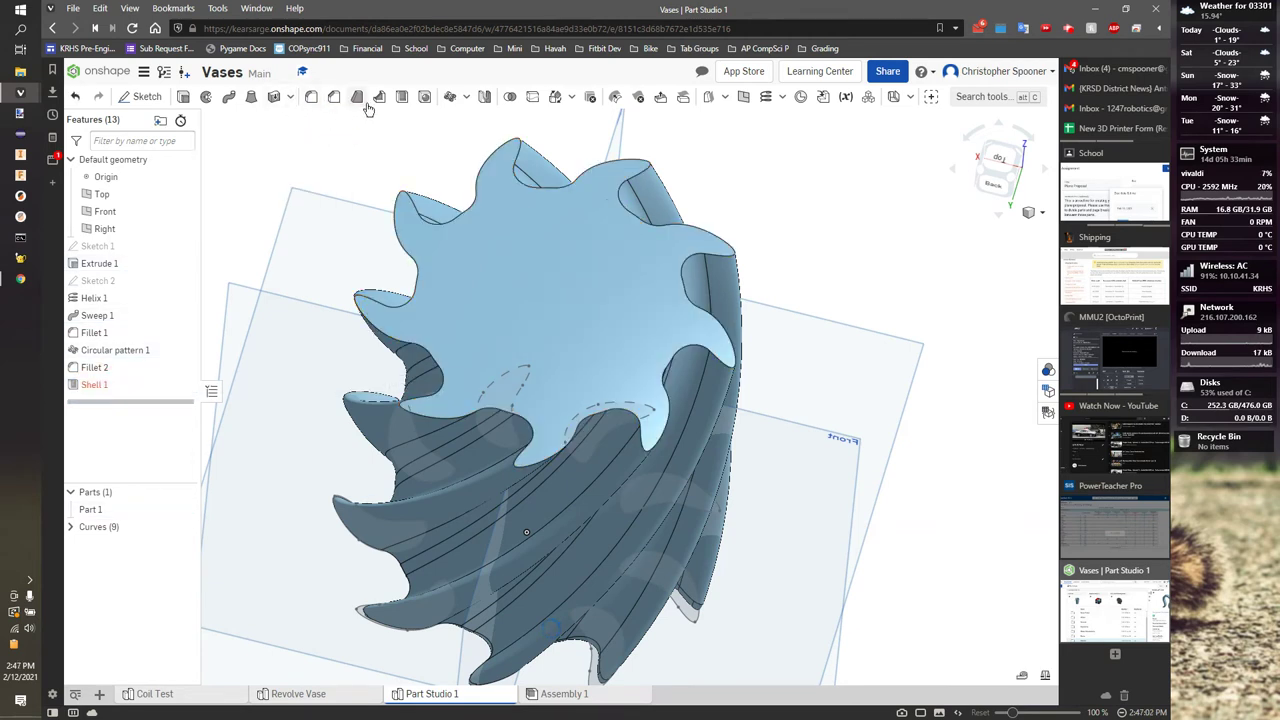
{"action": "left_click", "coordinate": [503, 336]}
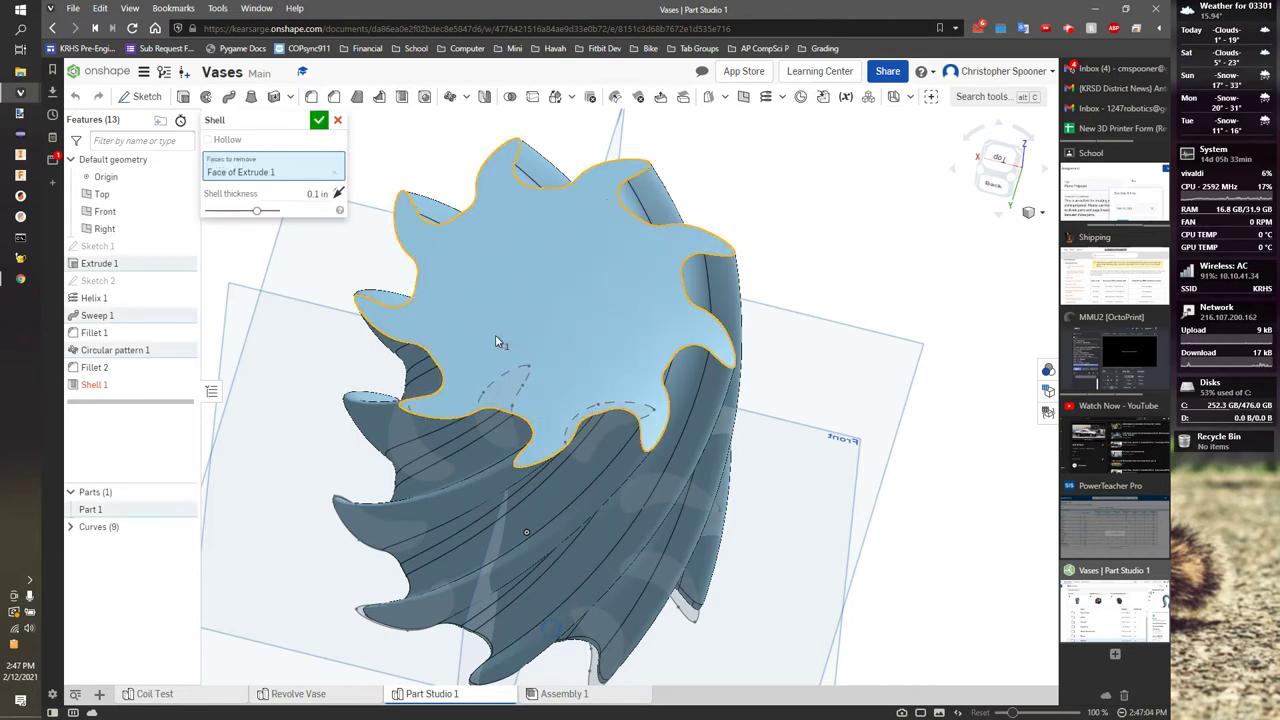
{"action": "left_click", "coordinate": [317, 193]}
{"action": "scroll", "coordinate": [449, 277], "scroll_direction": "up", "scroll_amount": 5}
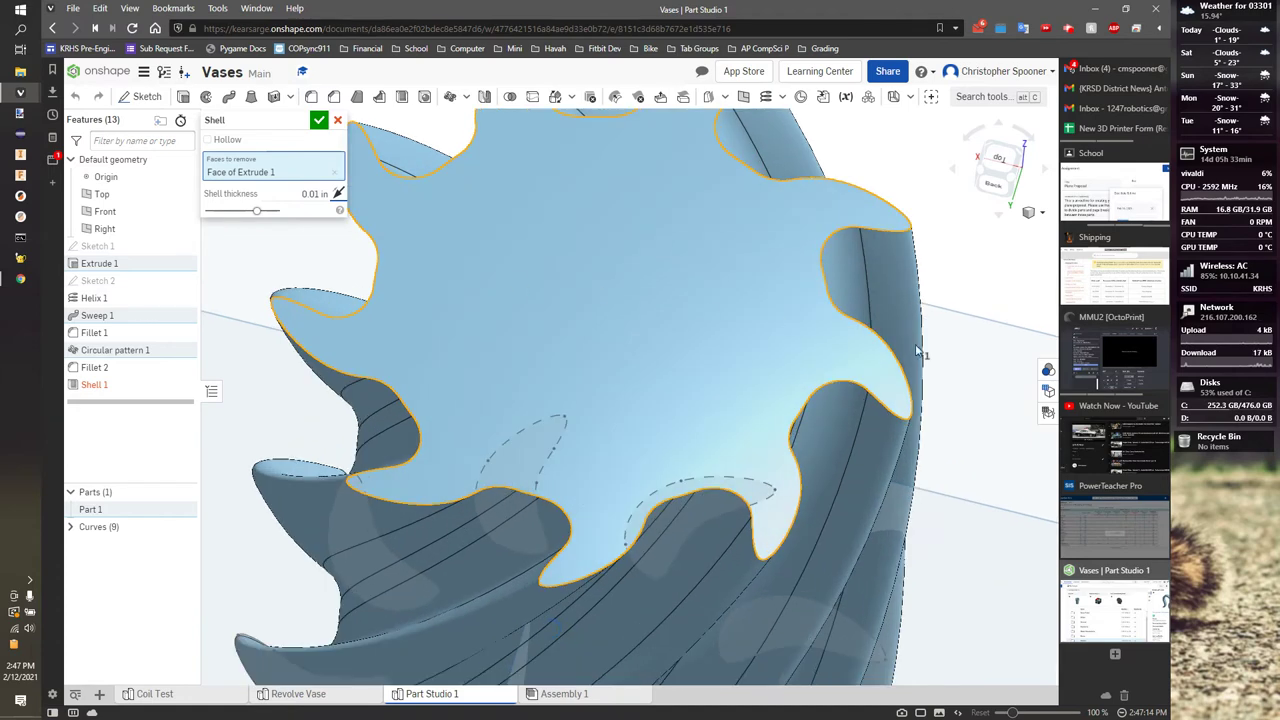
{"action": "left_click", "coordinate": [318, 122]}
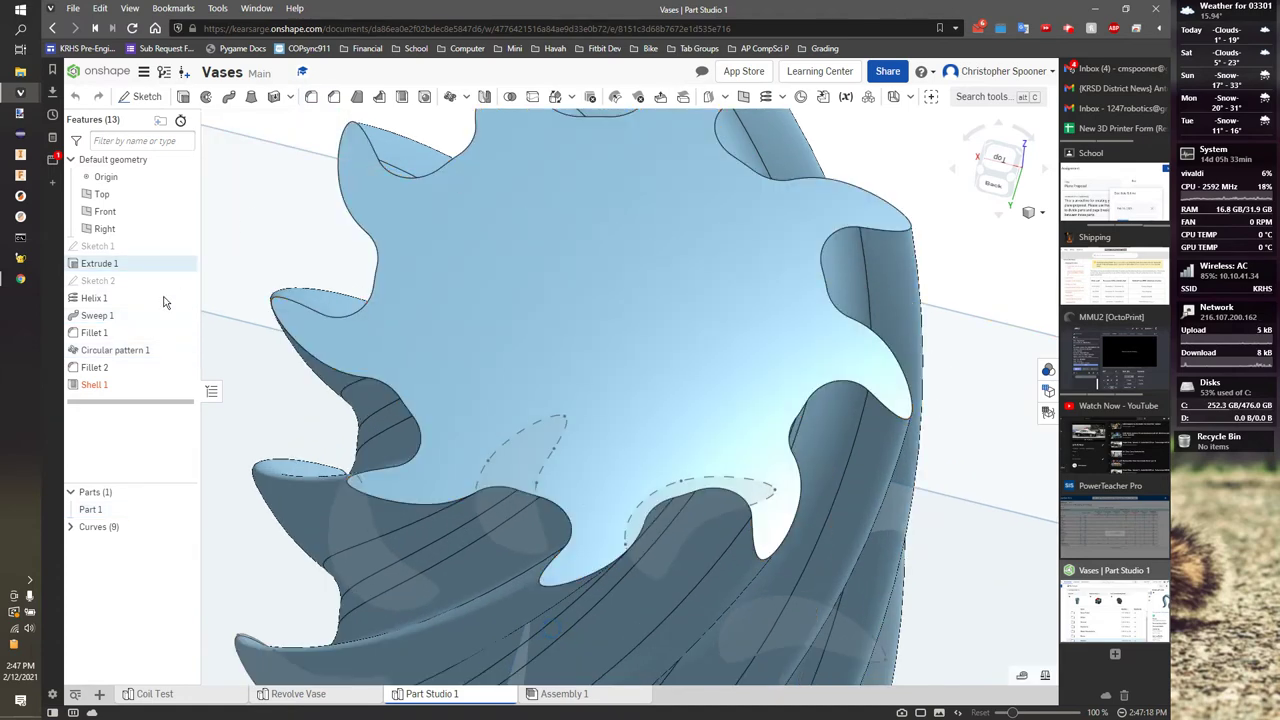
Reopen Sketch 2 for editing and view the vase from above
{"action": "right_click", "coordinate": [105, 385]}
{"action": "left_click", "coordinate": [142, 467]}
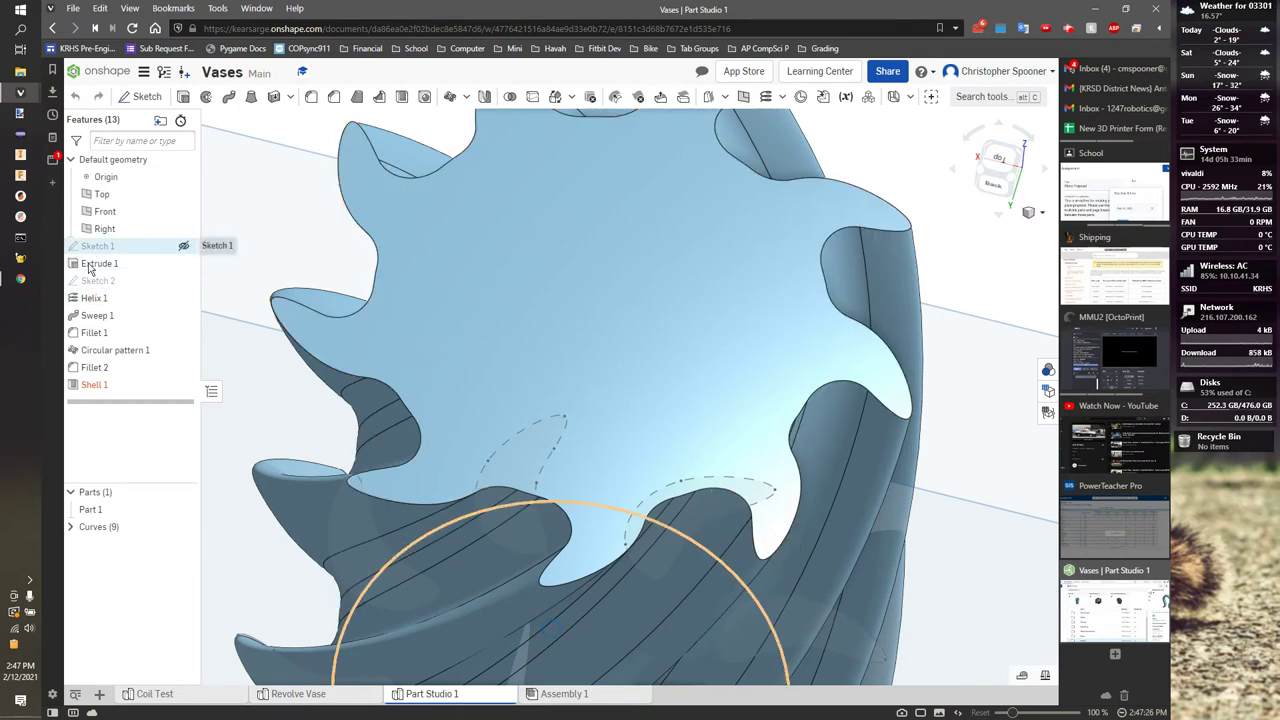
{"action": "double_click", "coordinate": [92, 281]}
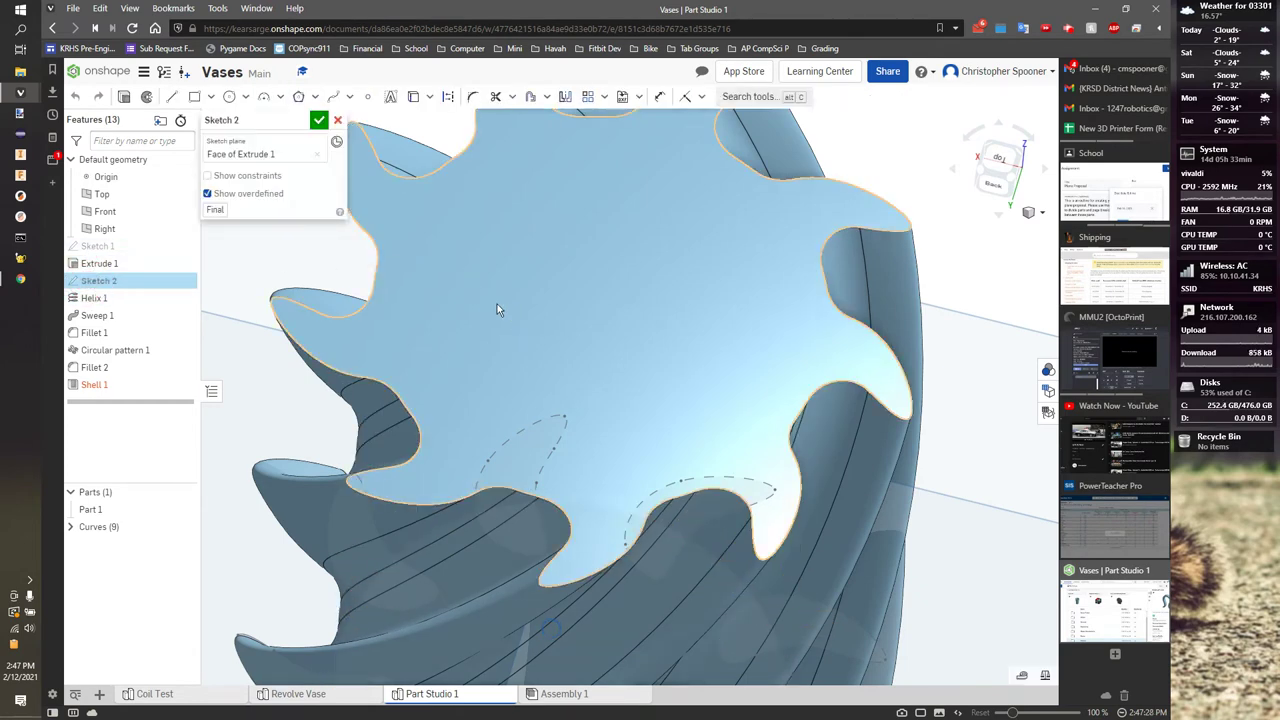
{"action": "scroll", "coordinate": [486, 300], "scroll_direction": "down", "scroll_amount": 5}
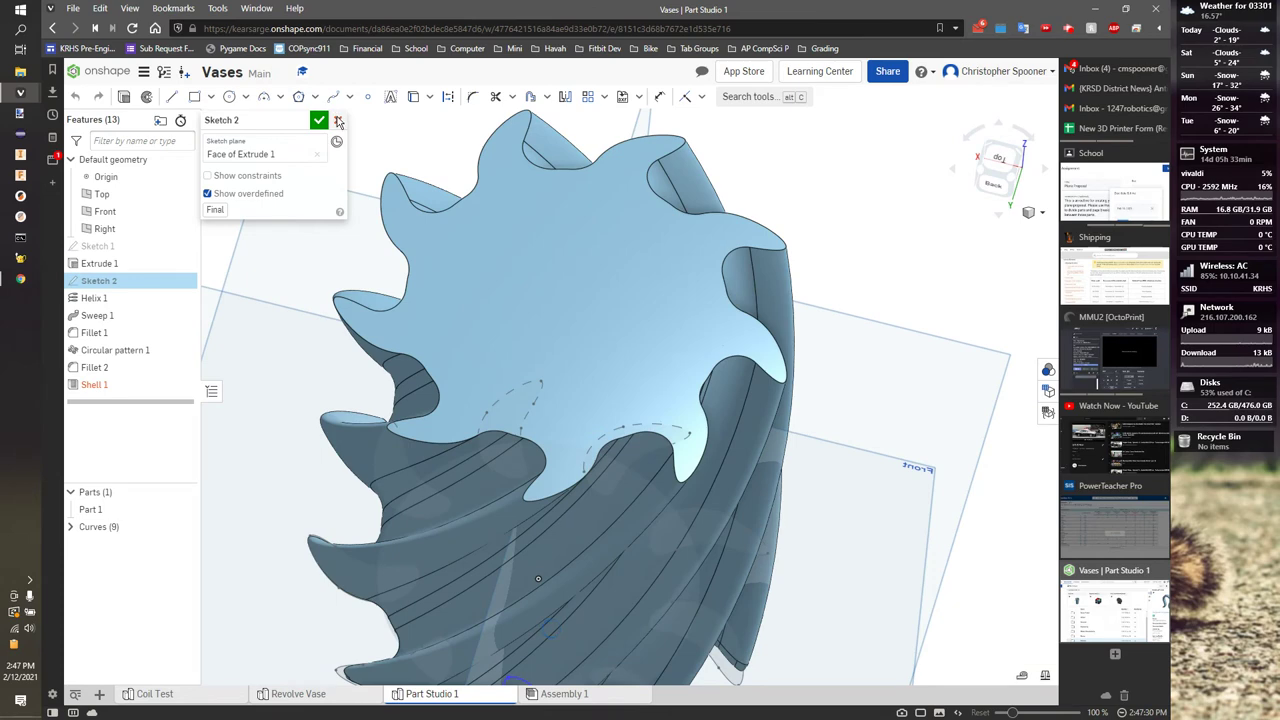
{"action": "right_click_drag", "start_coordinate": [914, 348], "coordinate": [909, 186]}
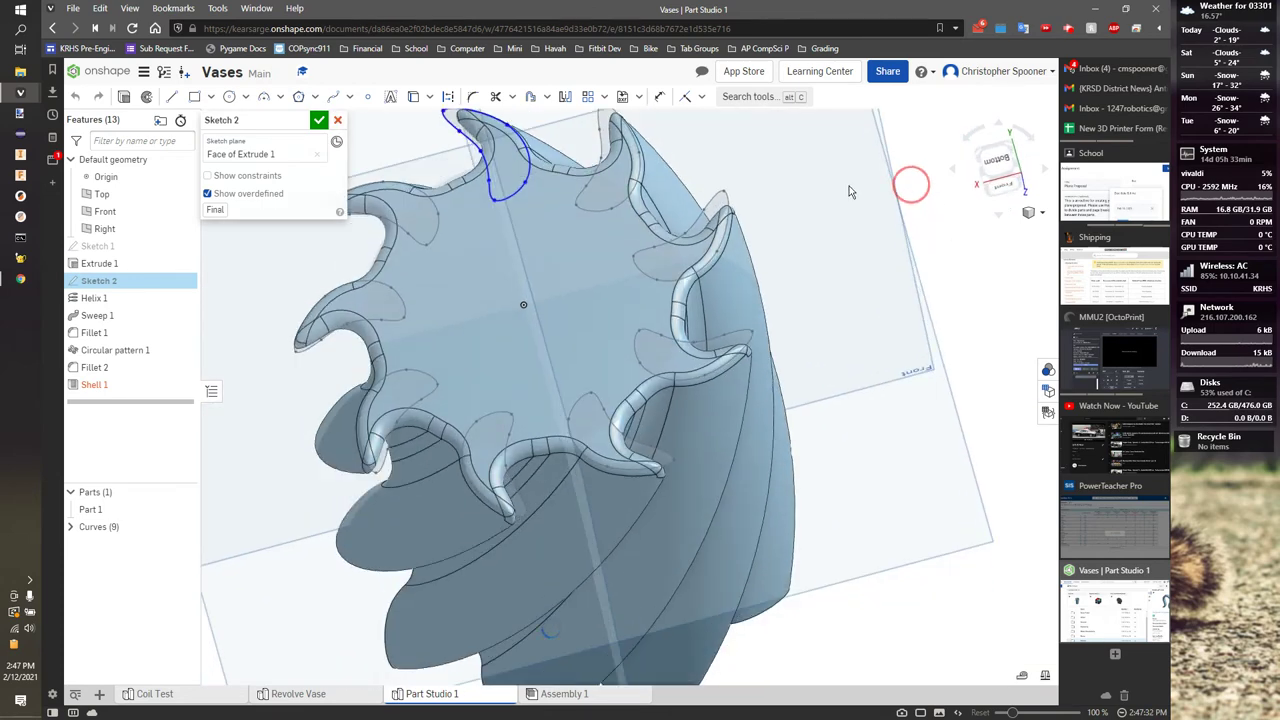
{"action": "scroll", "coordinate": [495, 290], "scroll_direction": "up", "scroll_amount": 5}
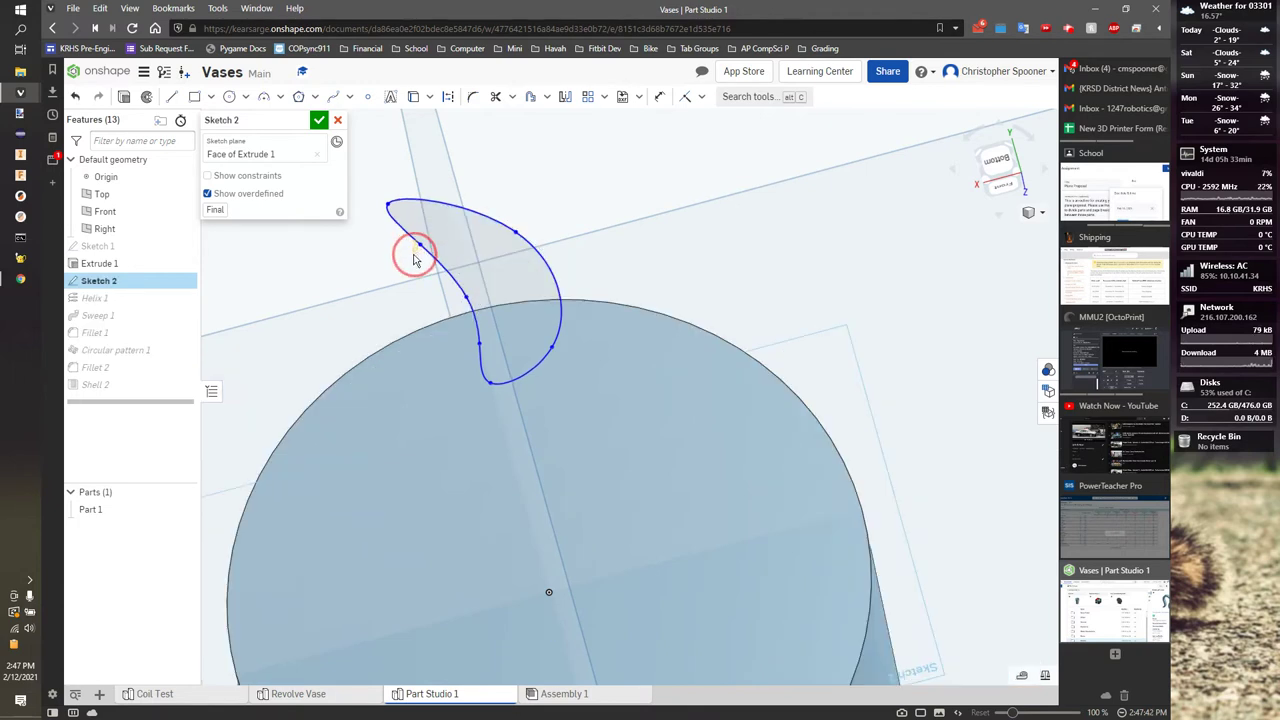
Nudge the fin spline's upper-left points and delete the extra spline point
{"action": "left_click_drag", "start_coordinate": [413, 256], "coordinate": [413, 260]}
{"action": "left_click_drag", "start_coordinate": [466, 297], "coordinate": [434, 300]}
{"action": "right_click", "coordinate": [467, 289]}
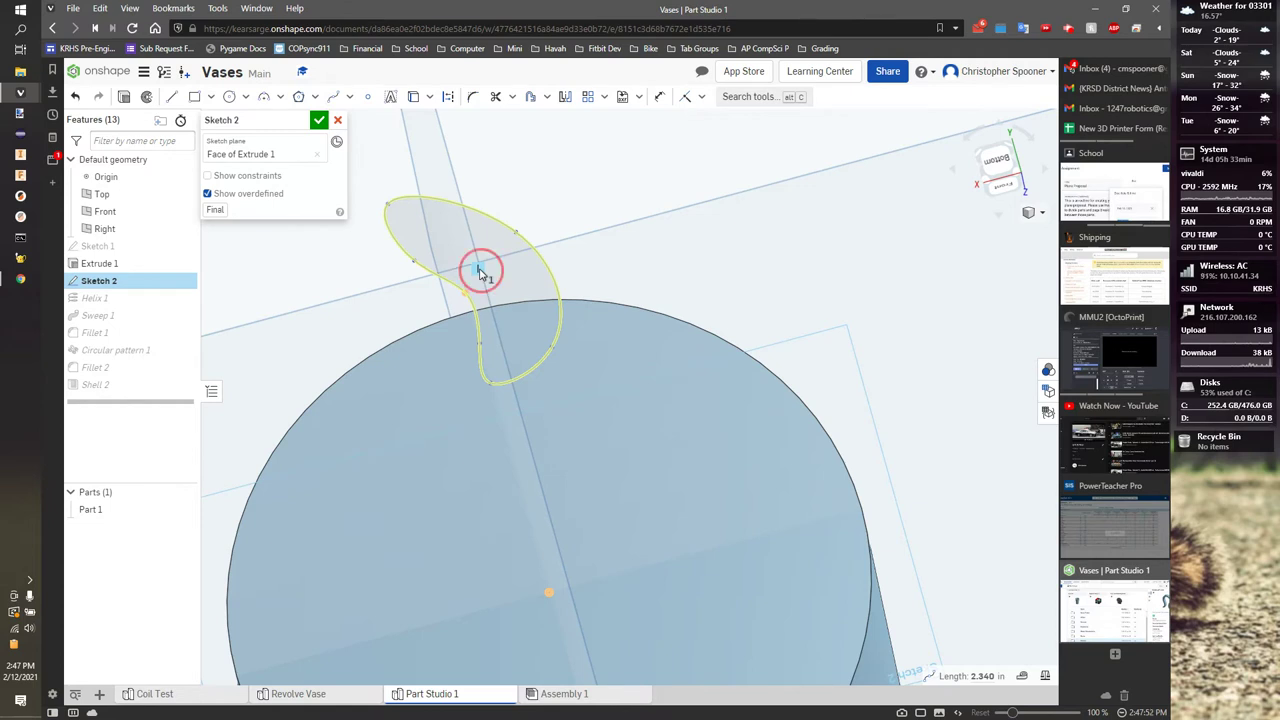
{"action": "right_click", "coordinate": [479, 271]}
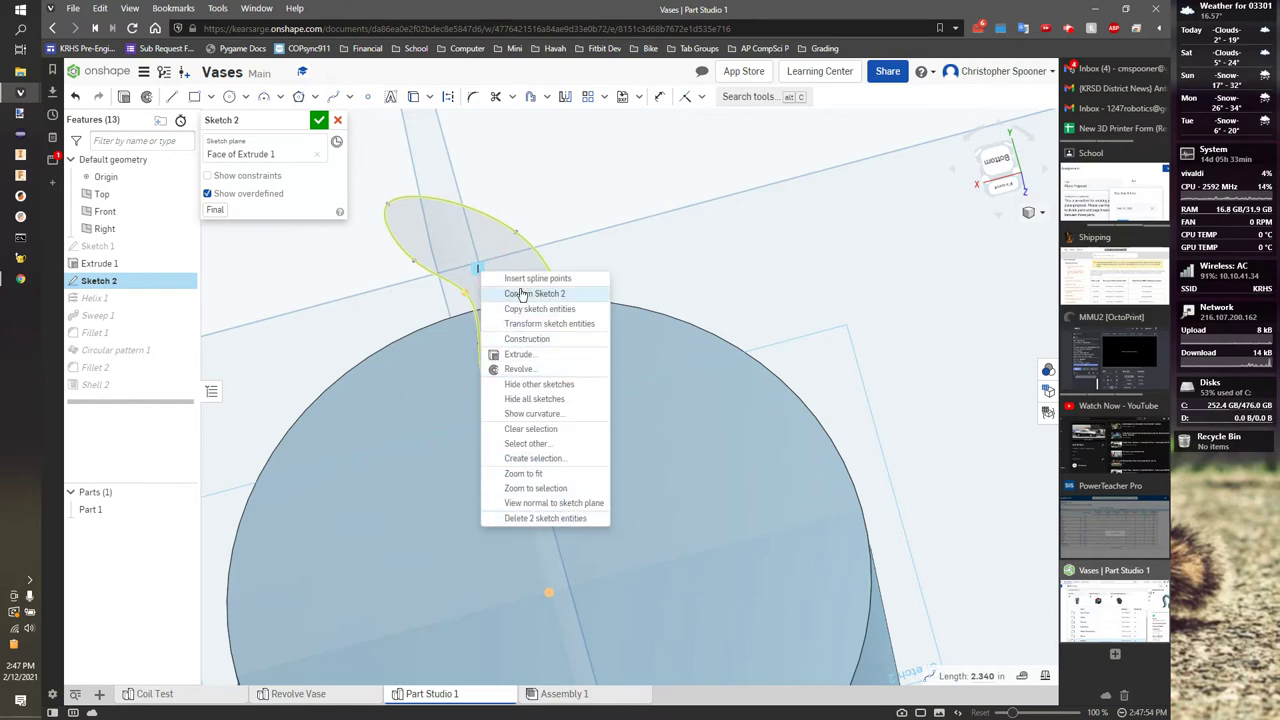
{"action": "left_click", "coordinate": [479, 272]}
{"action": "right_click", "coordinate": [479, 271]}
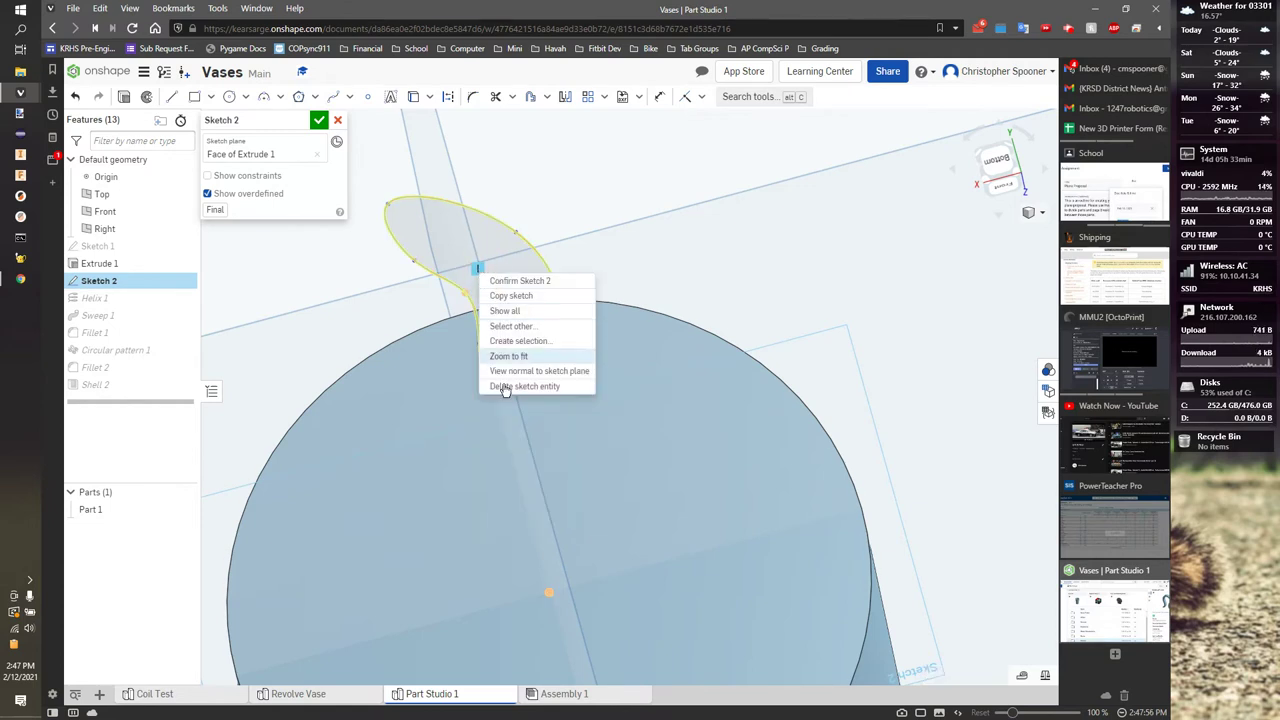
{"action": "left_click", "coordinate": [505, 388]}
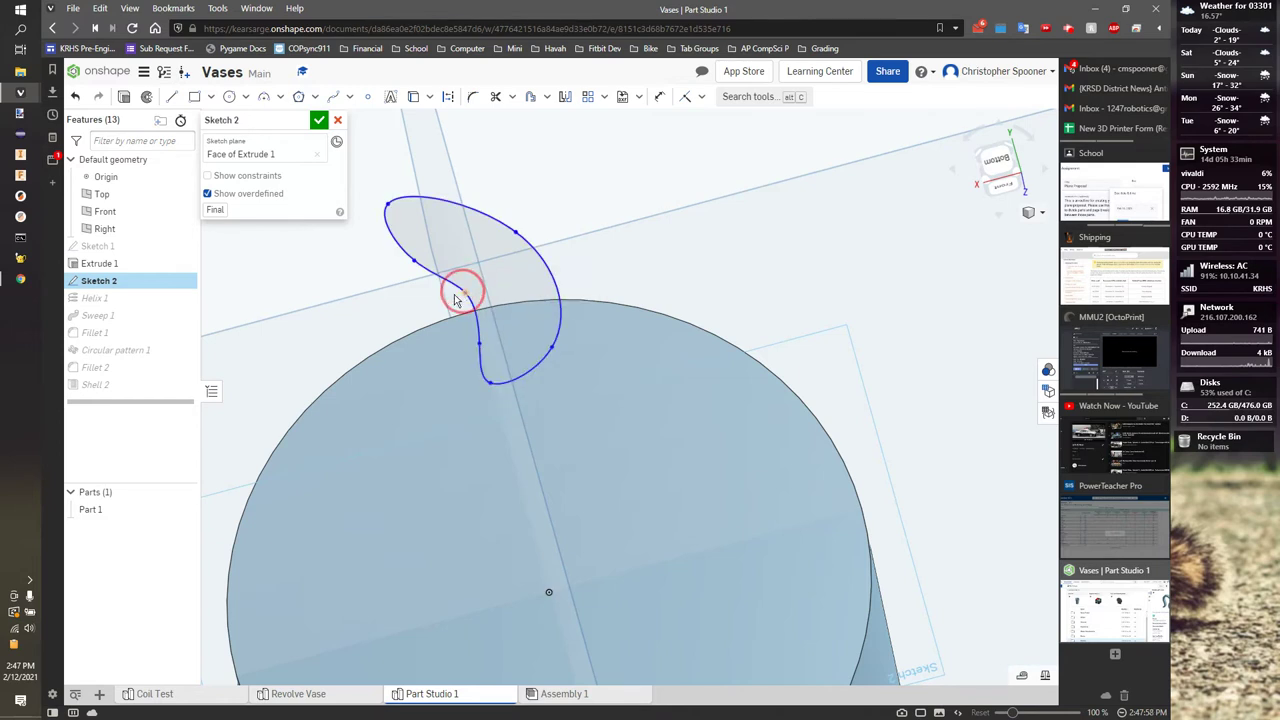
Pull the remaining spline points down-left into a wider, rounder fin outline
{"action": "left_click_drag", "start_coordinate": [454, 296], "coordinate": [443, 303]}
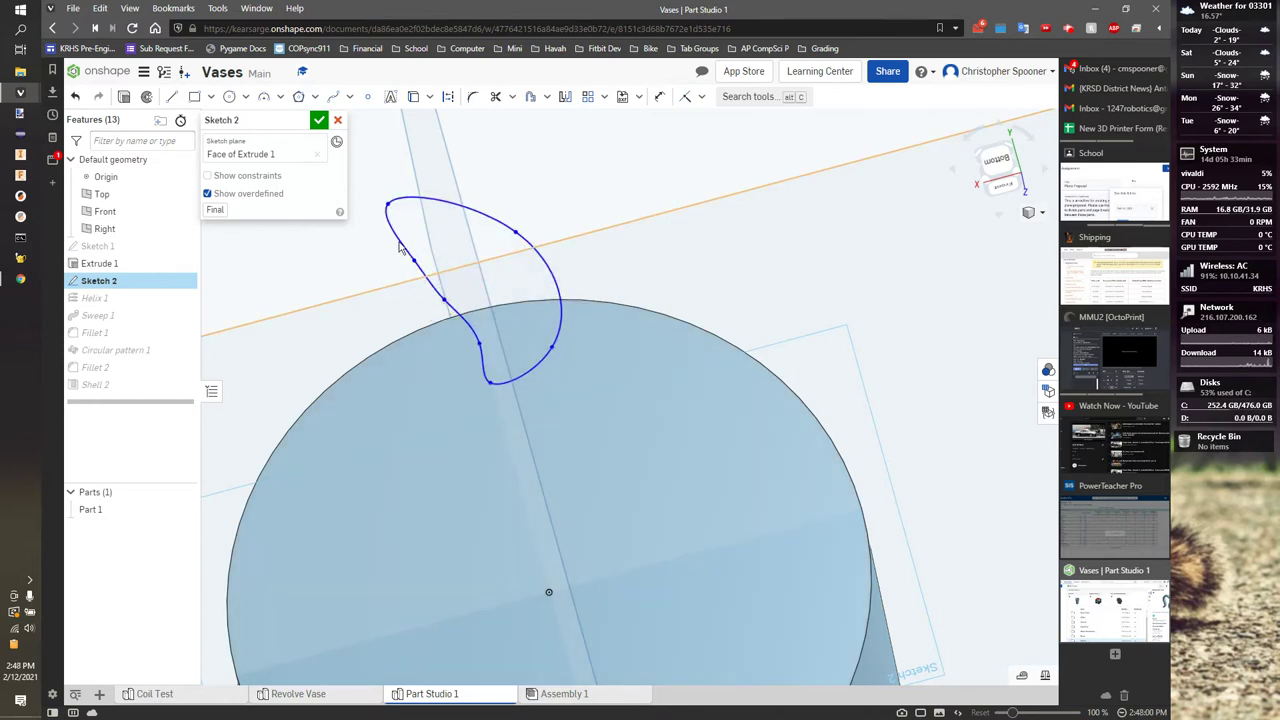
{"action": "mouse_move", "coordinate": [409, 270]}
{"action": "left_mouse_down"}
{"action": "mouse_move", "coordinate": [406, 281]}
{"action": "mouse_move", "coordinate": [437, 294]}
{"action": "mouse_move", "coordinate": [431, 308]}
{"action": "mouse_move", "coordinate": [398, 277]}
{"action": "left_mouse_up"}
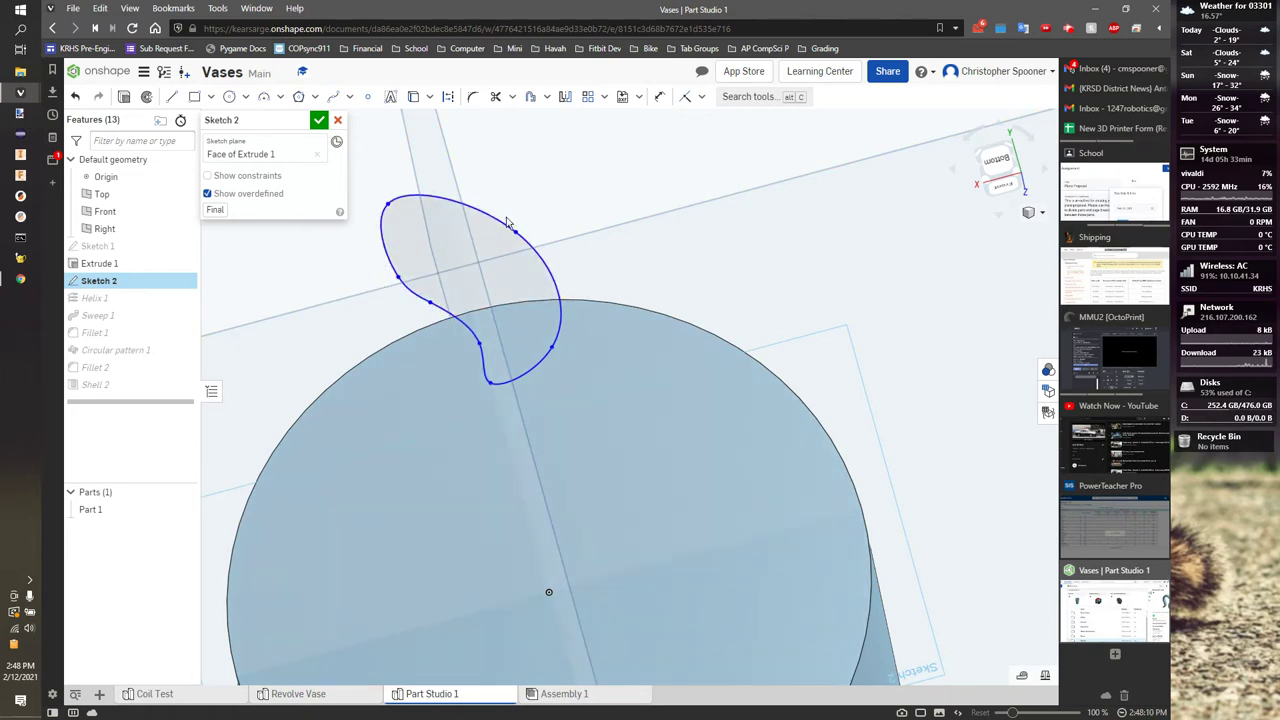
{"action": "left_click_drag", "start_coordinate": [387, 205], "coordinate": [375, 224]}
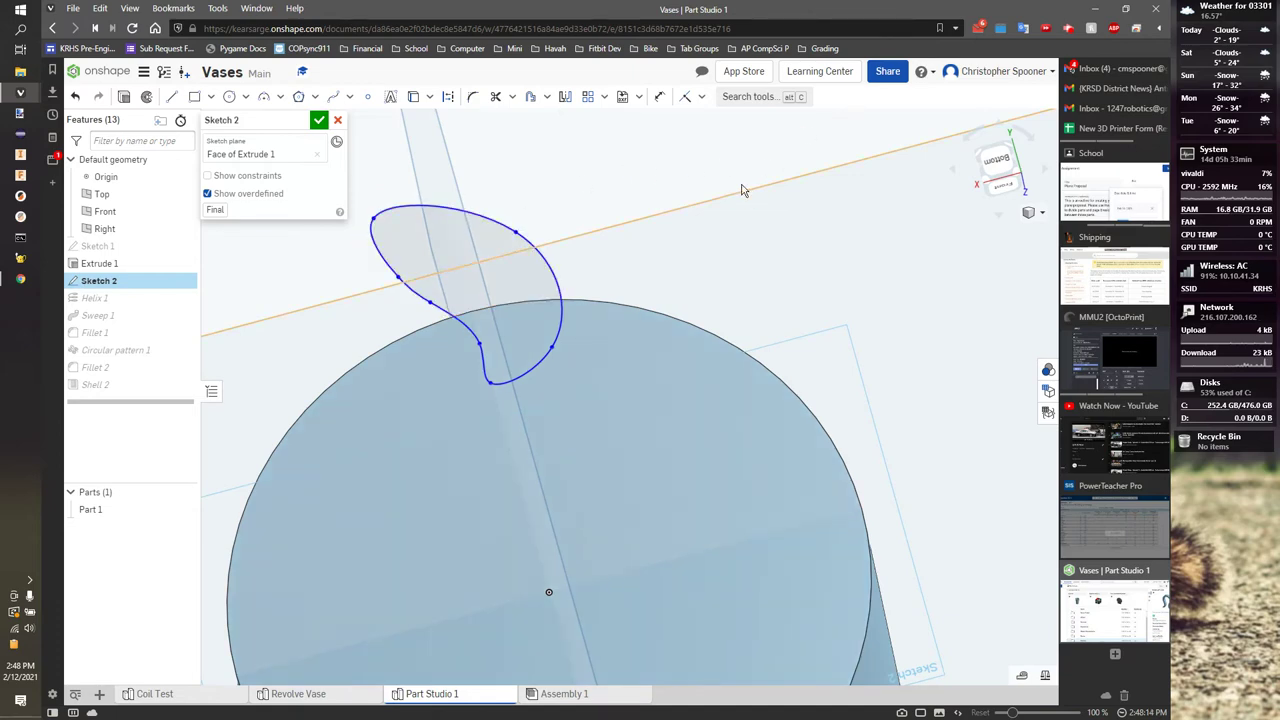
Accept the edited fin sketch and reorient the view to the vase's side
{"action": "left_click", "coordinate": [318, 121]}
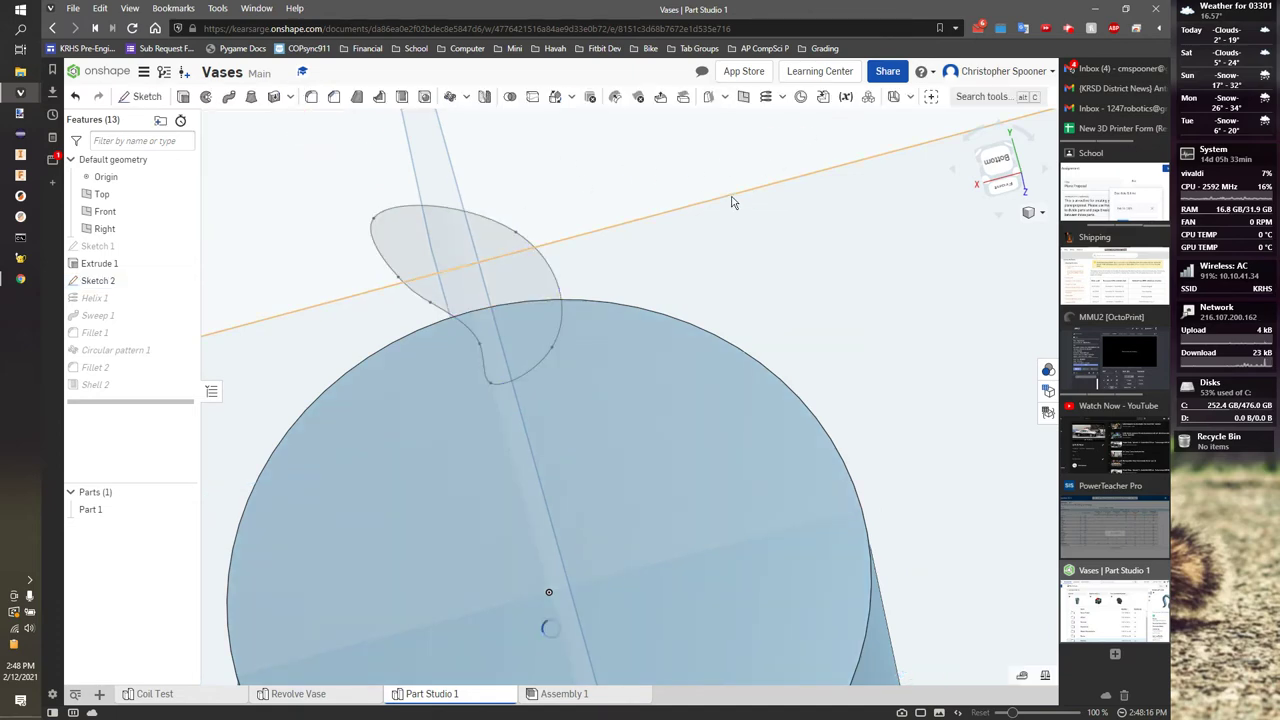
{"action": "right_click_drag", "start_coordinate": [716, 165], "coordinate": [909, 260]}
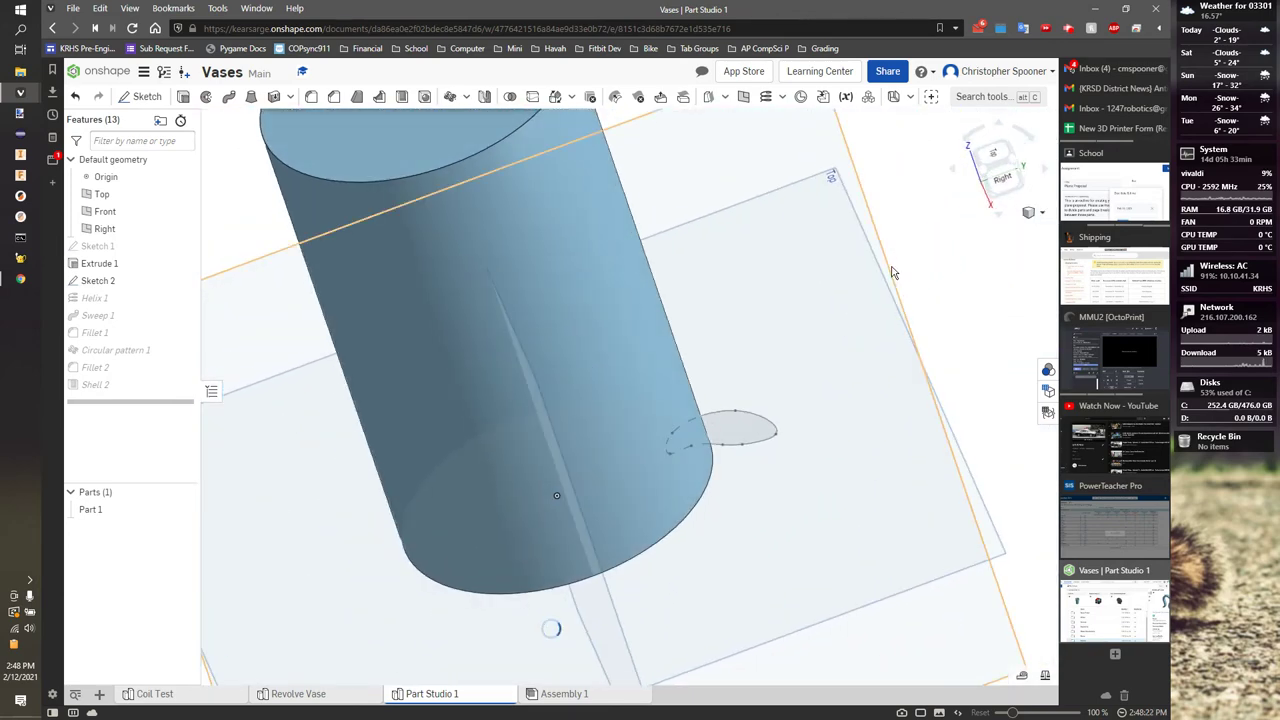
{"action": "middle_click_drag", "start_coordinate": [843, 348], "coordinate": [781, 430]}
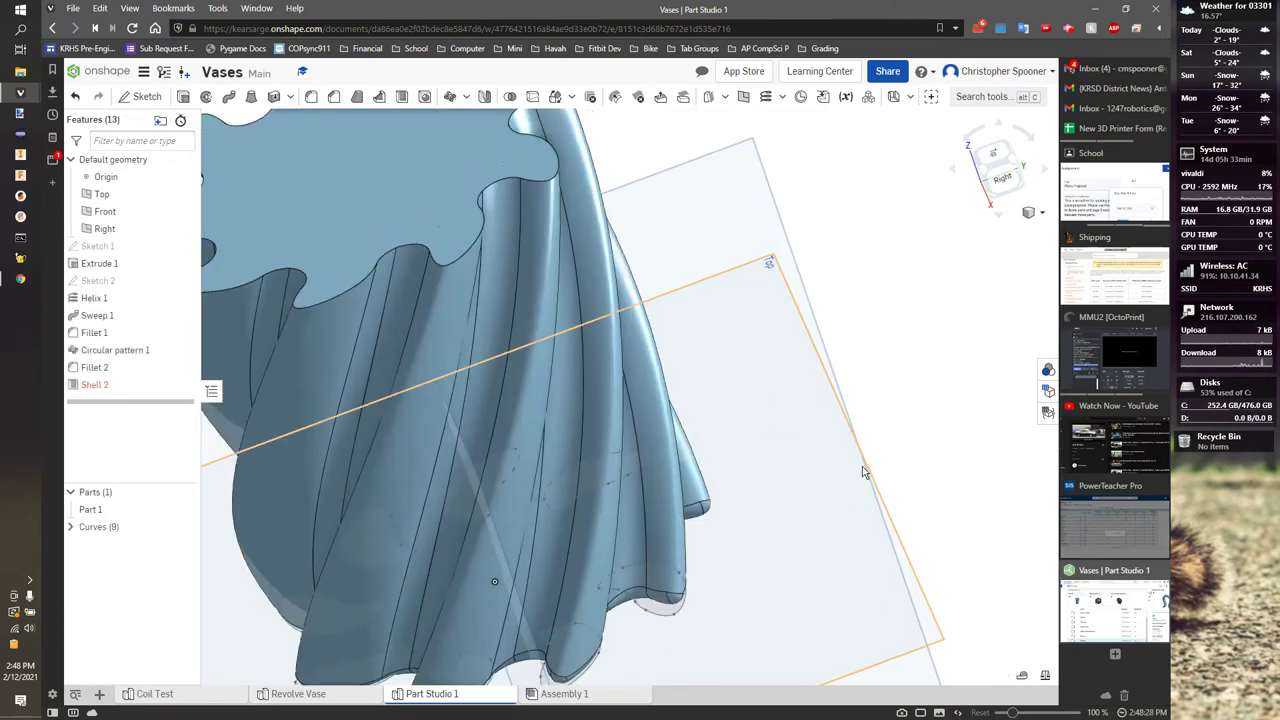
{"action": "scroll", "coordinate": [812, 455], "scroll_direction": "down", "scroll_amount": 3}
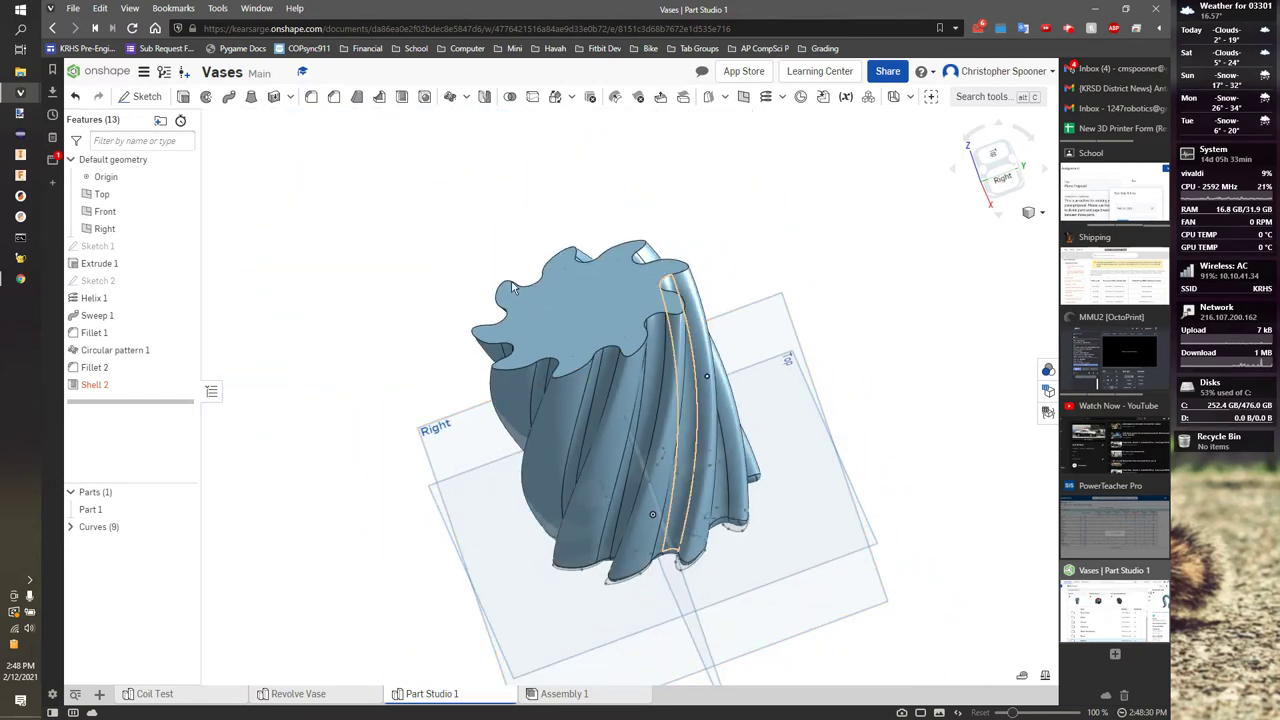
{"action": "scroll", "coordinate": [486, 260], "scroll_direction": "up", "scroll_amount": 3}
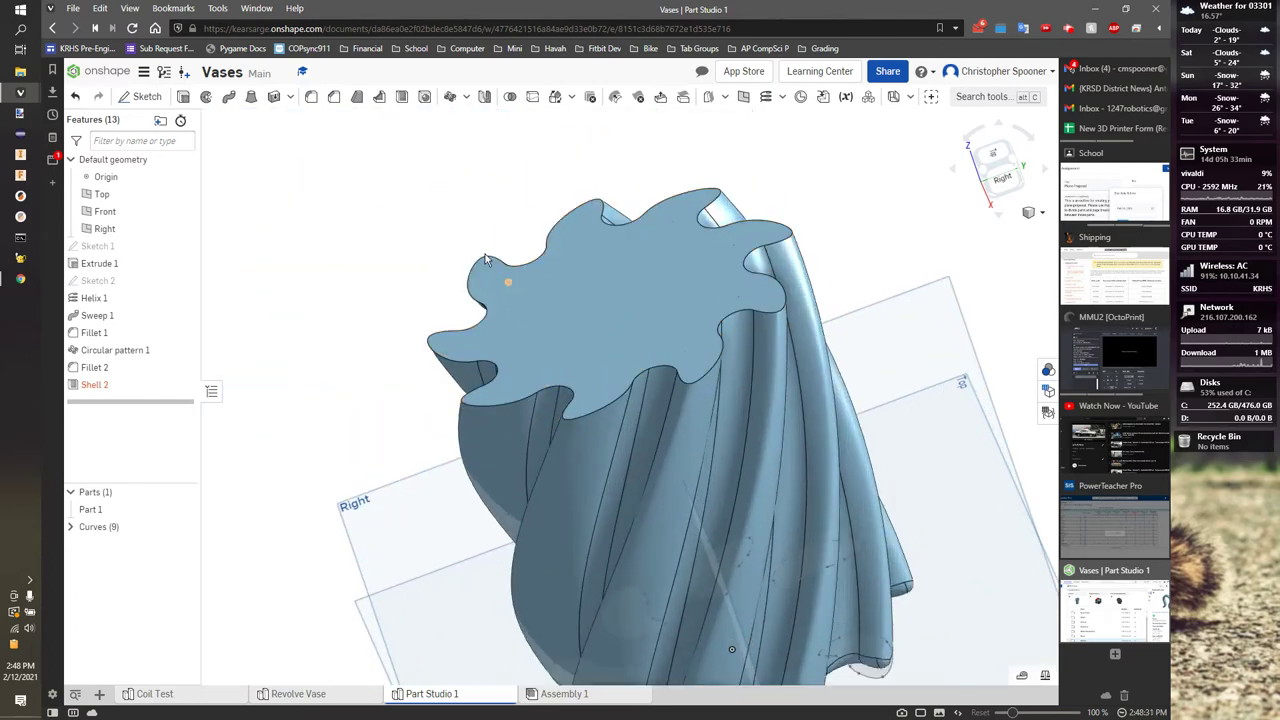
{"action": "left_click", "coordinate": [400, 96]}
{"action": "key", "text": "Escape"}
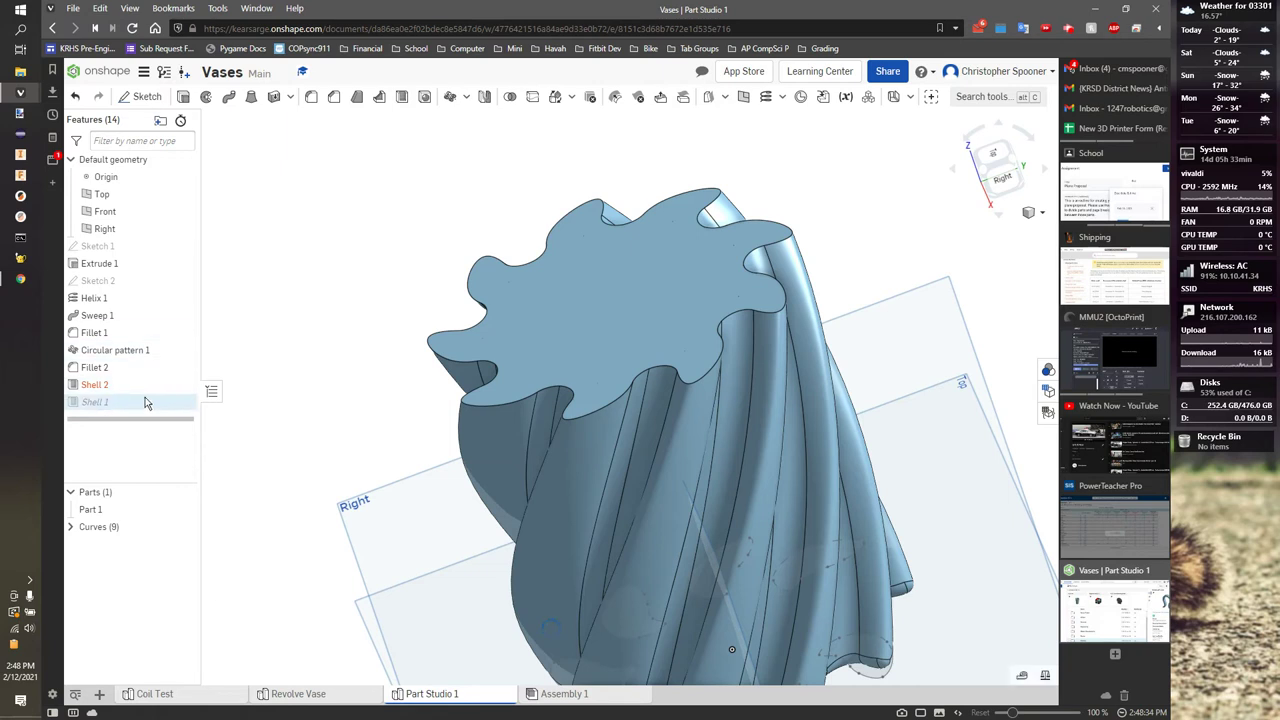
Delete the failing Shell 1 and Shell 2 features from the feature list
{"action": "left_click", "coordinate": [131, 387]}
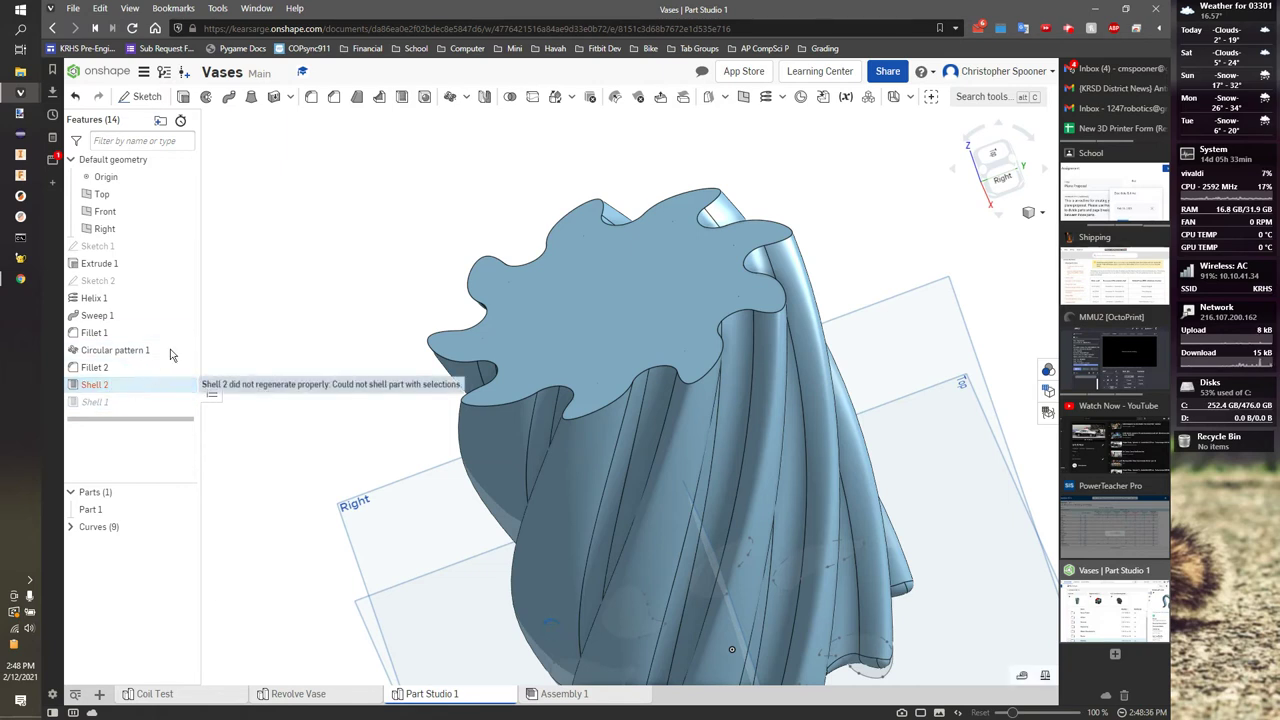
{"action": "right_click", "coordinate": [130, 386]}
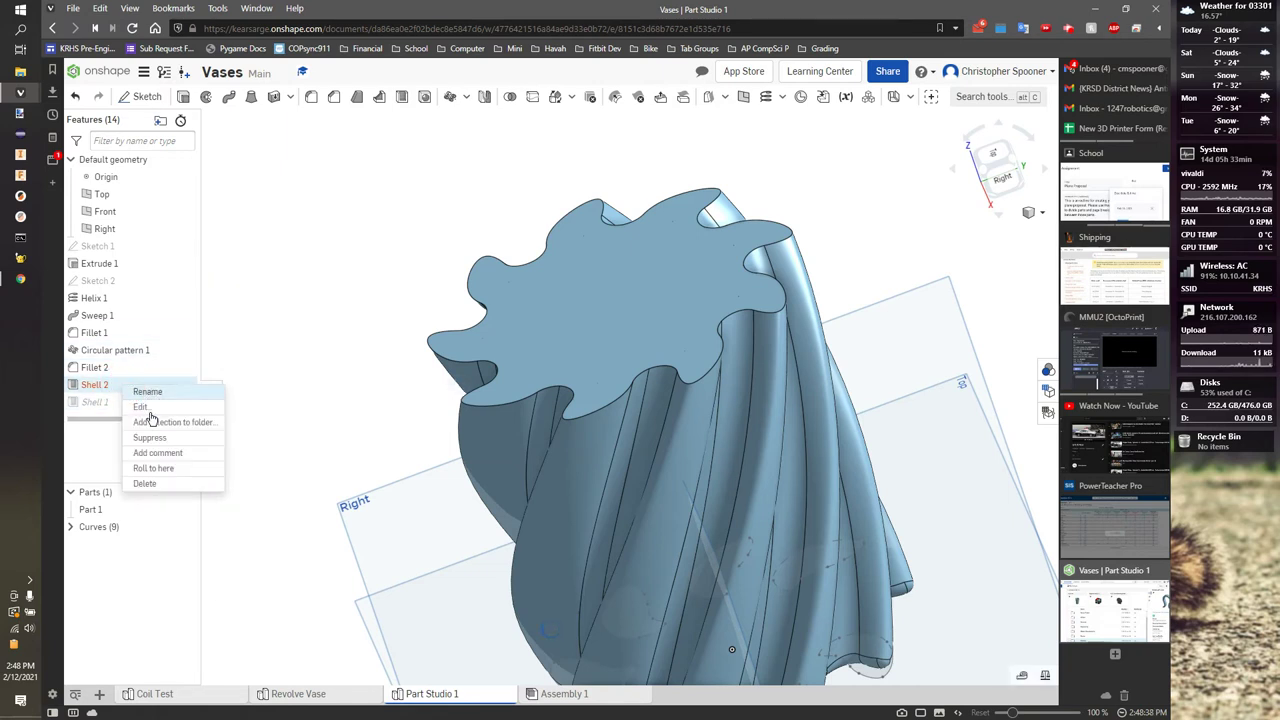
{"action": "left_click", "coordinate": [160, 484]}
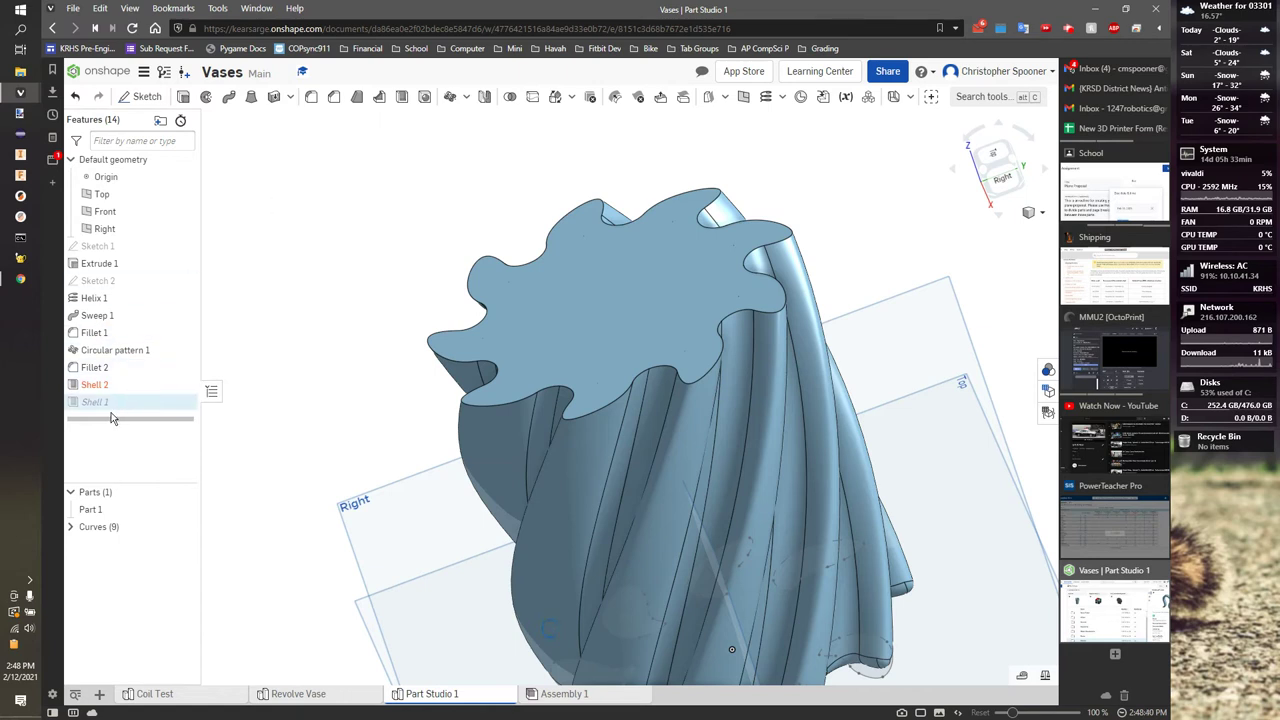
{"action": "right_click", "coordinate": [128, 405]}
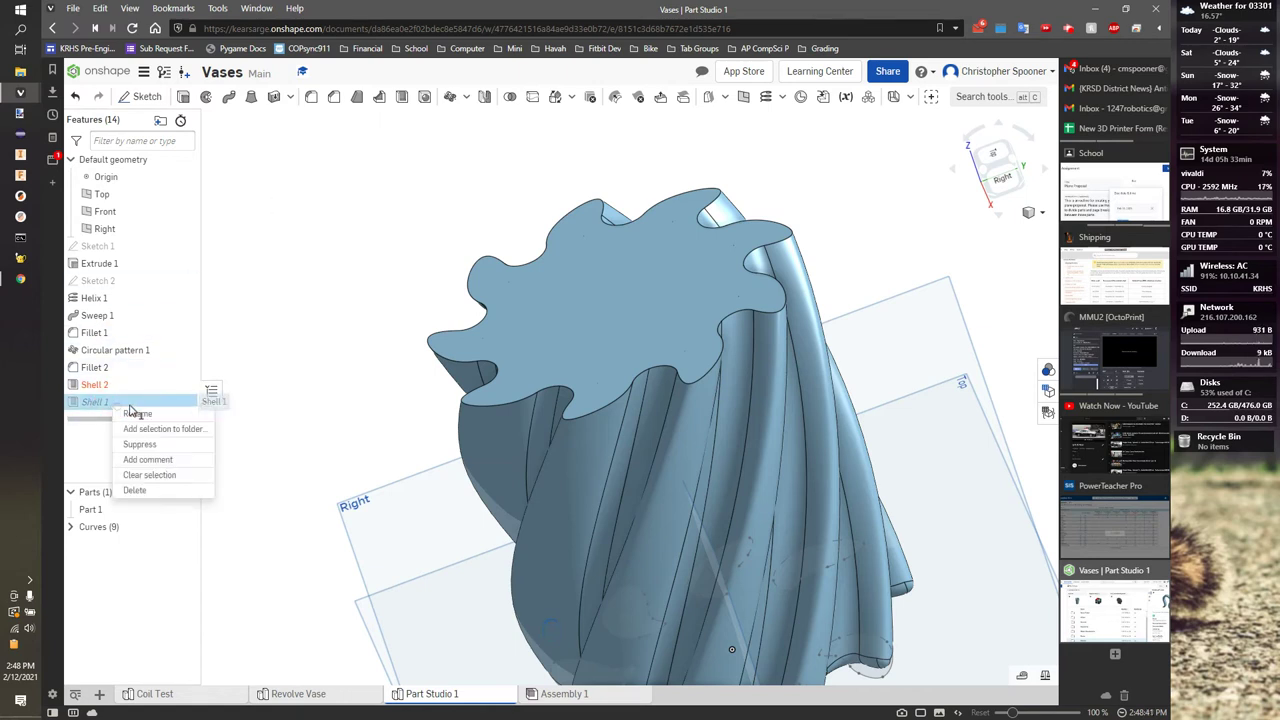
{"action": "left_click", "coordinate": [160, 491]}
{"action": "left_click", "coordinate": [103, 392]}
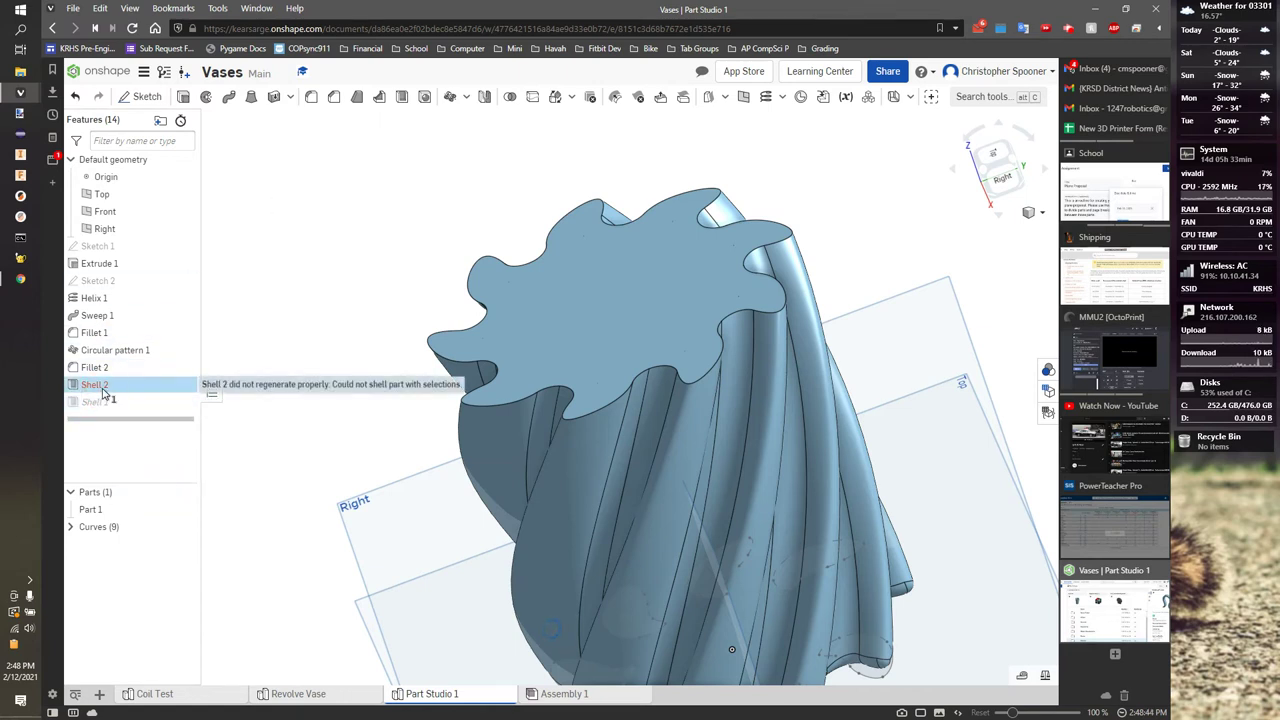
{"action": "right_click", "coordinate": [103, 390]}
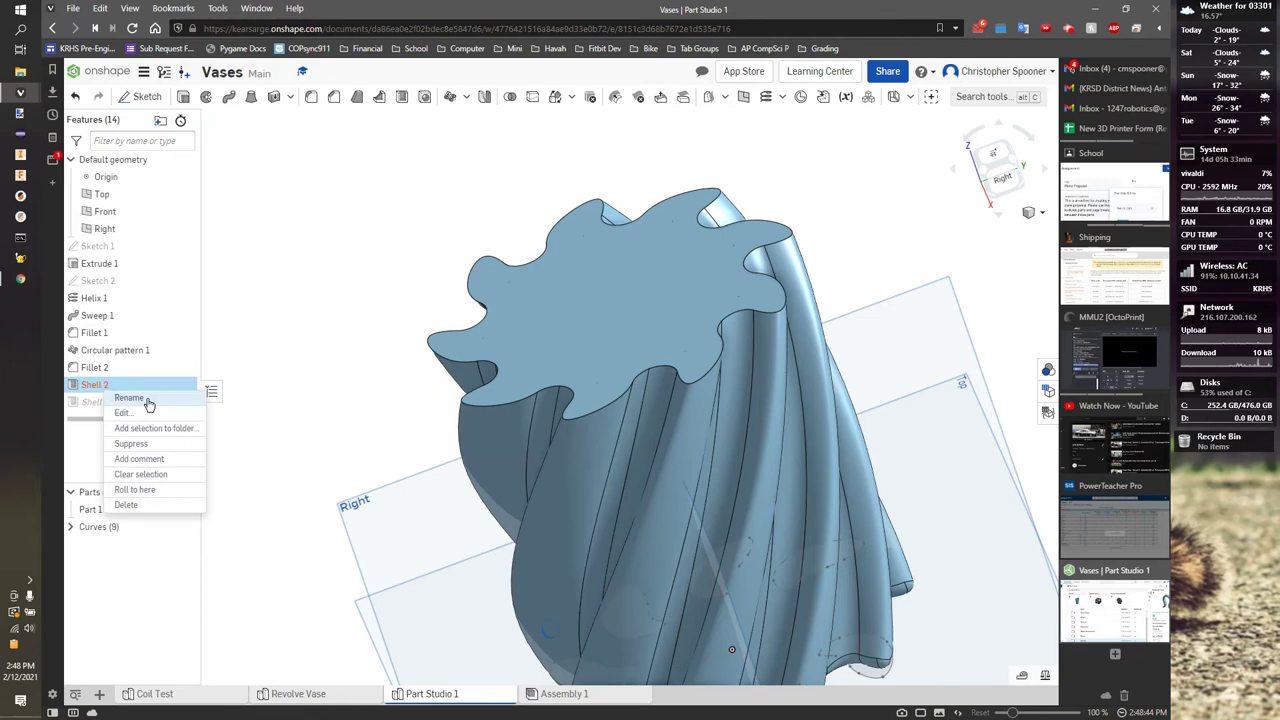
{"action": "left_click", "coordinate": [135, 505]}
Start a shell with thickness 5 that removes the vase's top face
{"action": "scroll", "coordinate": [324, 321], "scroll_direction": "down", "scroll_amount": 4}
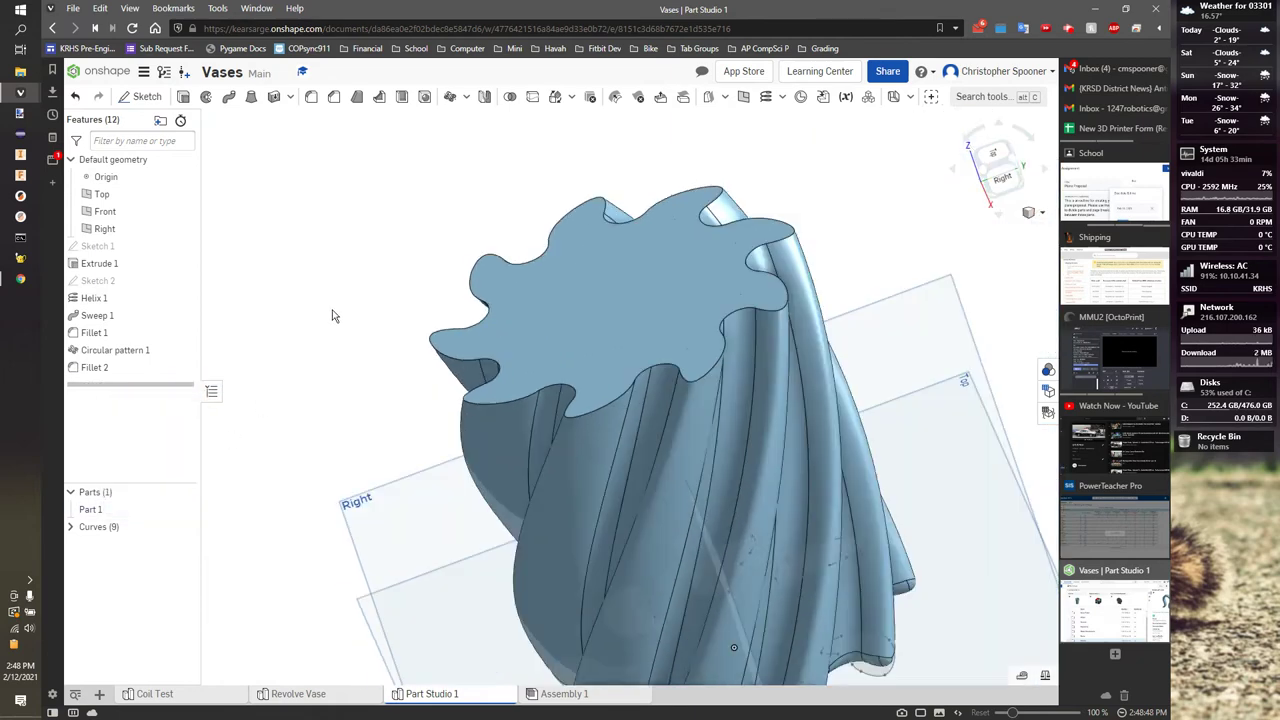
{"action": "left_click", "coordinate": [384, 96]}
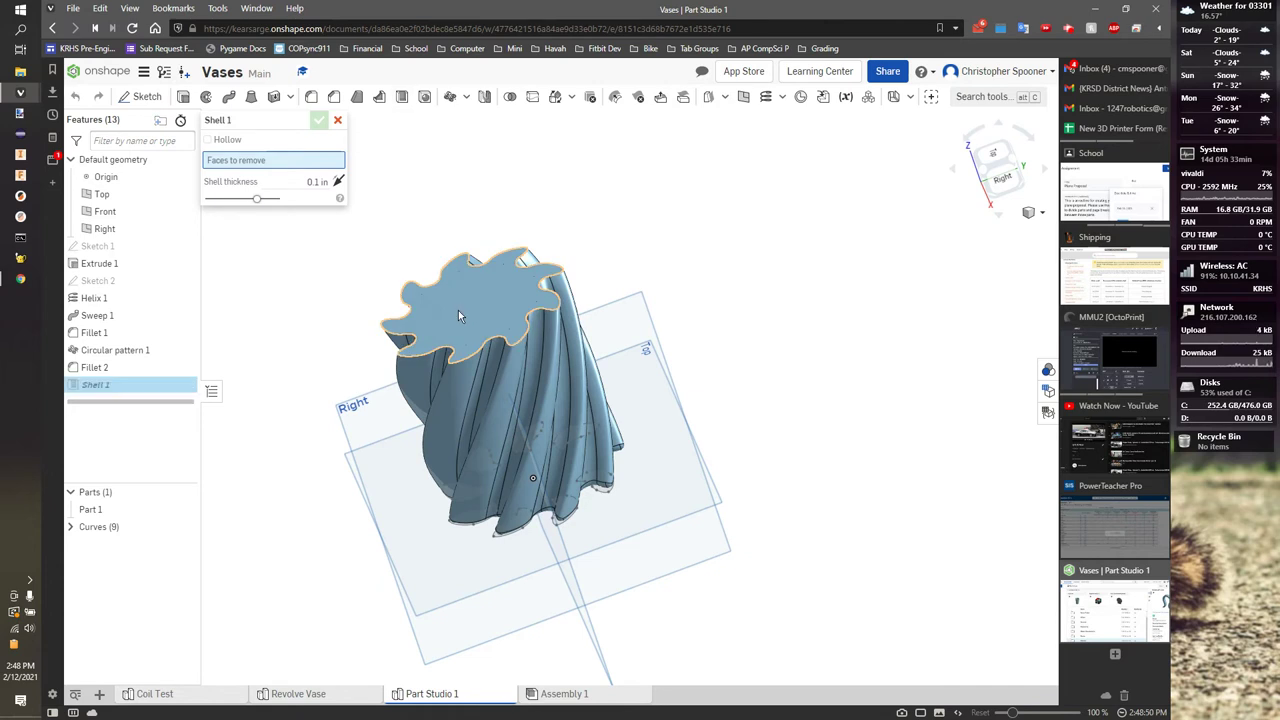
{"action": "middle_click_drag", "start_coordinate": [324, 241], "coordinate": [294, 320]}
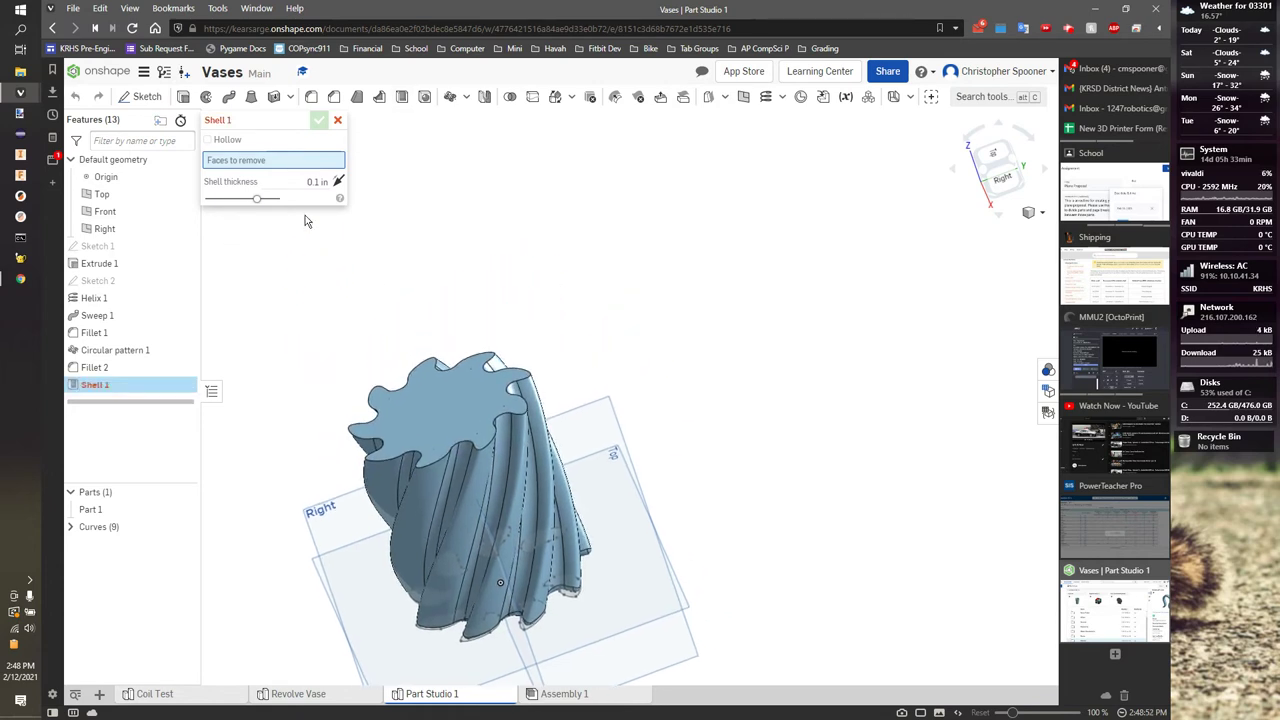
{"action": "left_click", "coordinate": [315, 183]}
{"action": "left_click", "coordinate": [316, 183]}
{"action": "type", "text": "5"}
{"action": "scroll", "coordinate": [446, 387], "scroll_direction": "down", "scroll_amount": 1}
{"action": "scroll", "coordinate": [446, 387], "scroll_direction": "up", "scroll_amount": 2}
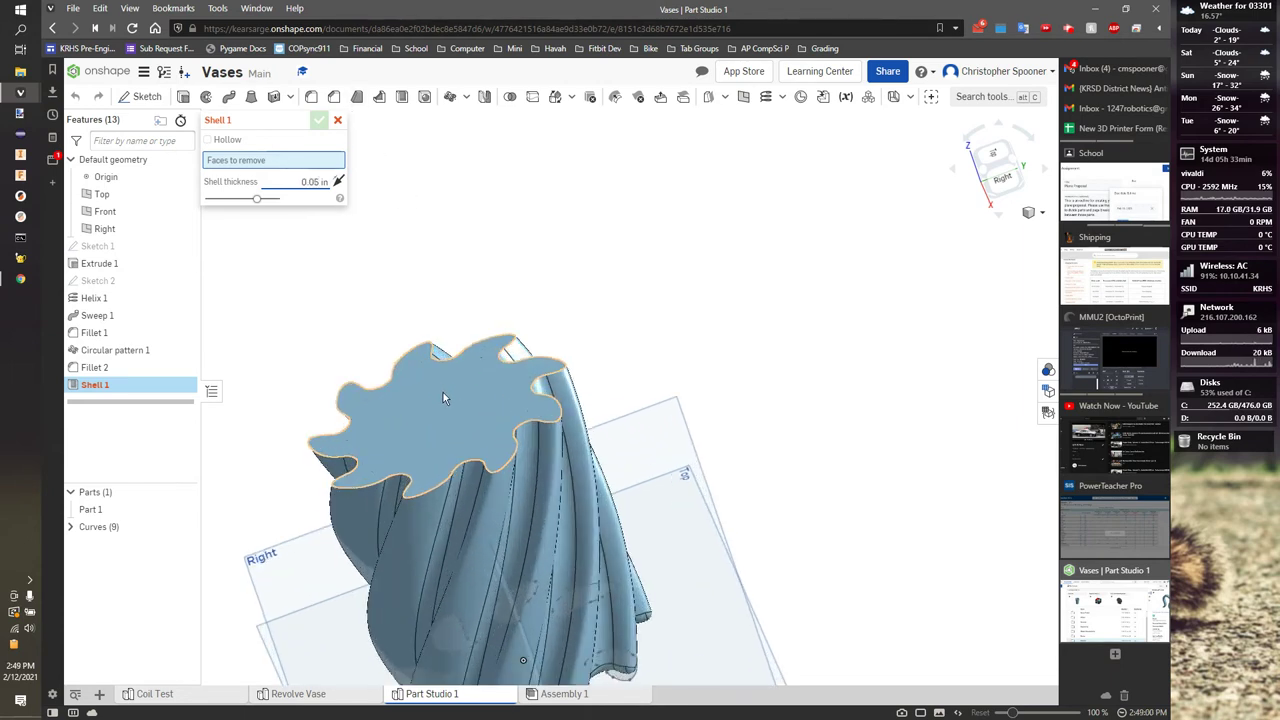
{"action": "left_click", "coordinate": [420, 405]}
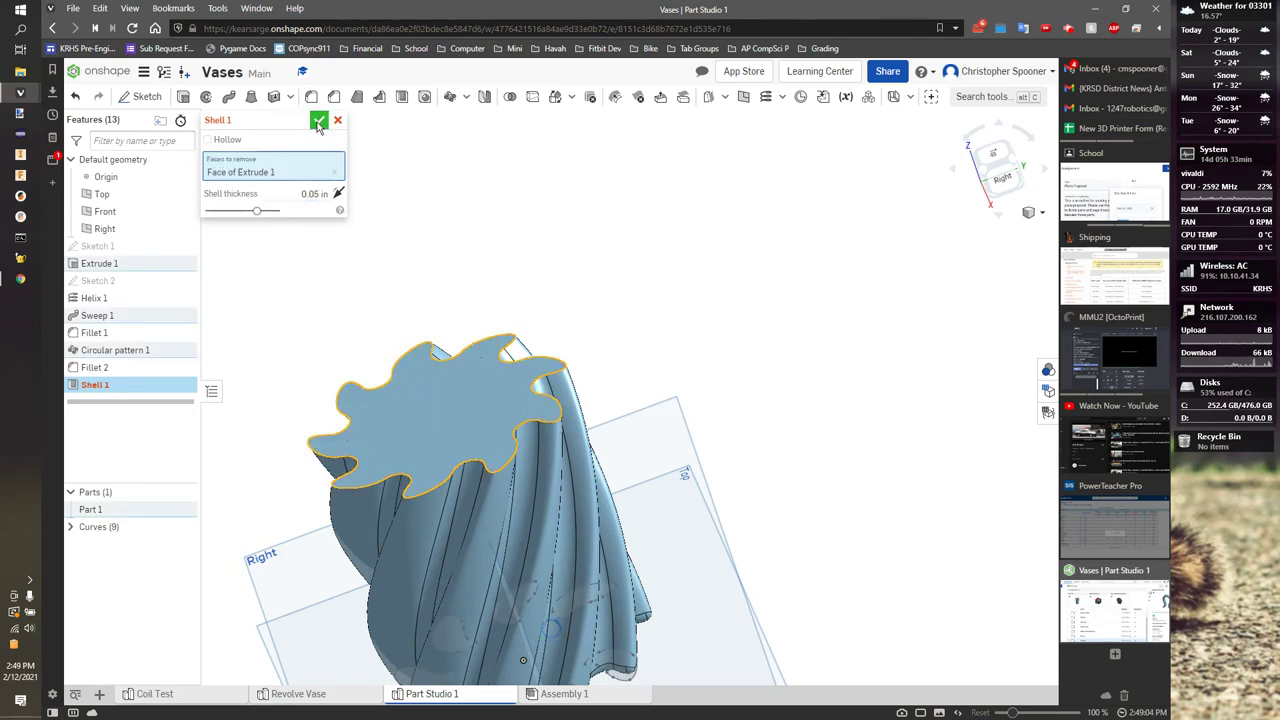
Commit Shell 1 and reopen it to set the wall thickness to 0.025 in
{"action": "scroll", "coordinate": [453, 383], "scroll_direction": "up", "scroll_amount": 2}
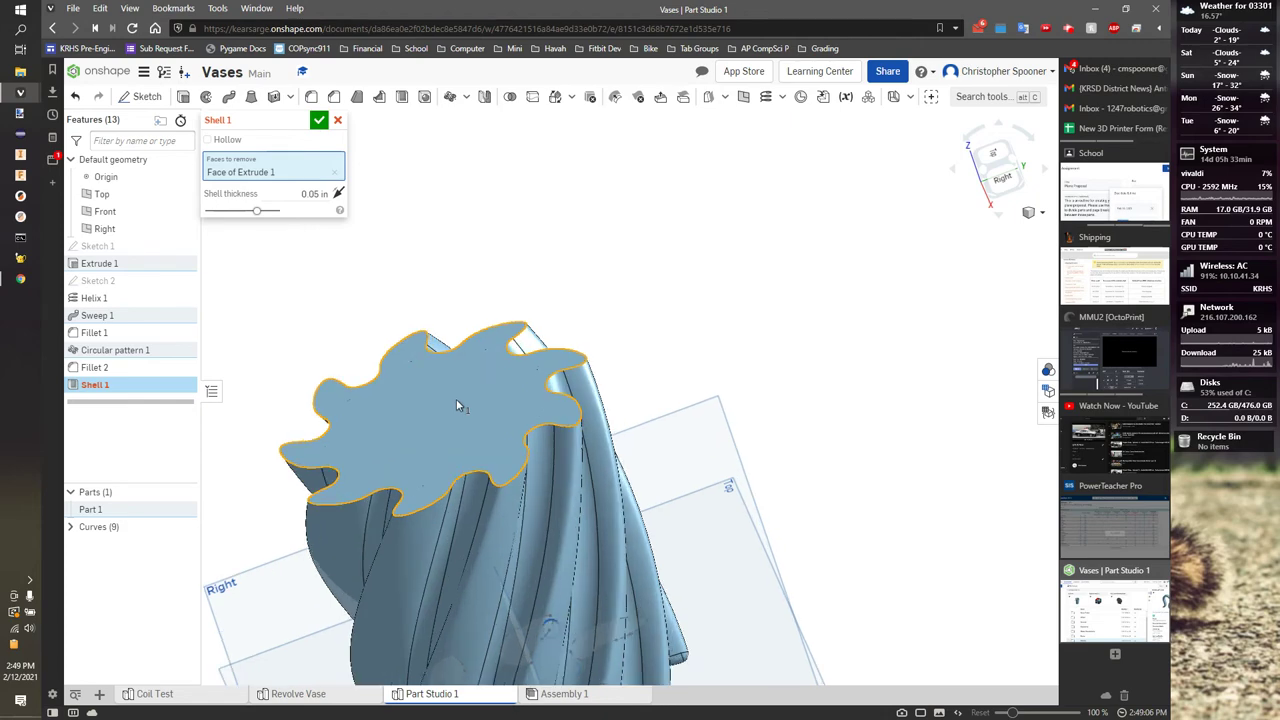
{"action": "middle_click_drag", "start_coordinate": [509, 223], "coordinate": [560, 168]}
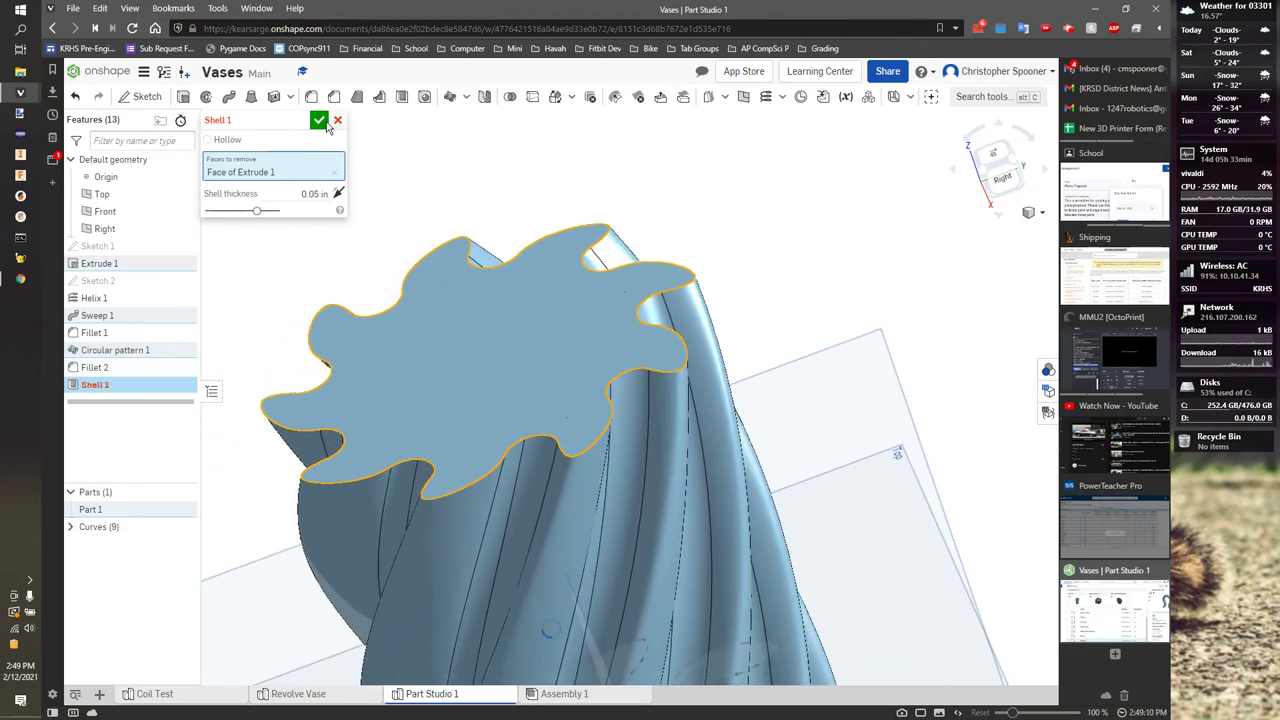
{"action": "left_click", "coordinate": [312, 194]}
{"action": "left_click", "coordinate": [318, 121]}
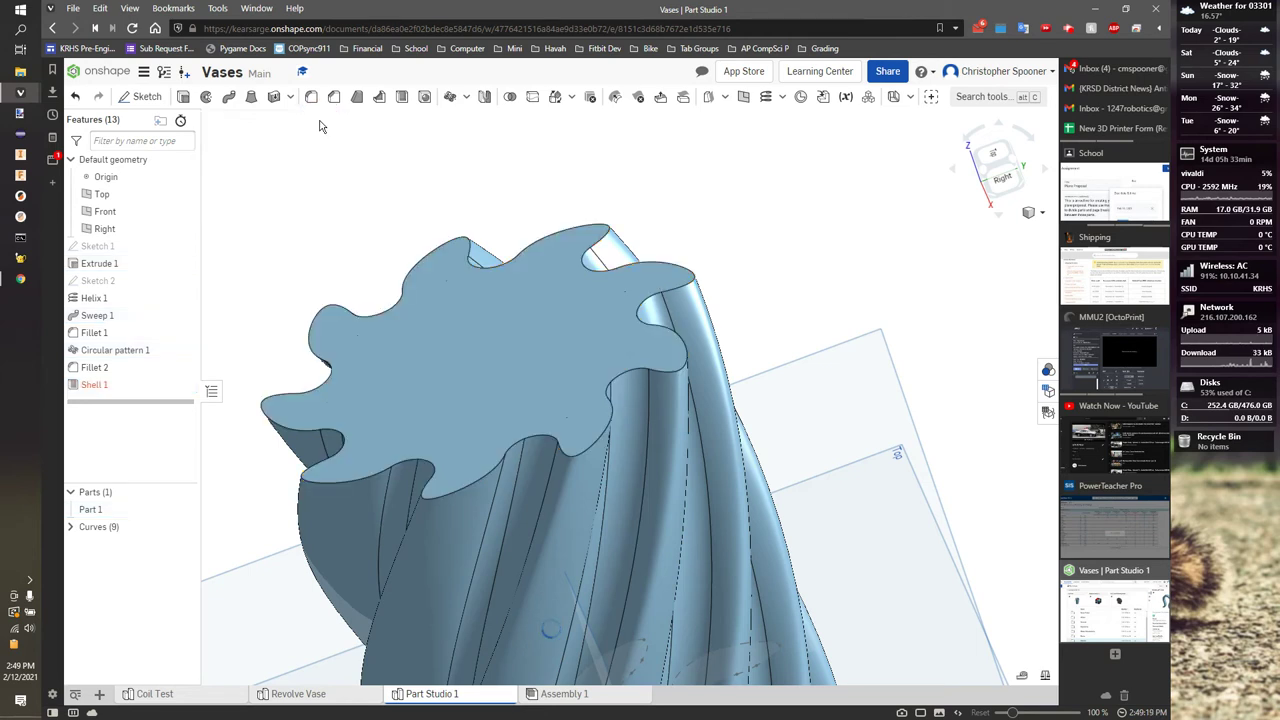
{"action": "double_click", "coordinate": [94, 385]}
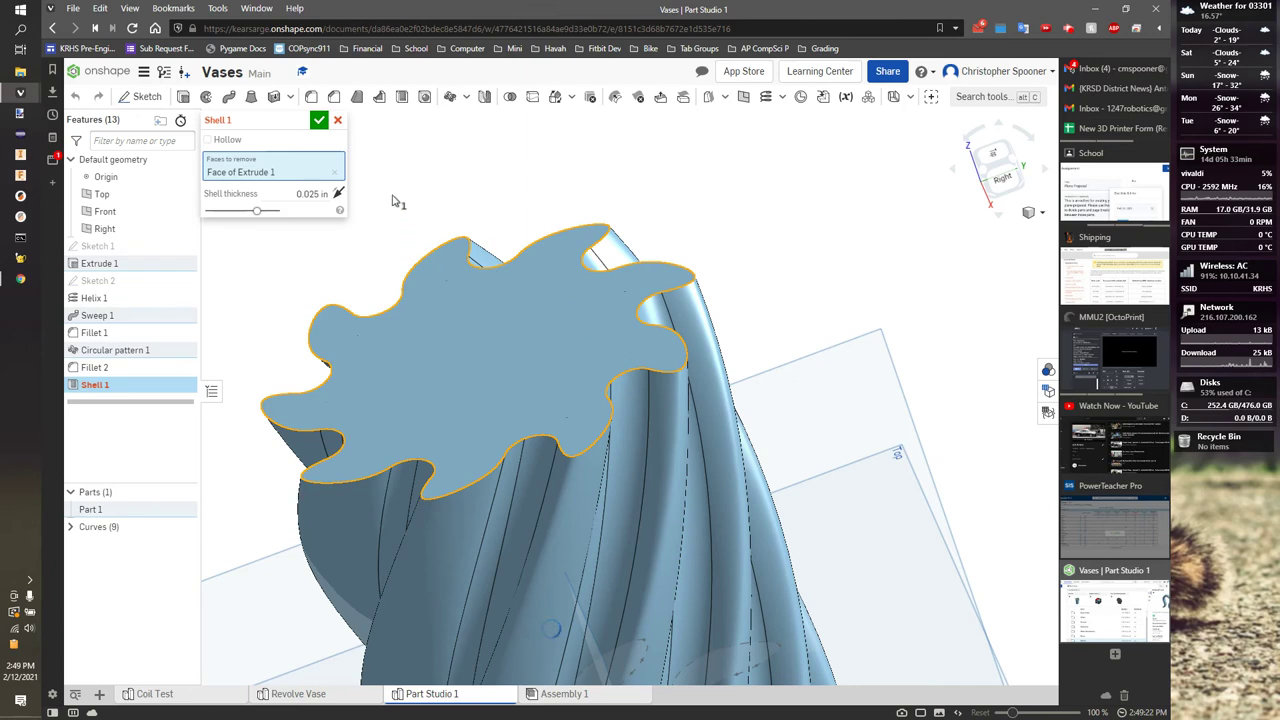
{"action": "scroll", "coordinate": [776, 244], "scroll_direction": "down", "scroll_amount": 3}
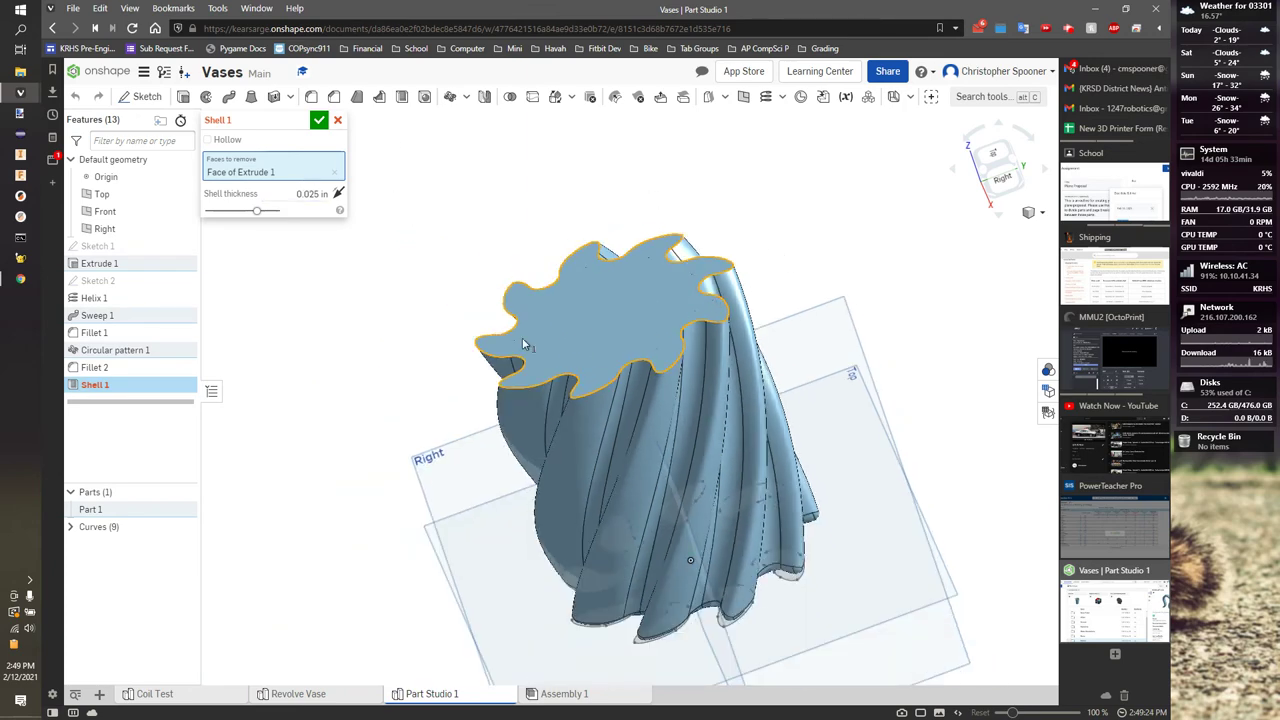
{"action": "left_click", "coordinate": [192, 693]}
{"action": "scroll", "coordinate": [688, 352], "scroll_direction": "up", "scroll_amount": 5}
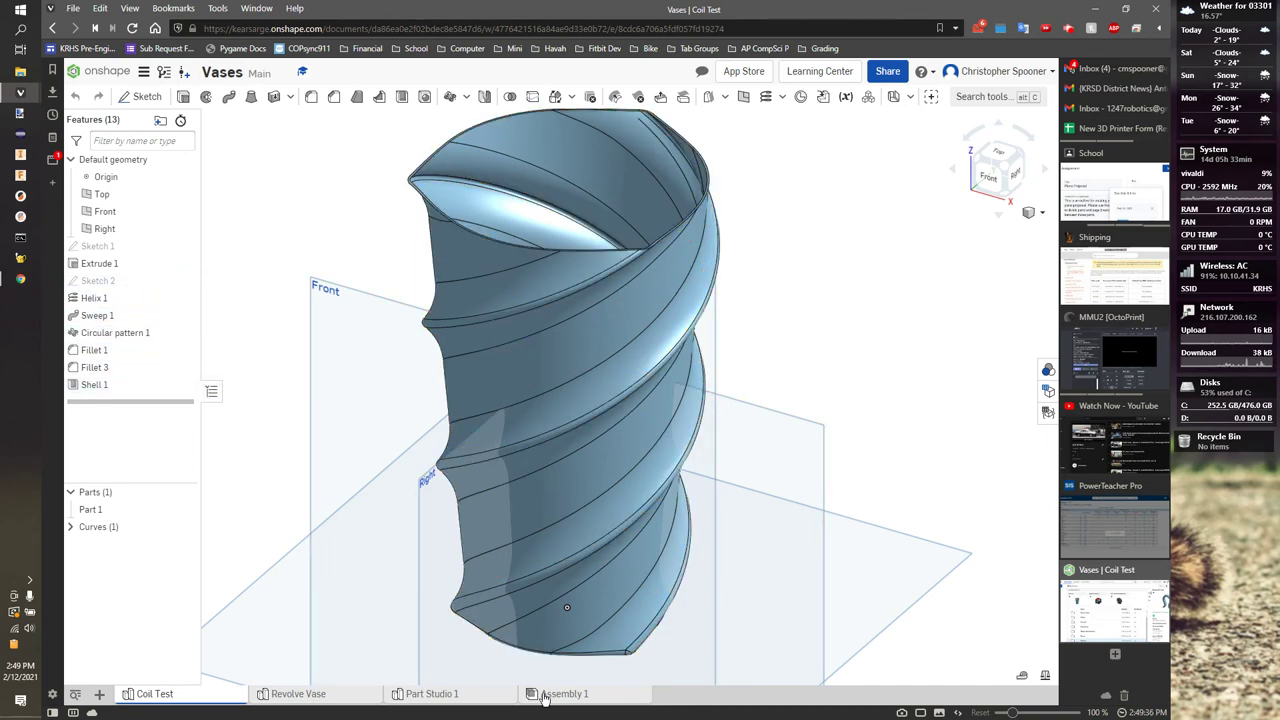
{"action": "left_click", "coordinate": [465, 694]}
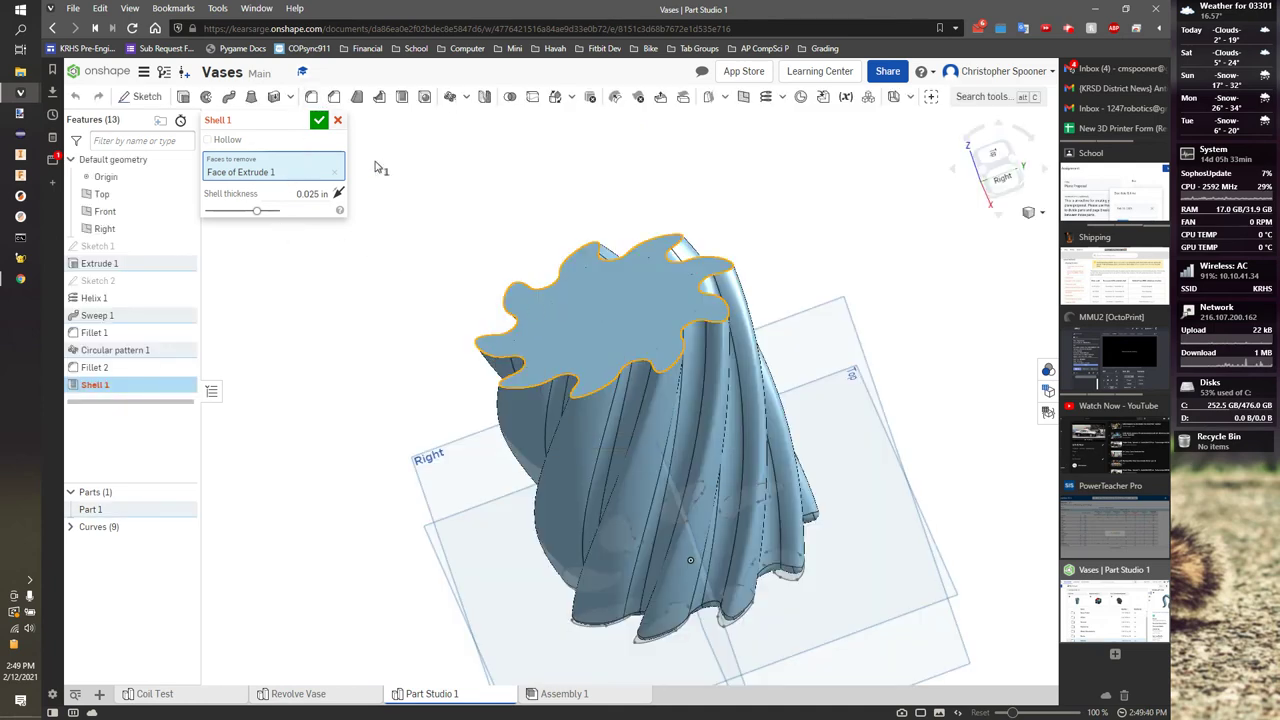
Confirm the 0.025 in Shell 1, leaving the vase hollow and open at the top
{"action": "scroll", "coordinate": [447, 240], "scroll_direction": "up", "scroll_amount": 2}
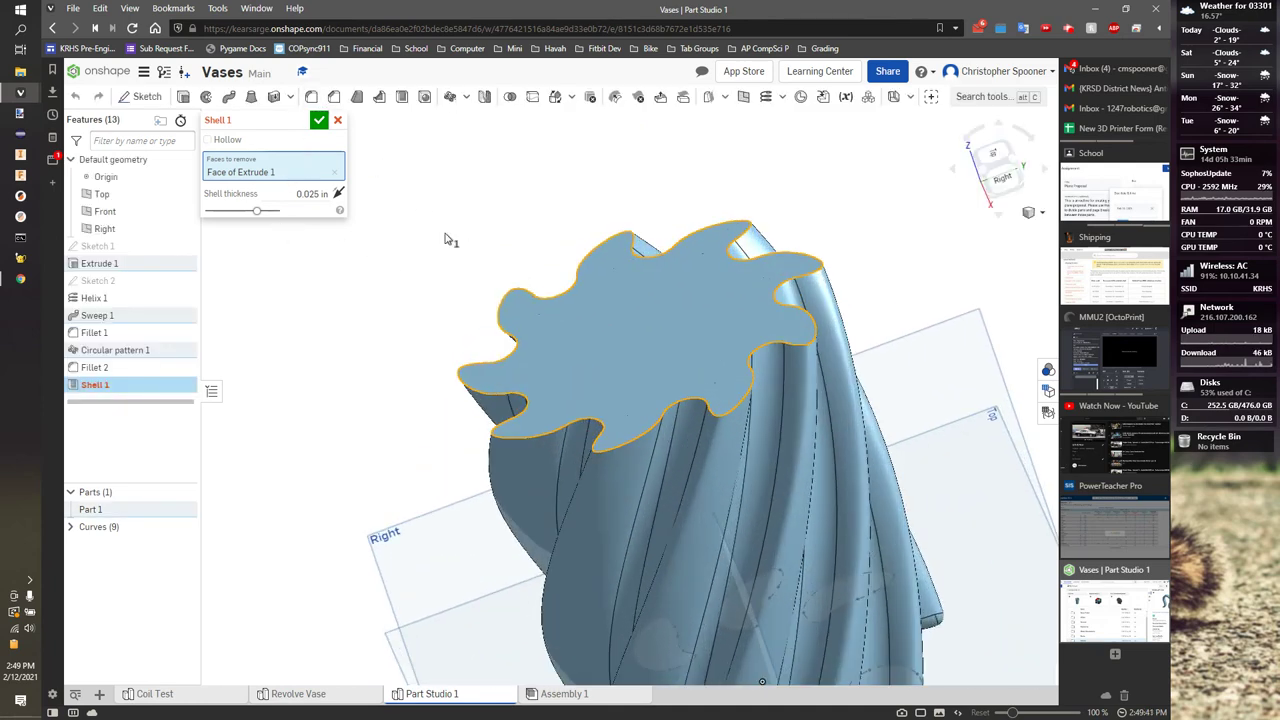
{"action": "left_click", "coordinate": [318, 121]}
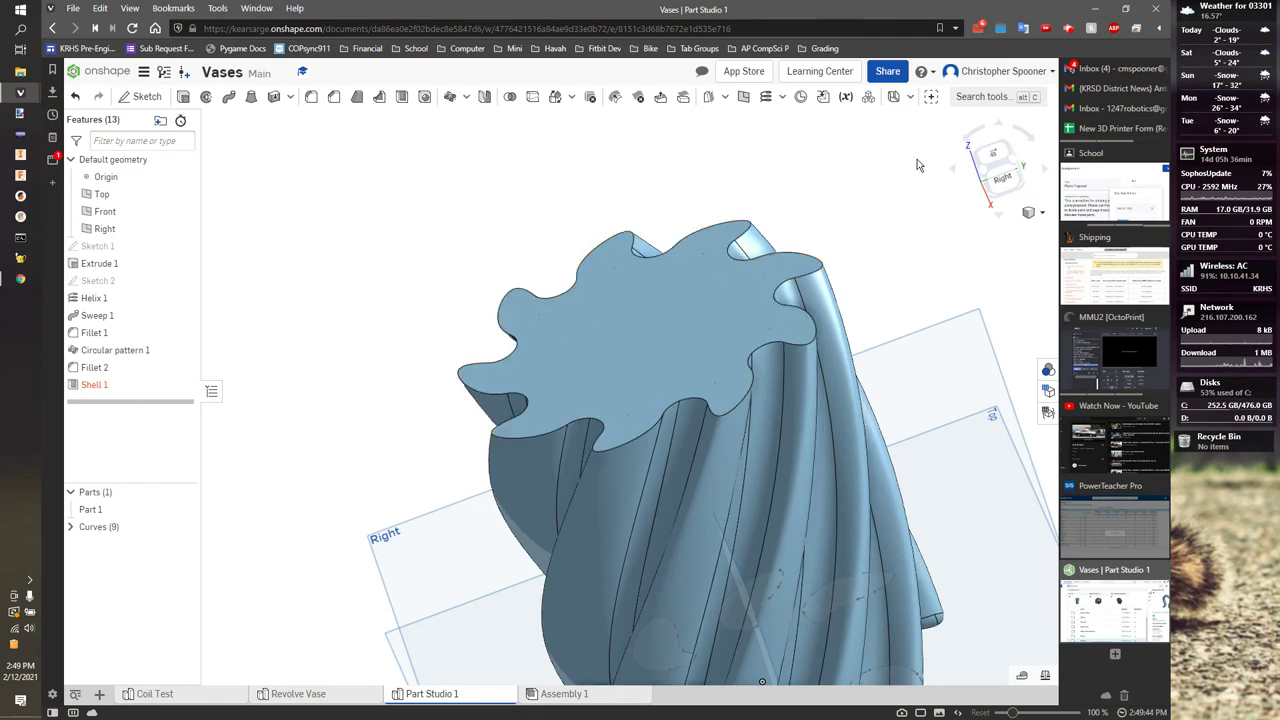
{"action": "left_click", "coordinate": [998, 158]}
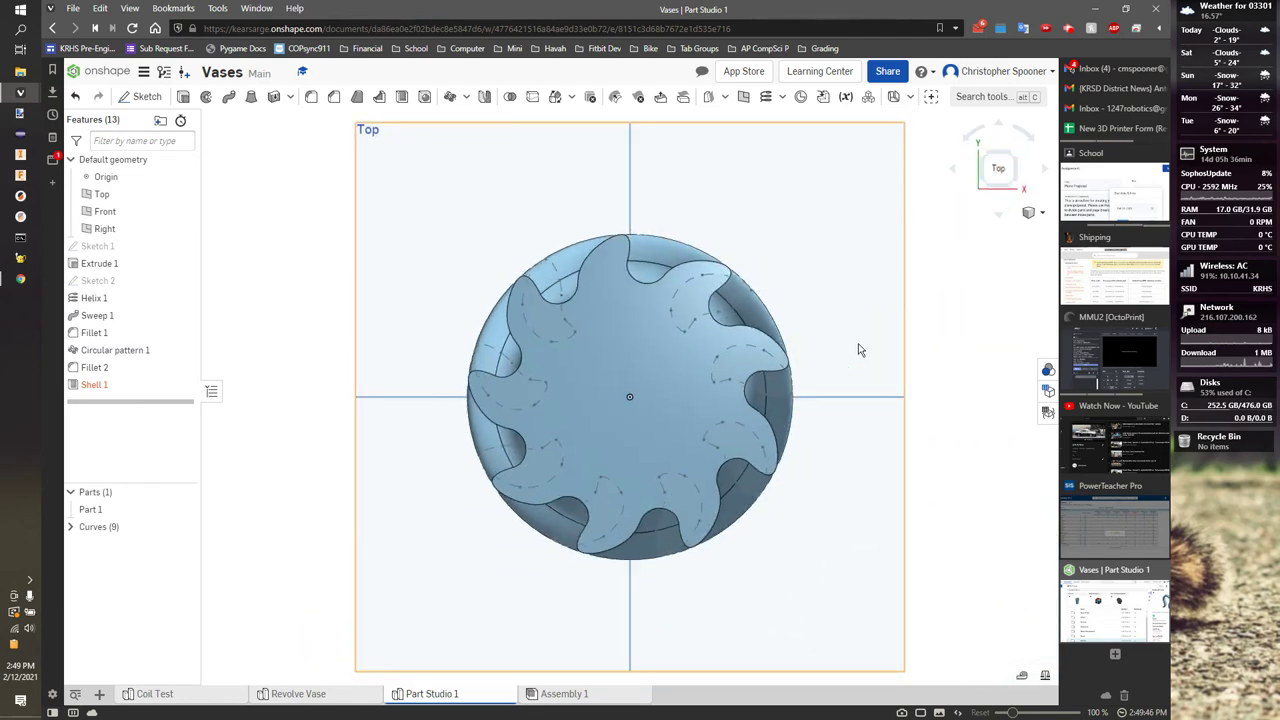
{"action": "right_click_drag", "start_coordinate": [858, 350], "coordinate": [866, 294]}
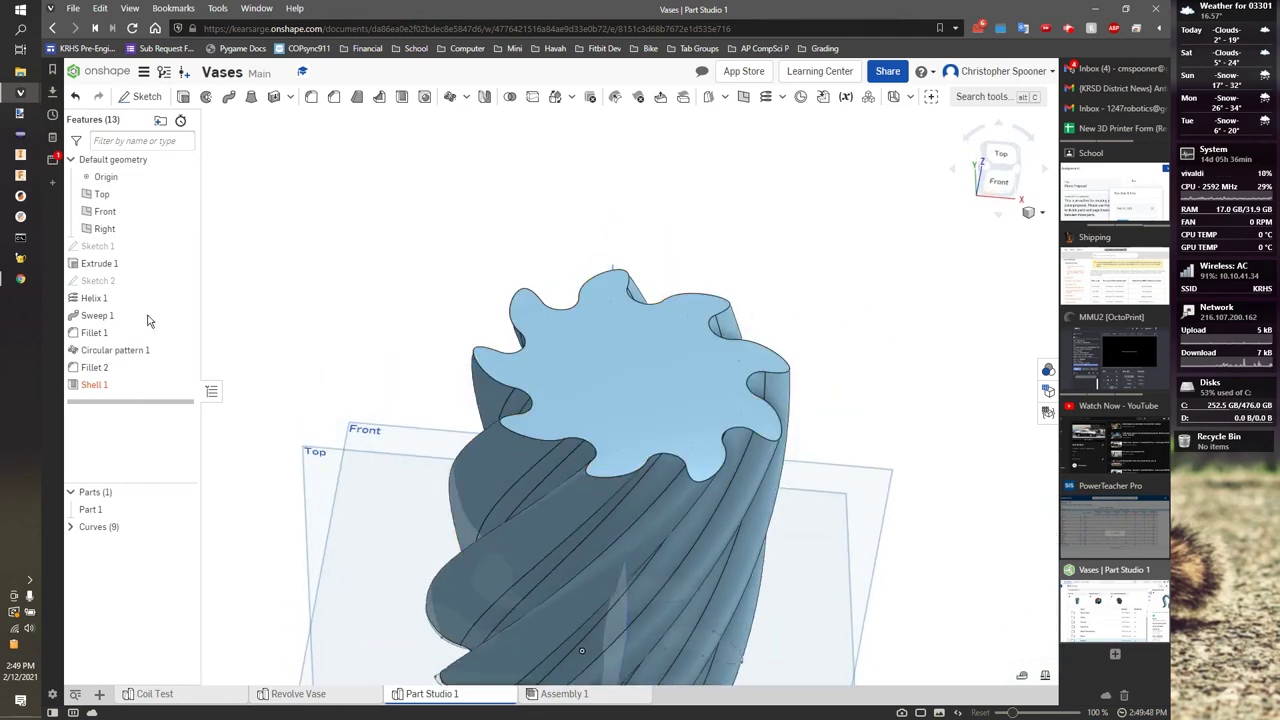
Change Helix 1 to 0.25 revolutions and inspect the gentler-twisting vase
{"action": "double_click", "coordinate": [90, 298]}
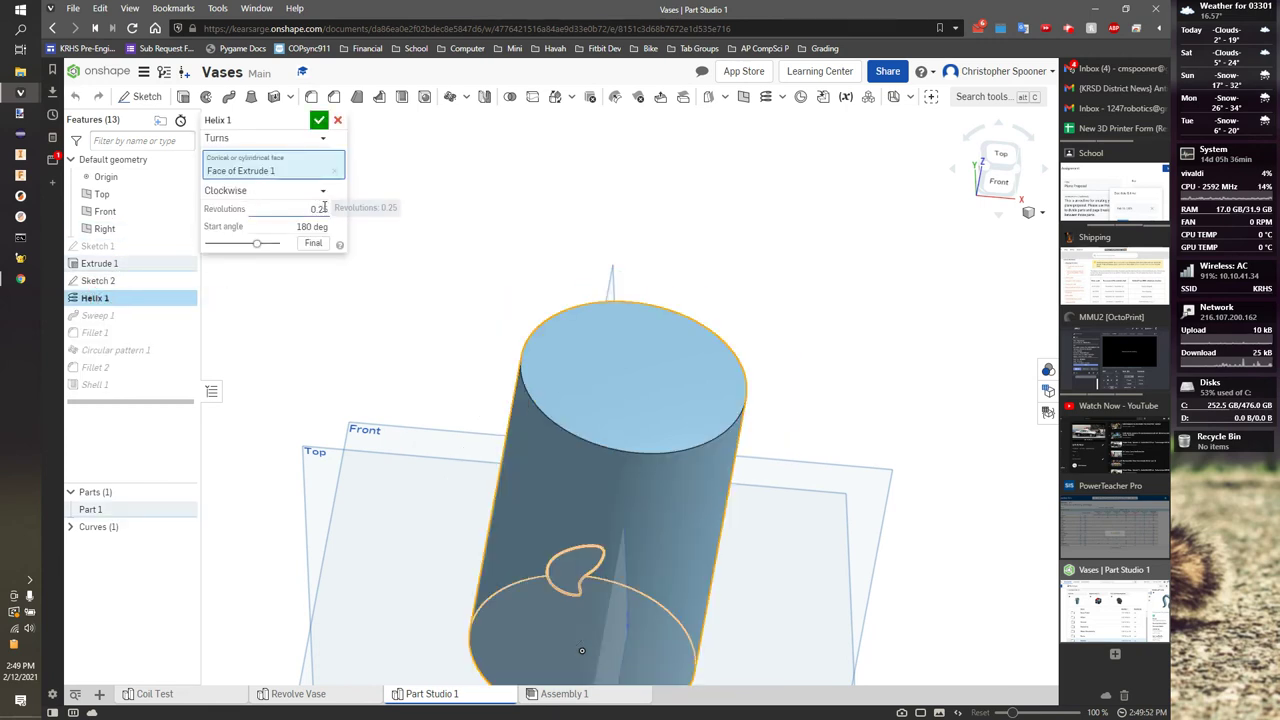
{"action": "double_click", "coordinate": [320, 208]}
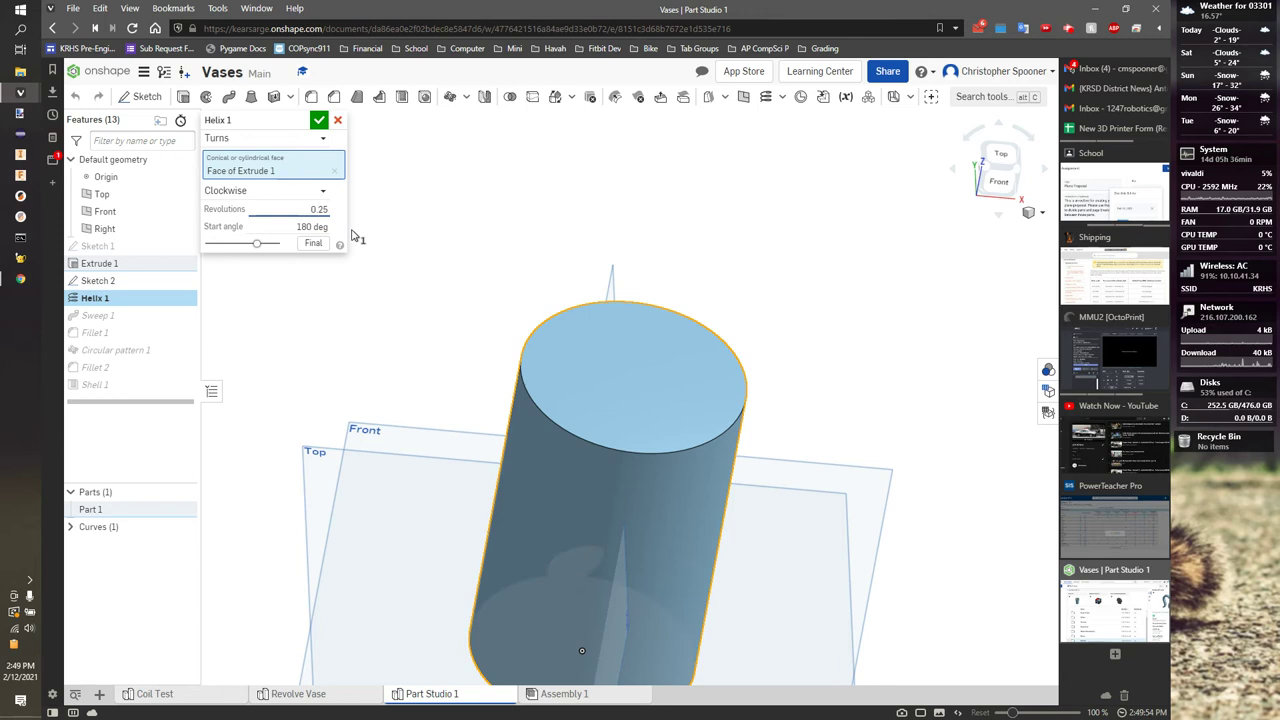
{"action": "left_click", "coordinate": [319, 119]}
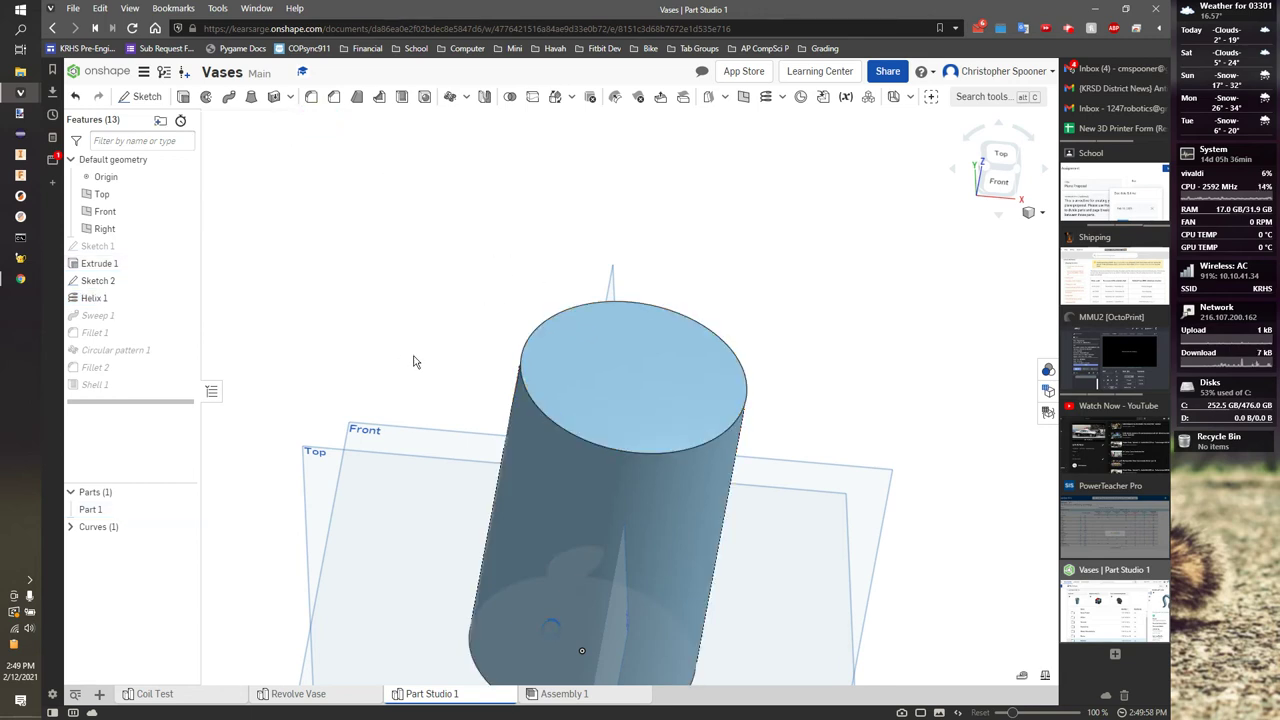
{"action": "scroll", "coordinate": [426, 364], "scroll_direction": "down", "scroll_amount": 3}
{"action": "right_click_drag", "start_coordinate": [700, 586], "coordinate": [640, 538]}
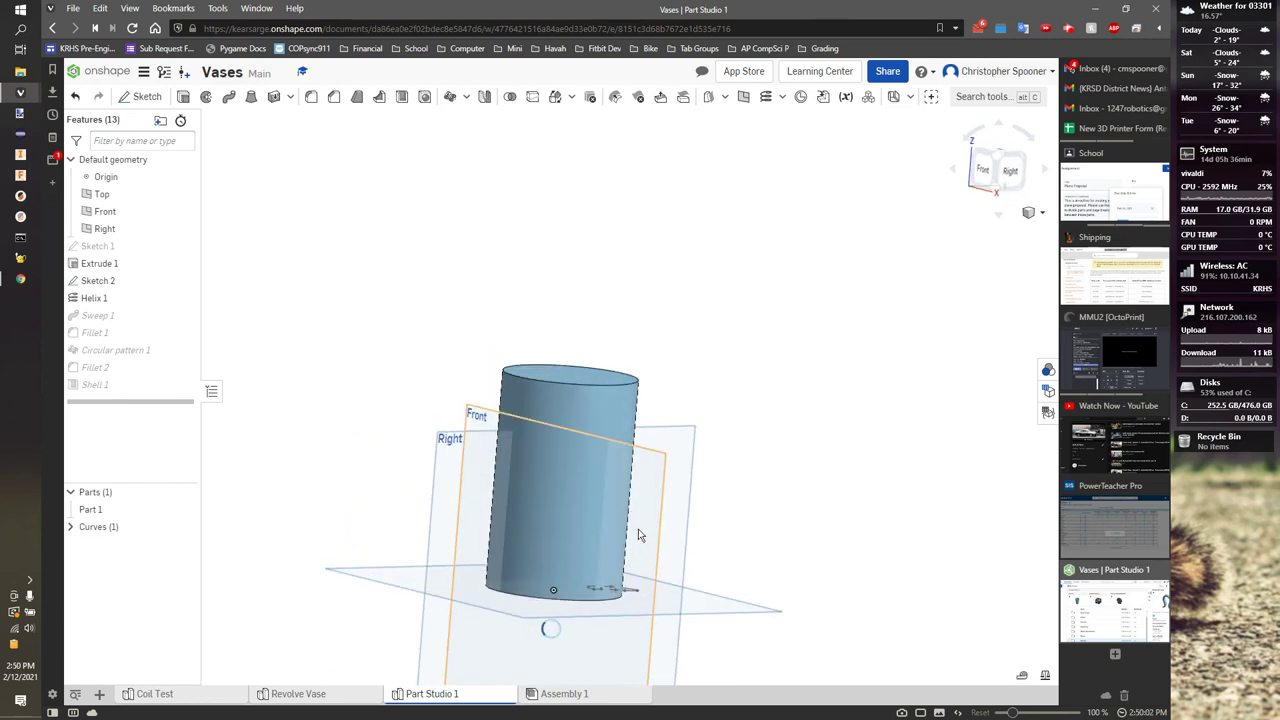
{"action": "right_click_drag", "start_coordinate": [752, 431], "coordinate": [790, 530]}
{"action": "scroll", "coordinate": [842, 565], "scroll_direction": "up", "scroll_amount": 5}
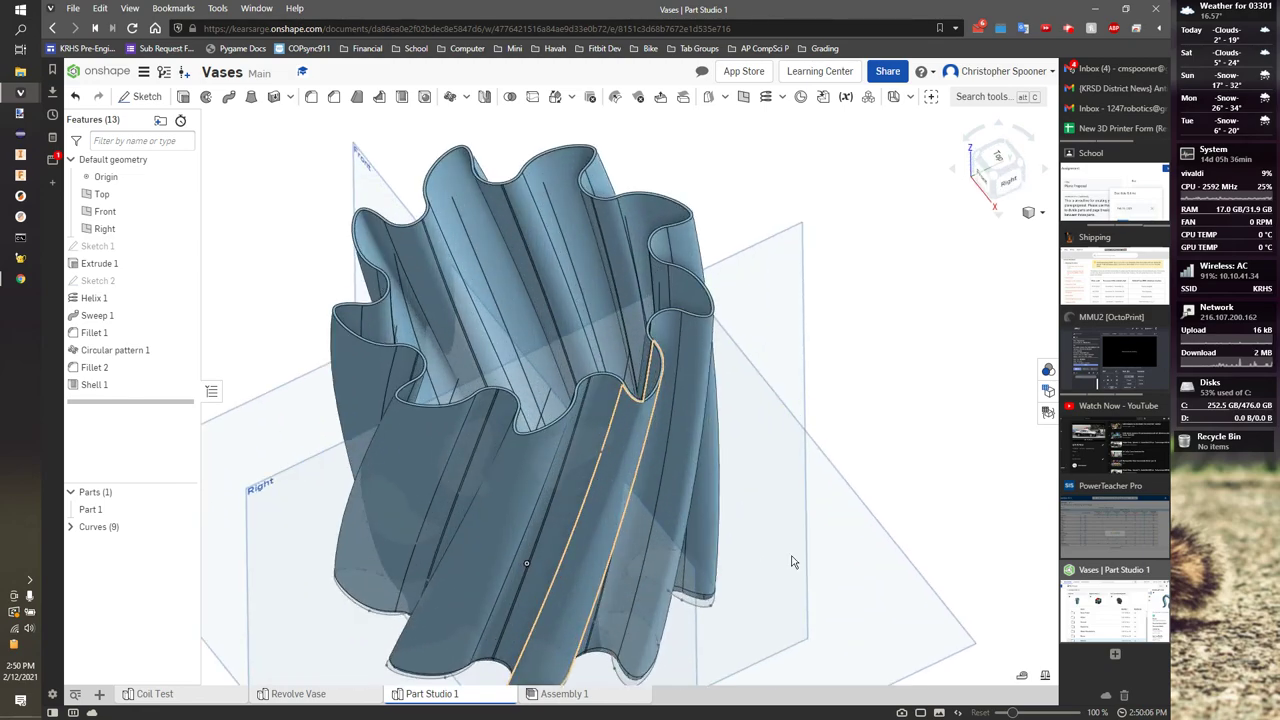
{"action": "right_click_drag", "start_coordinate": [842, 565], "coordinate": [880, 495]}
{"action": "scroll", "coordinate": [298, 388], "scroll_direction": "down", "scroll_amount": 4}
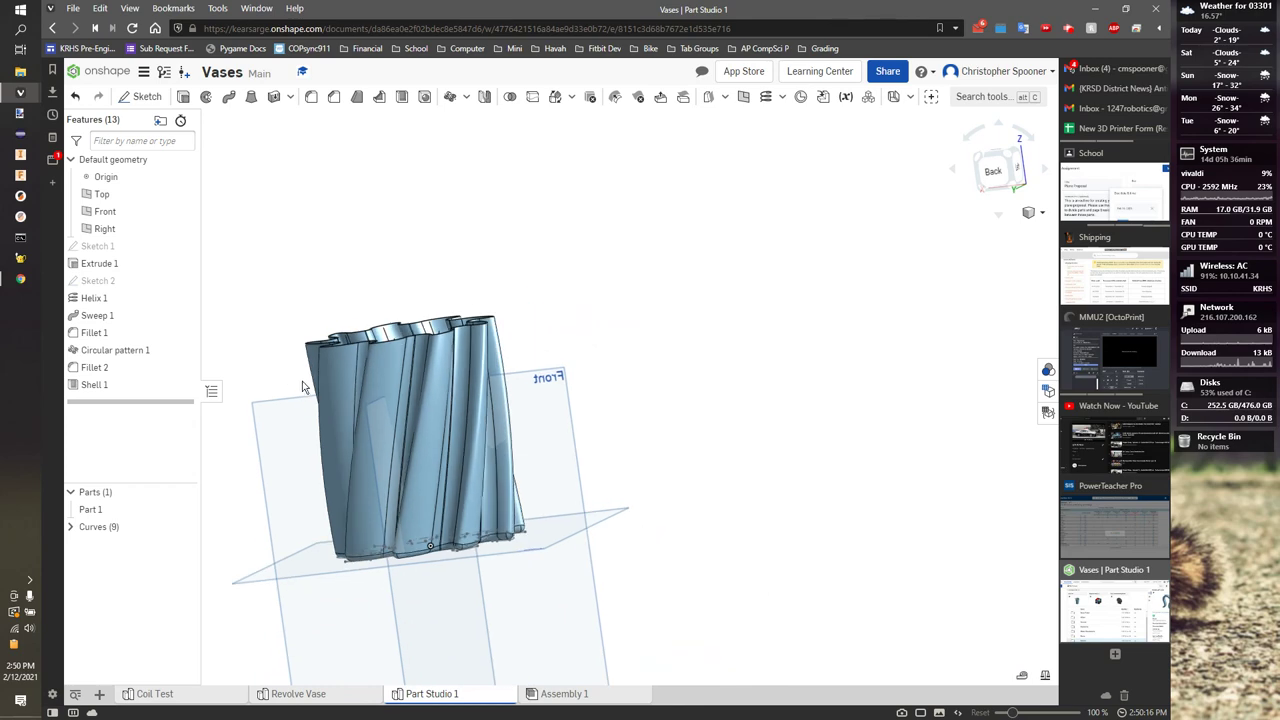
Add a 5 deg draft to Extrude 1 so the cylinder flares wider at the top
{"action": "scroll", "coordinate": [360, 425], "scroll_direction": "up", "scroll_amount": 4}
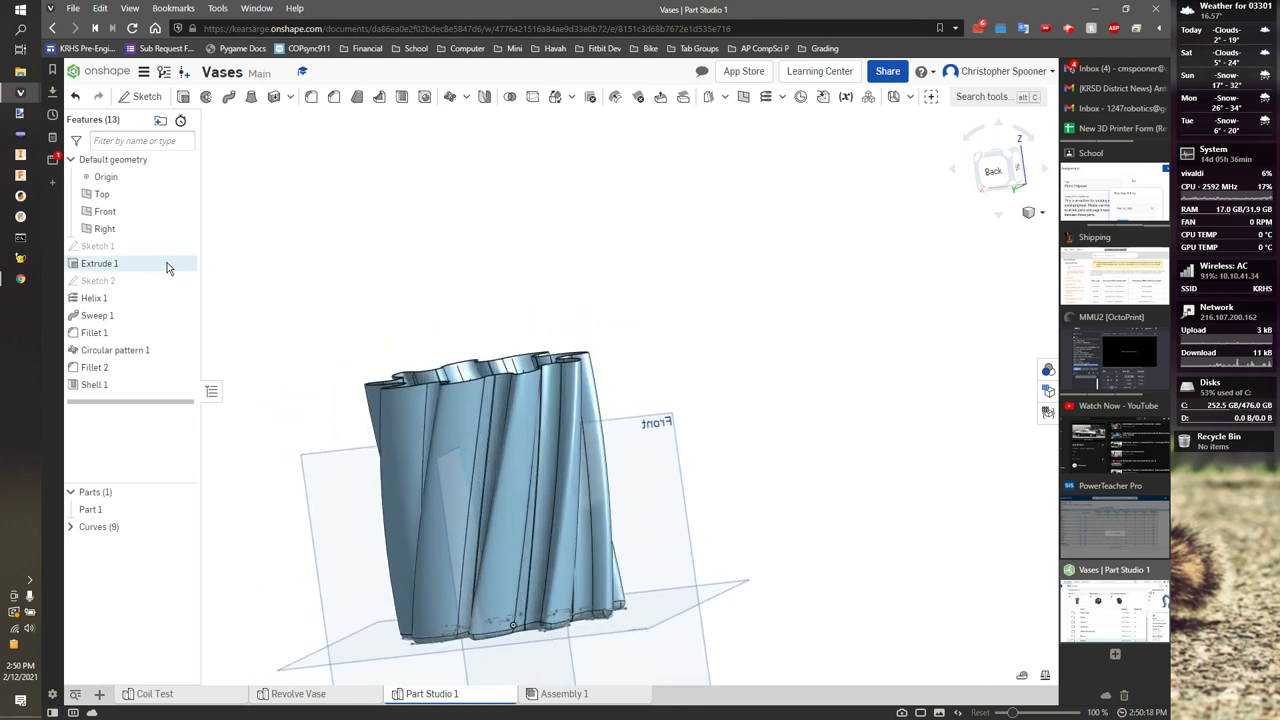
{"action": "double_click", "coordinate": [90, 263]}
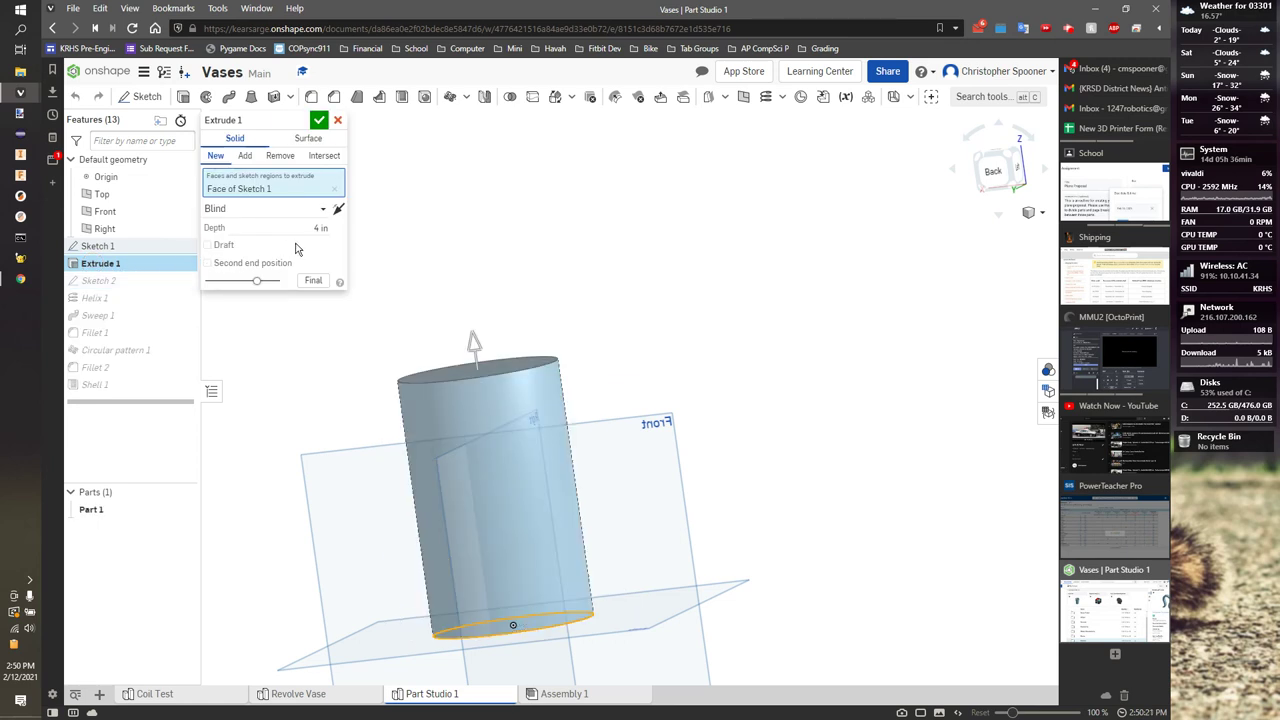
{"action": "left_click", "coordinate": [207, 245]}
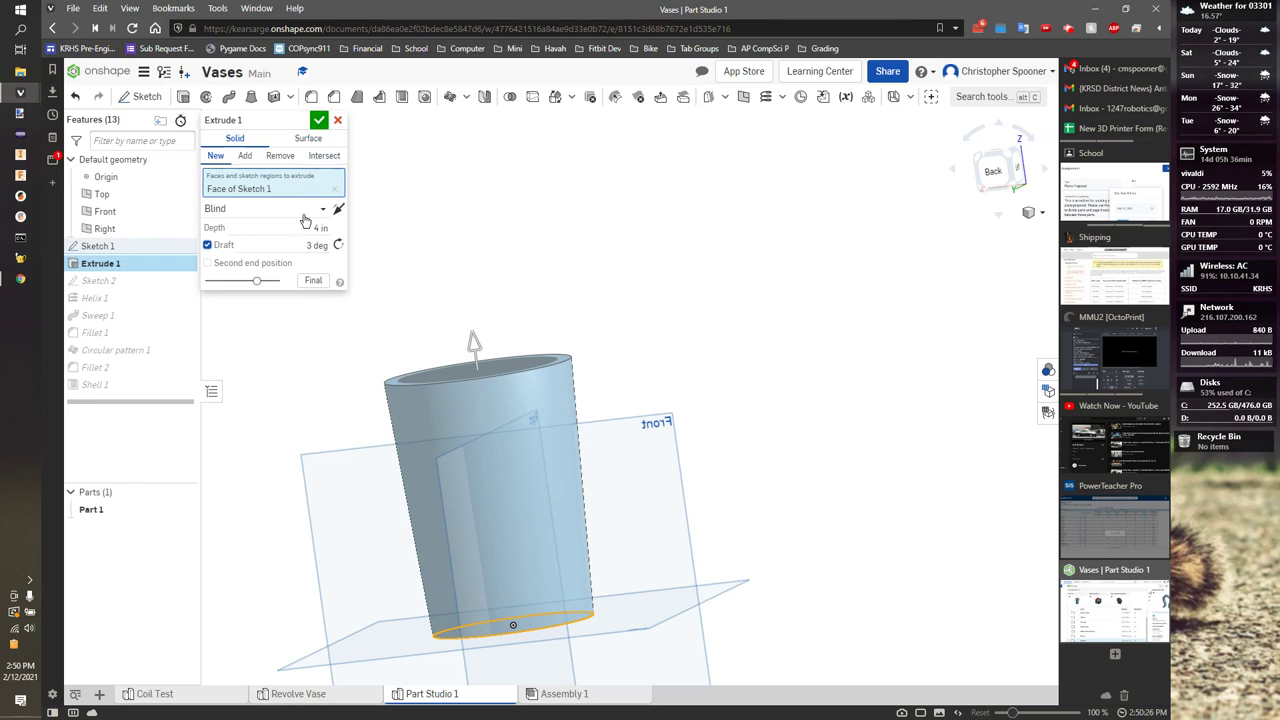
{"action": "left_click", "coordinate": [312, 246]}
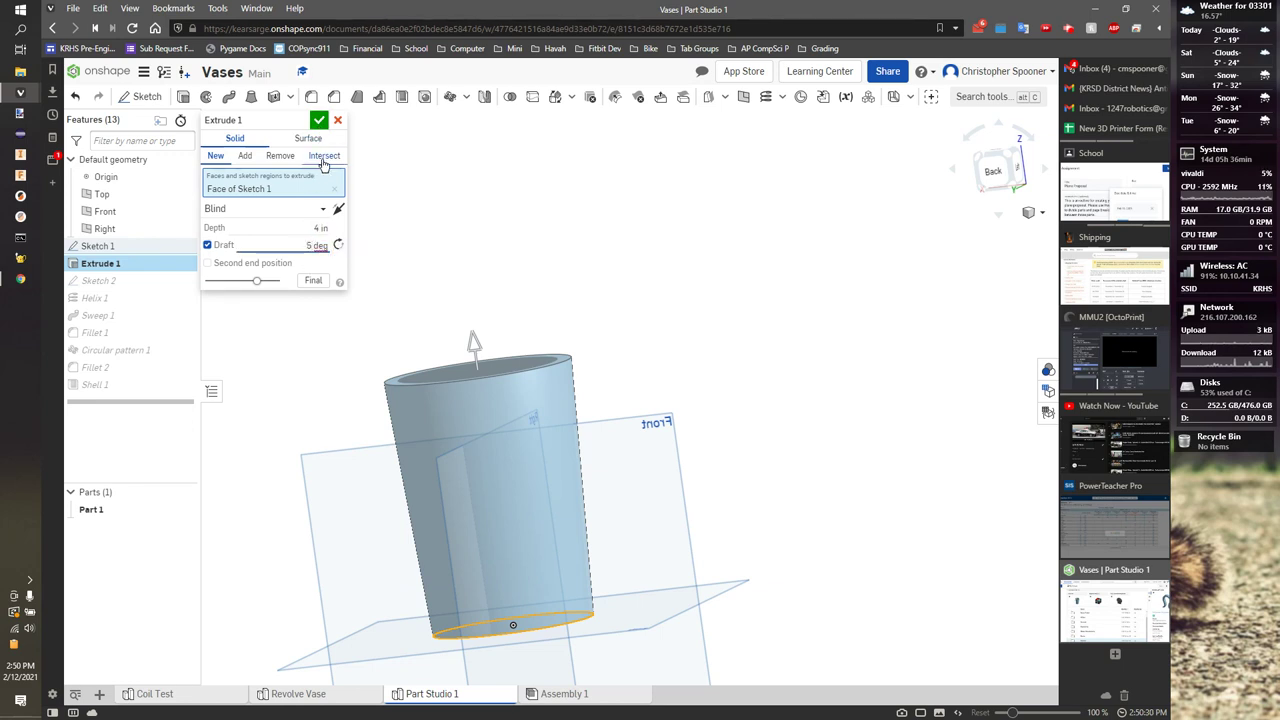
{"action": "left_click", "coordinate": [320, 121]}
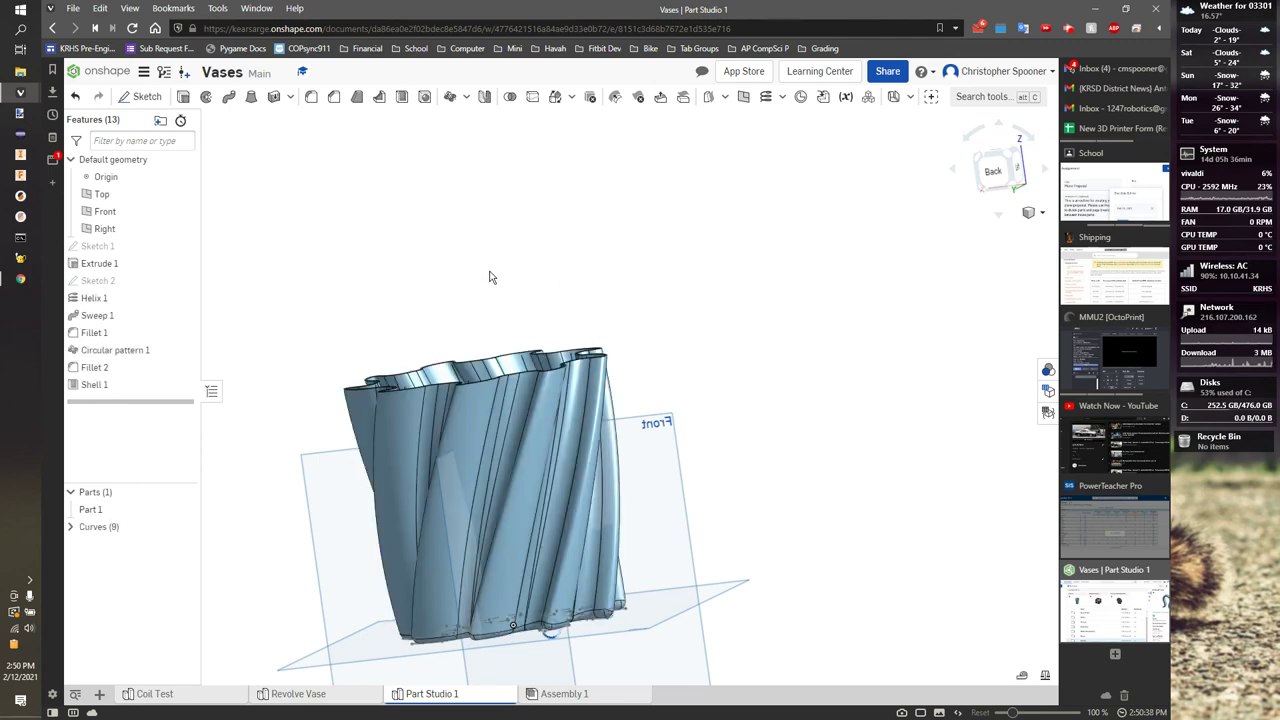
{"action": "right_click_drag", "start_coordinate": [818, 390], "coordinate": [945, 207]}
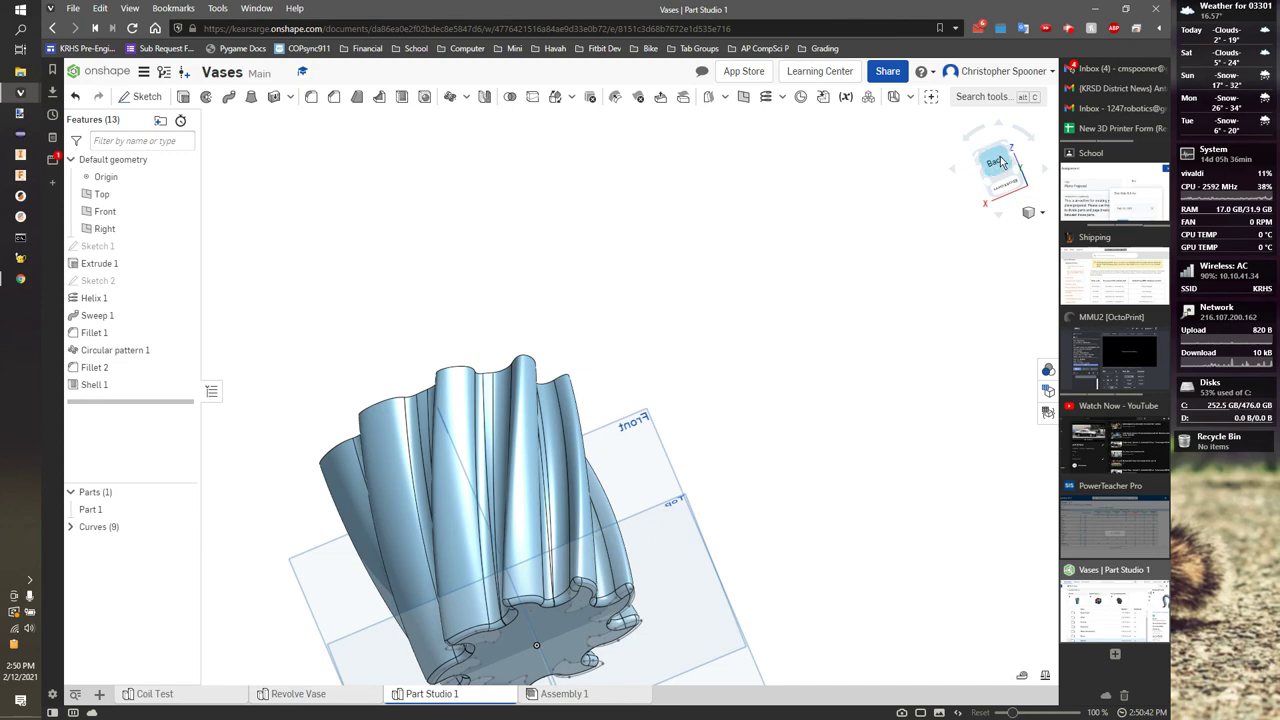
{"action": "left_click", "coordinate": [997, 163]}
{"action": "left_click", "coordinate": [805, 471]}
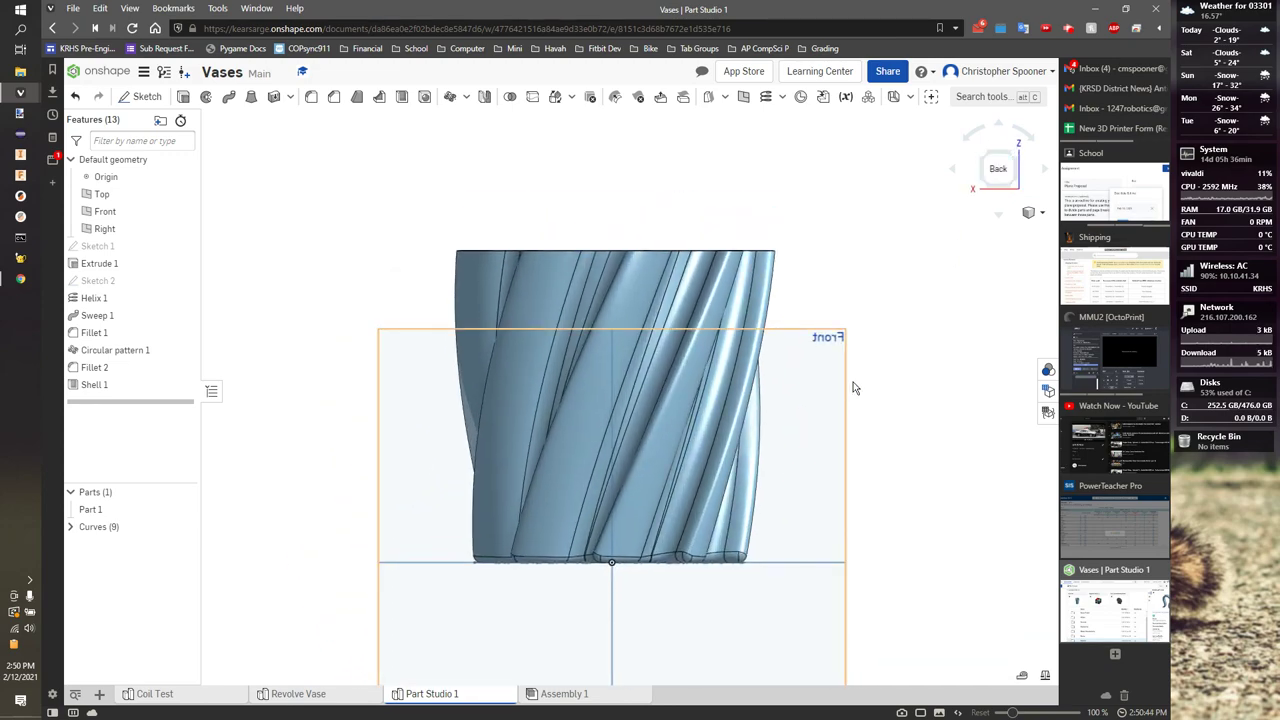